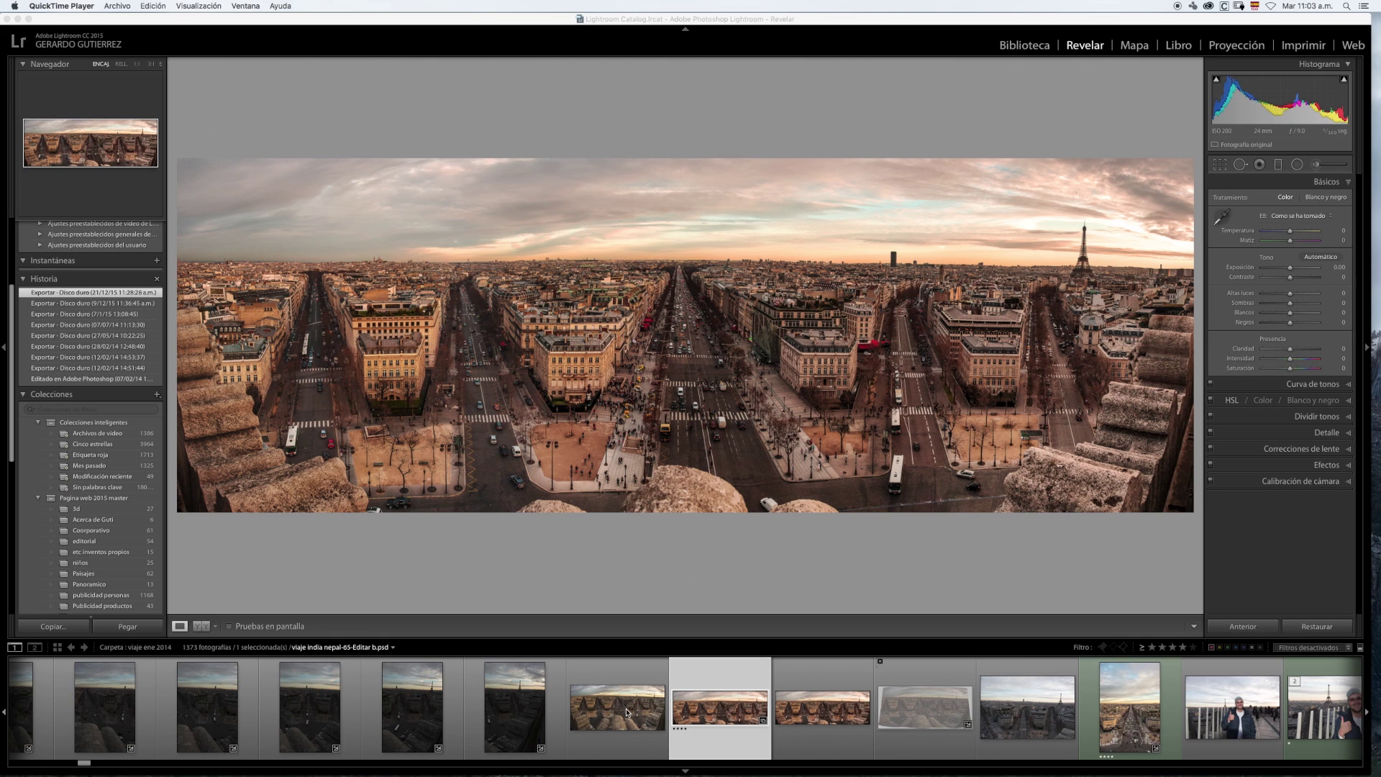
- Compare the finished Paris panorama with its less cropped Photoshop-edited version
click(663, 565)
key(Left)
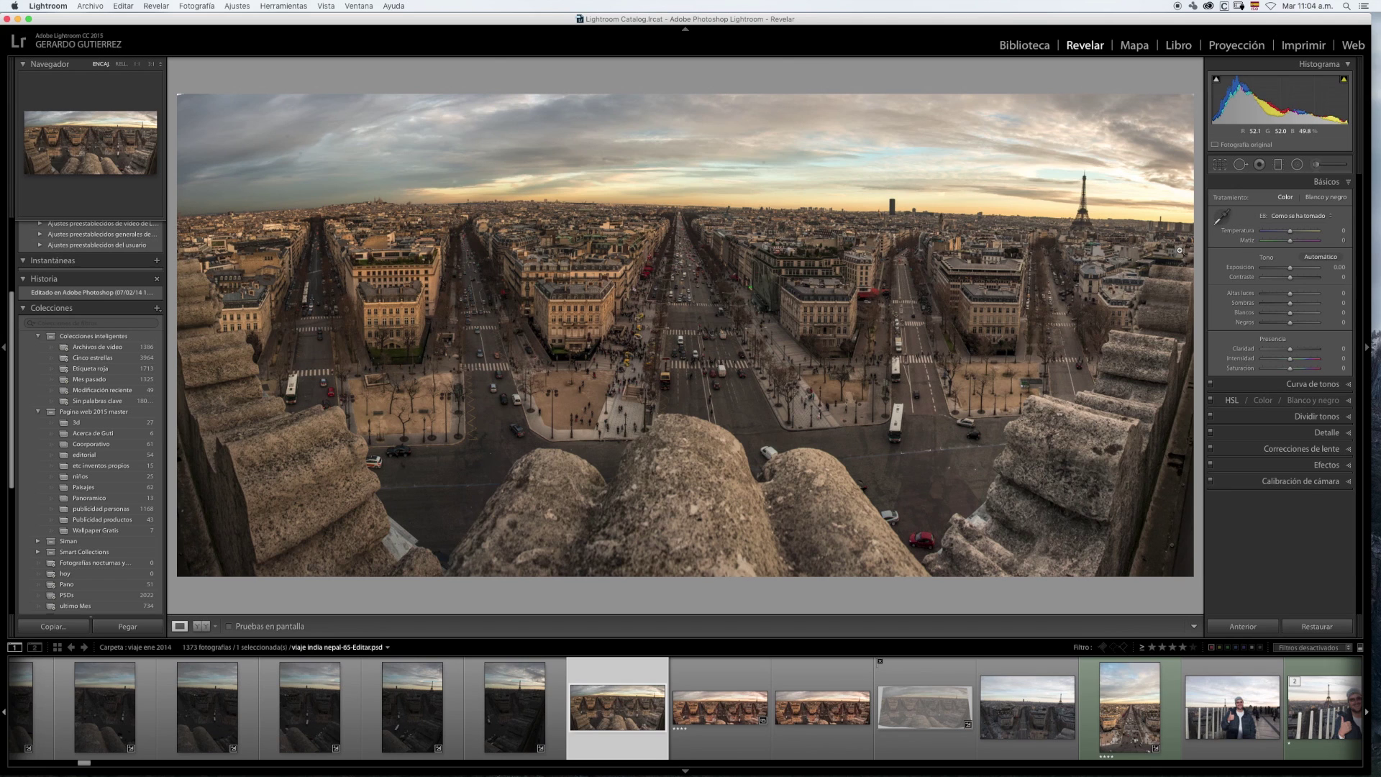
click(702, 723)
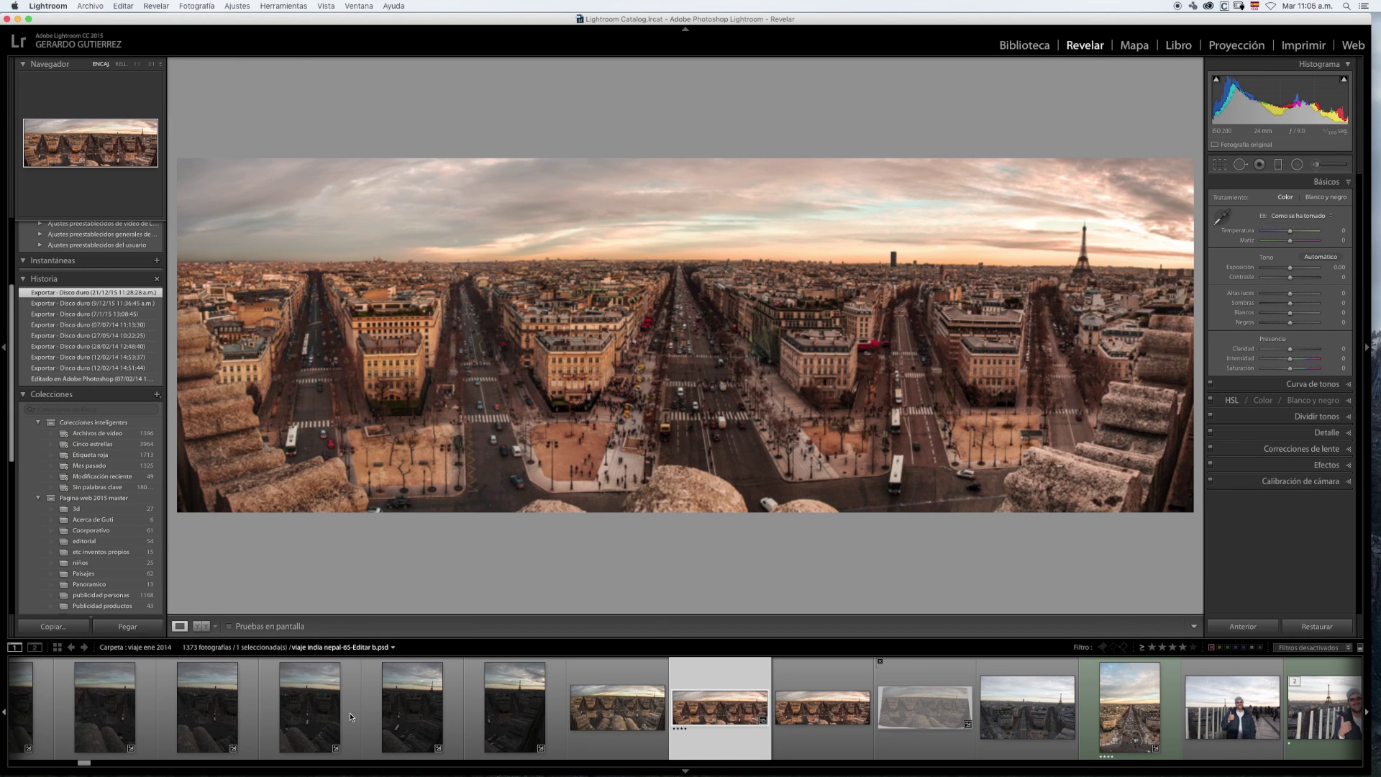
- Select the ten consecutive dark vertical Paris source photos that form the panorama
drag(86, 763, 83, 764)
click(387, 708)
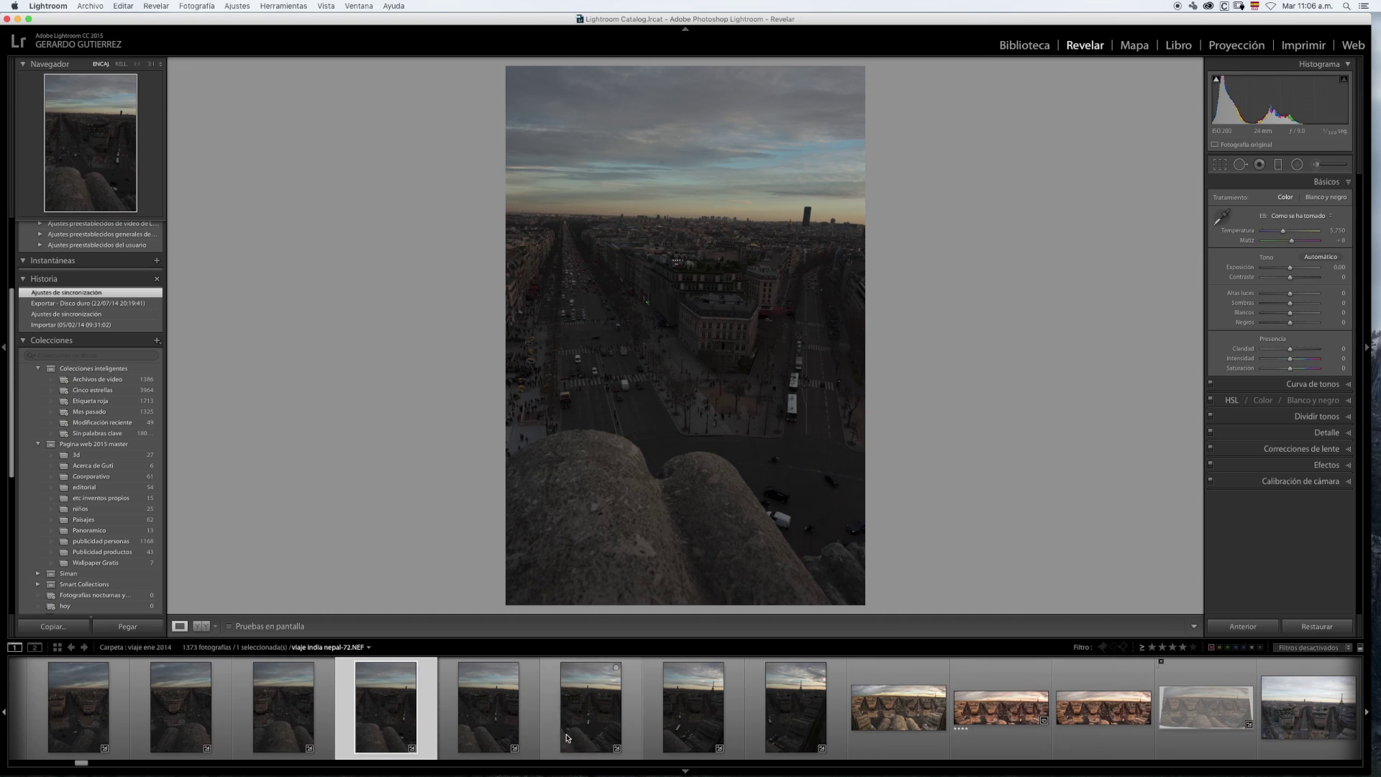
drag(83, 766, 80, 765)
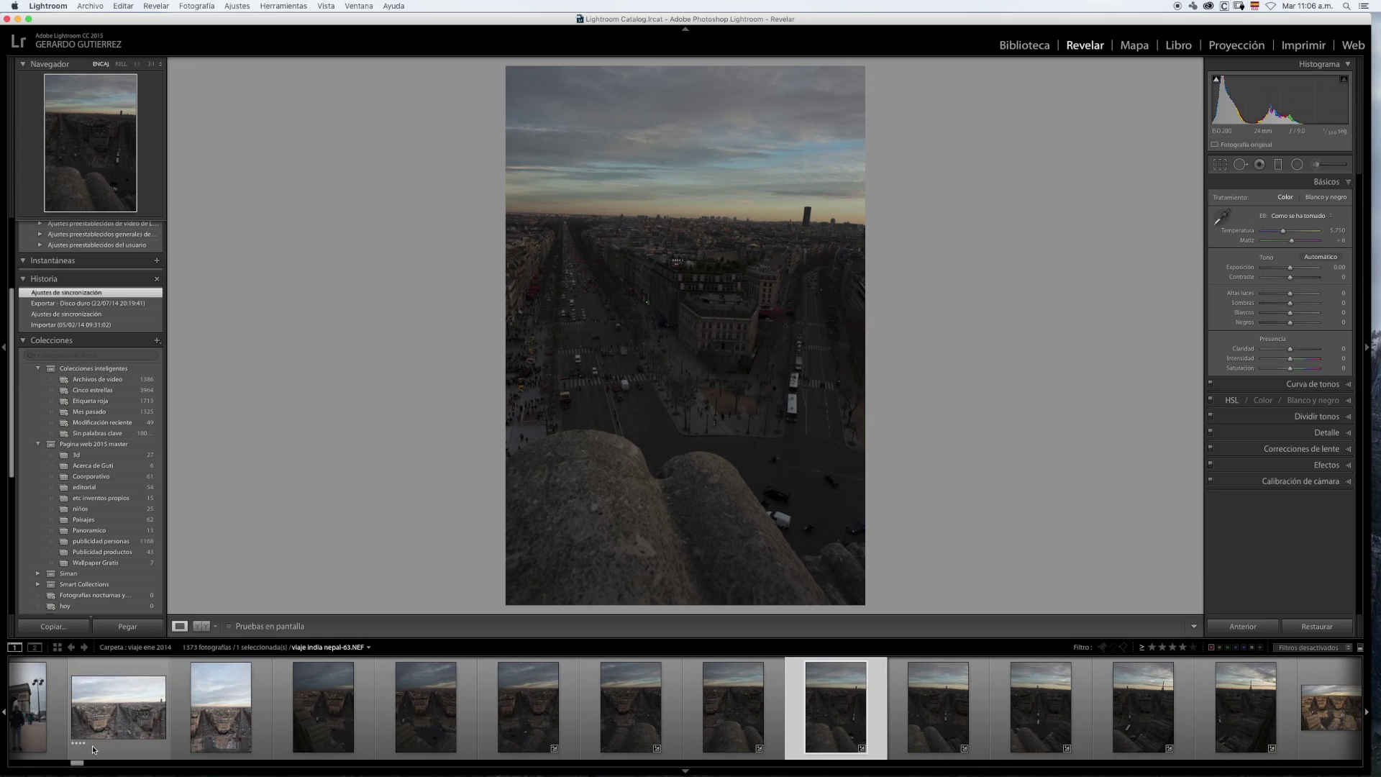
click(323, 707)
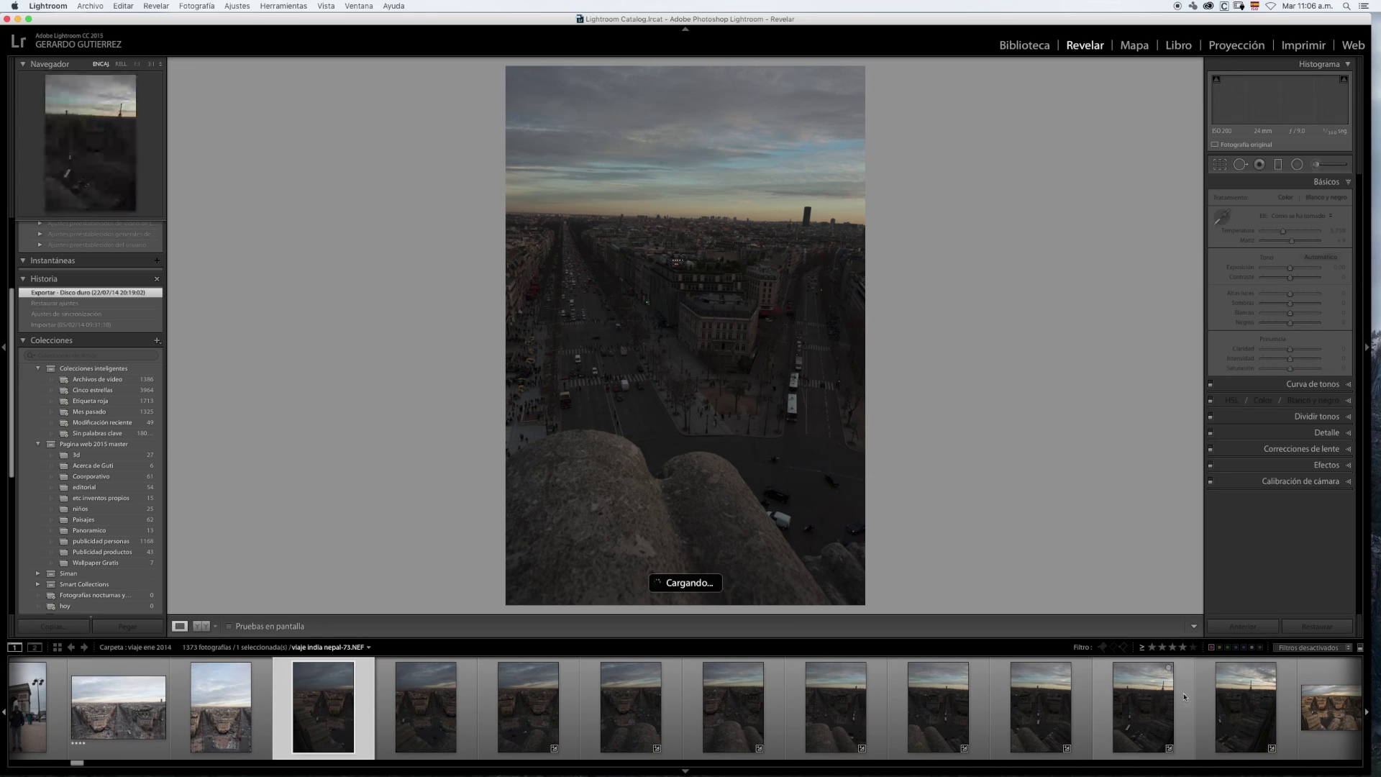
shift+click(1227, 708)
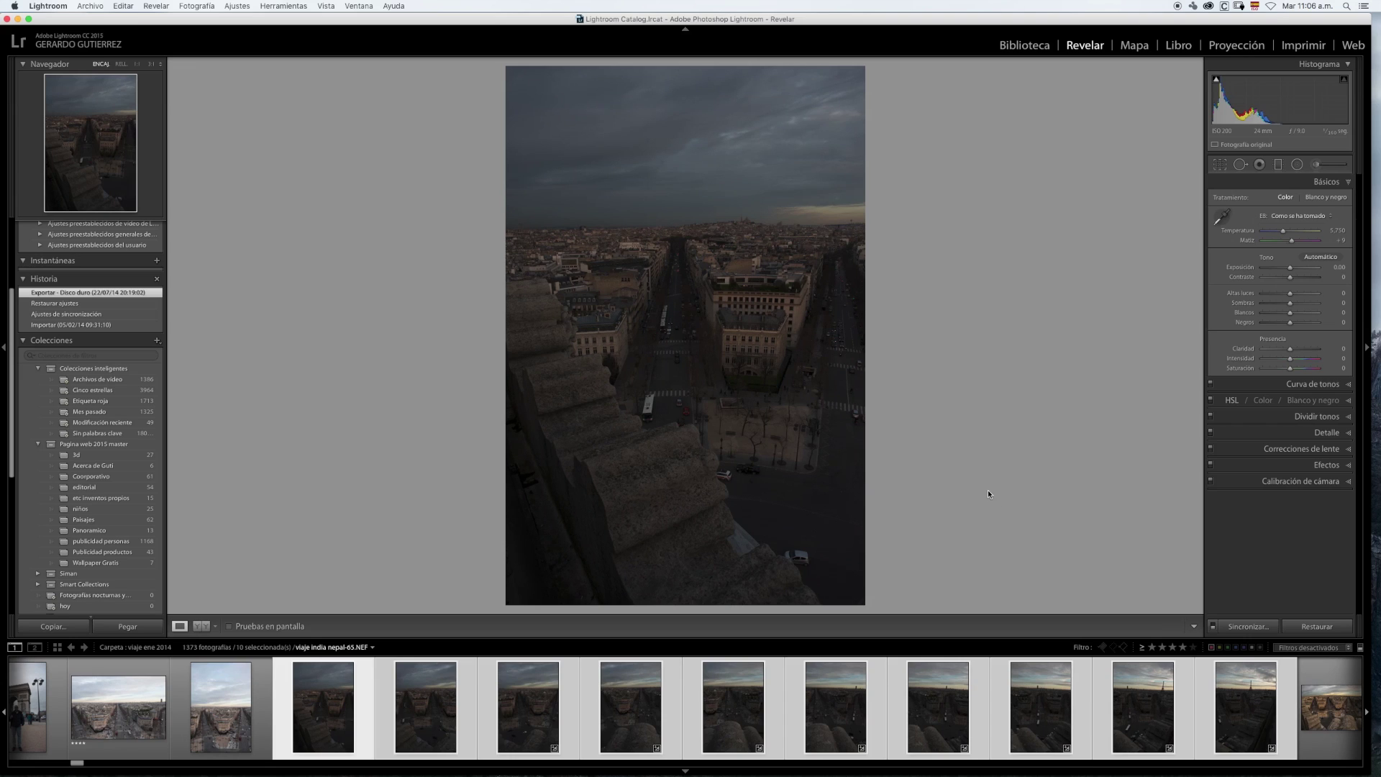
- Start a panorama photo merge with the ten selected photos and dismiss the metadata saving notice
right_click(737, 705)
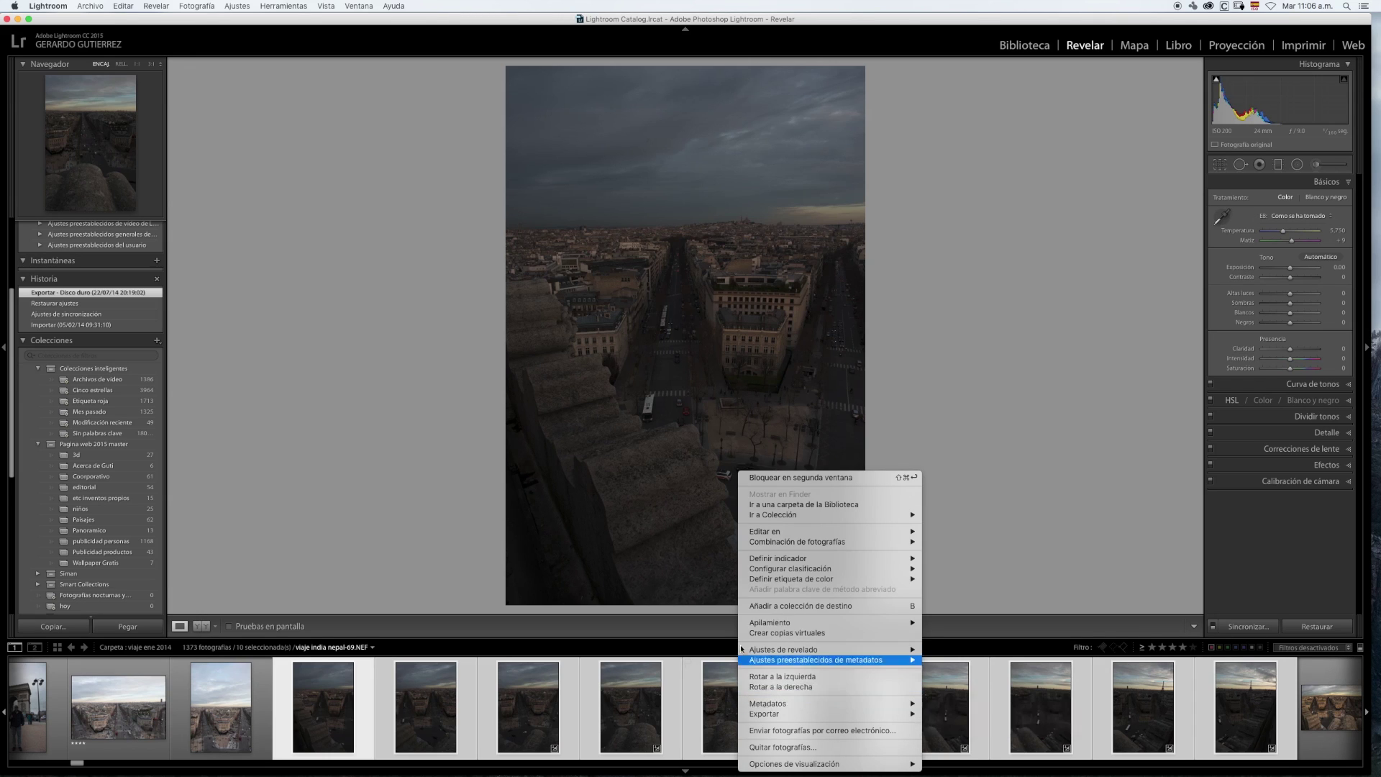
mouse_move(786, 533)
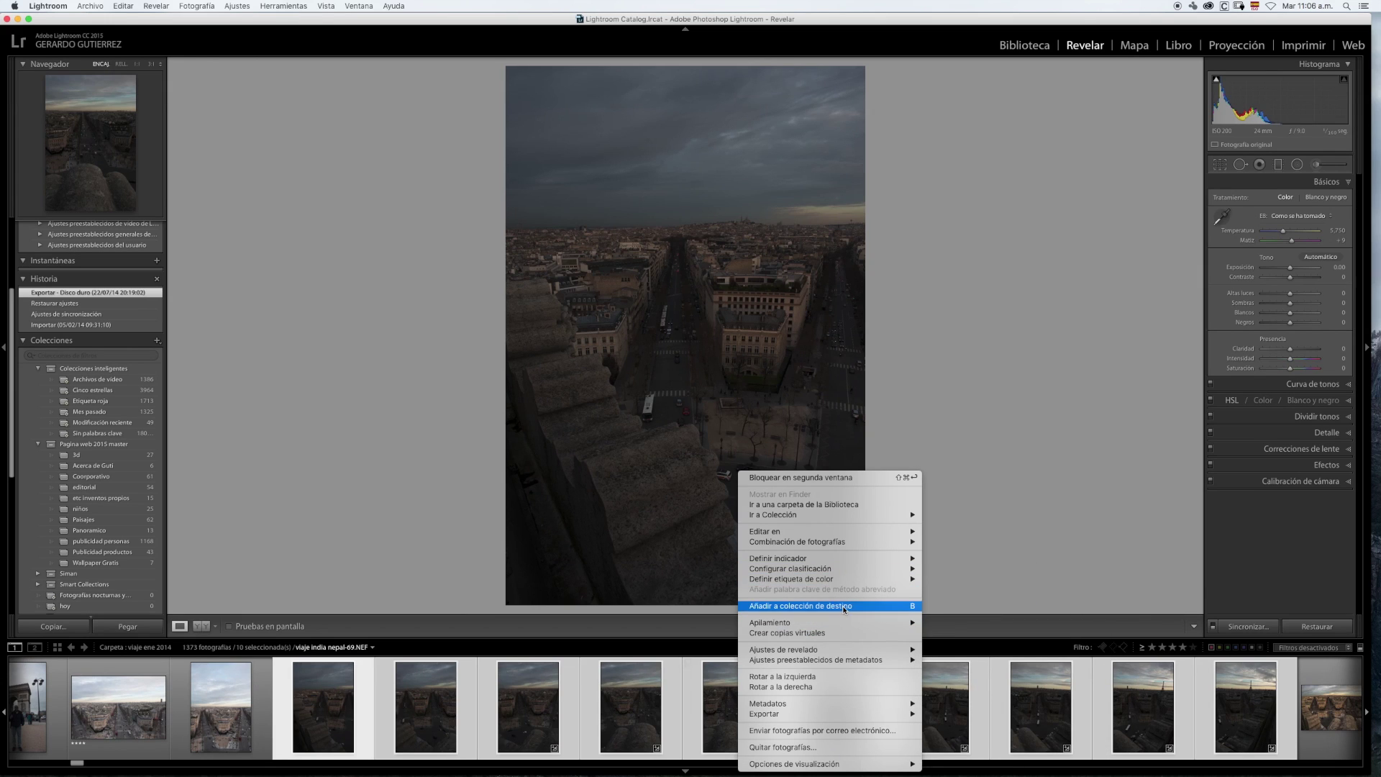
mouse_move(859, 540)
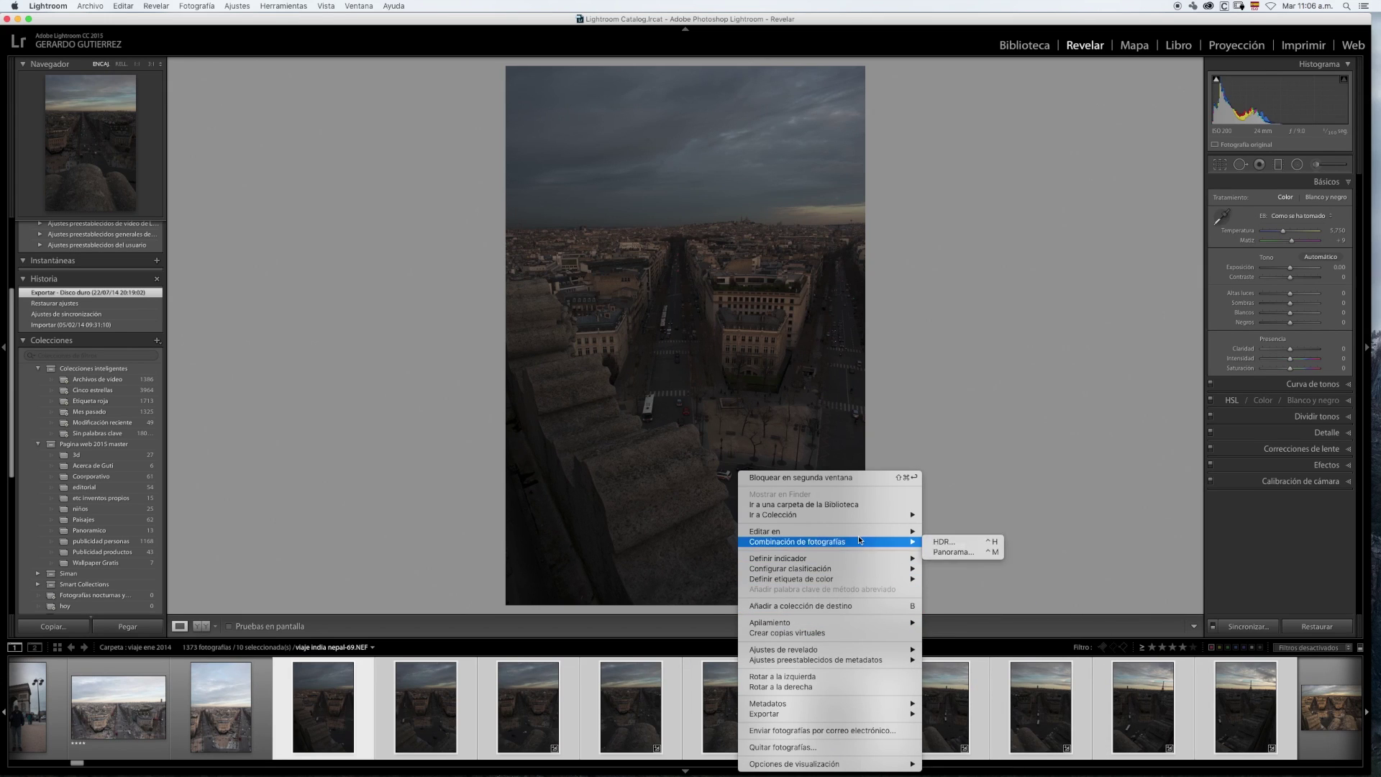
click(946, 555)
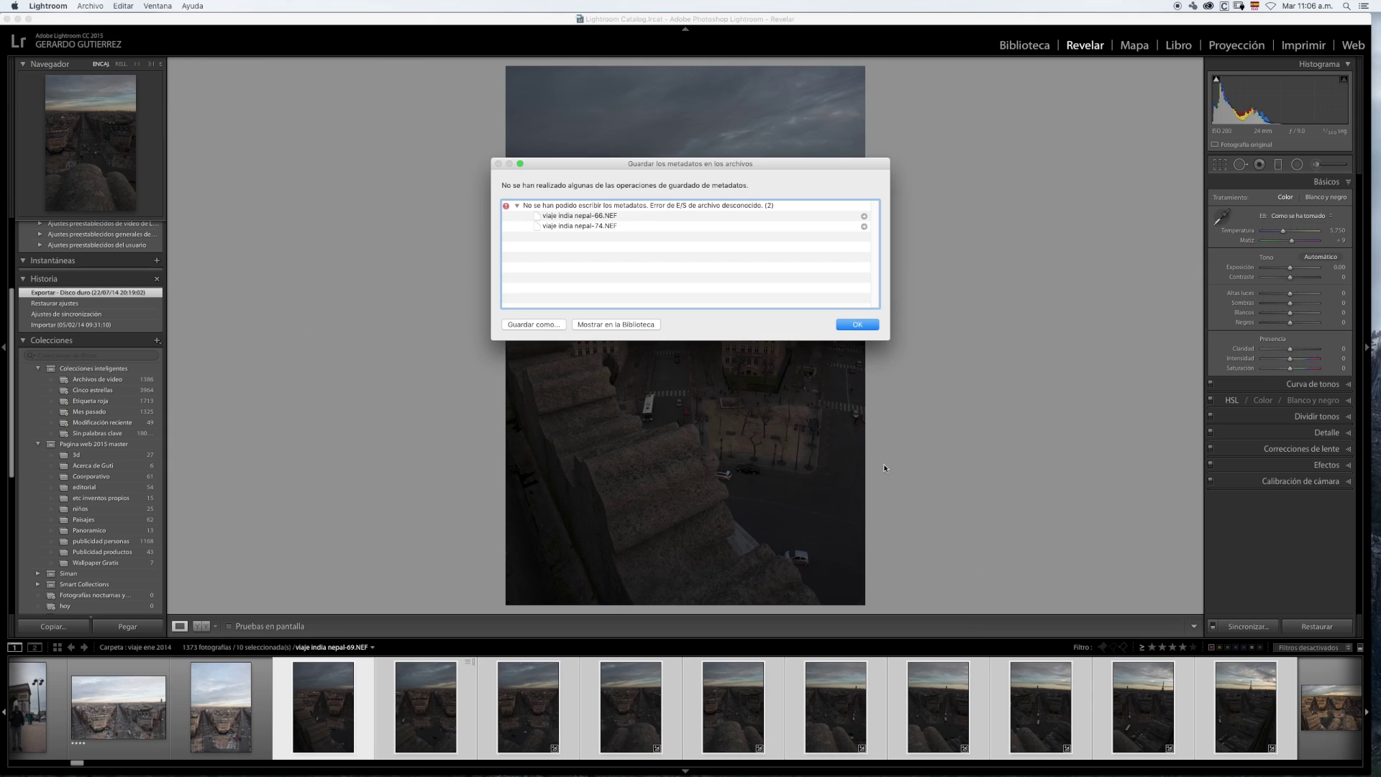
click(864, 325)
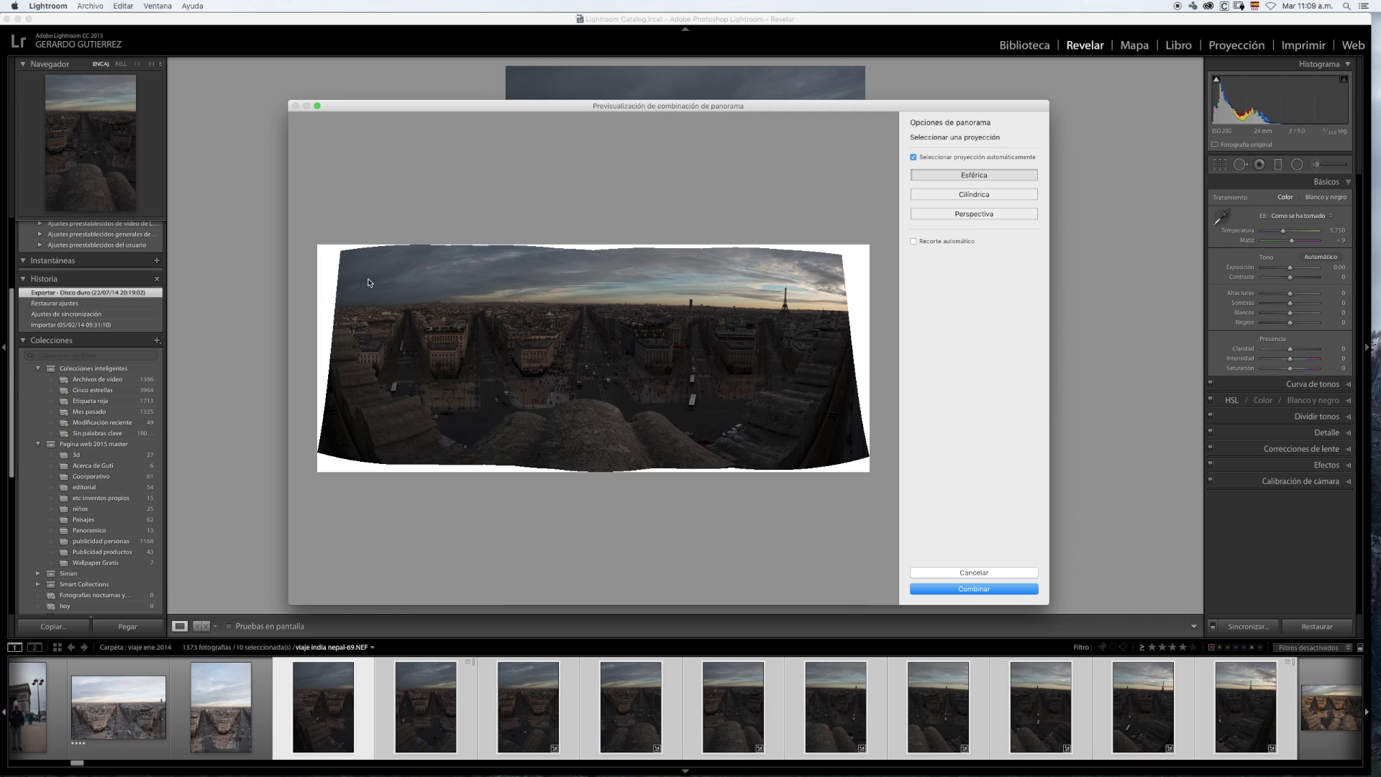
- Preview the panorama with automatic crop, then with the Cilíndrica and Perspectiva projections
click(914, 241)
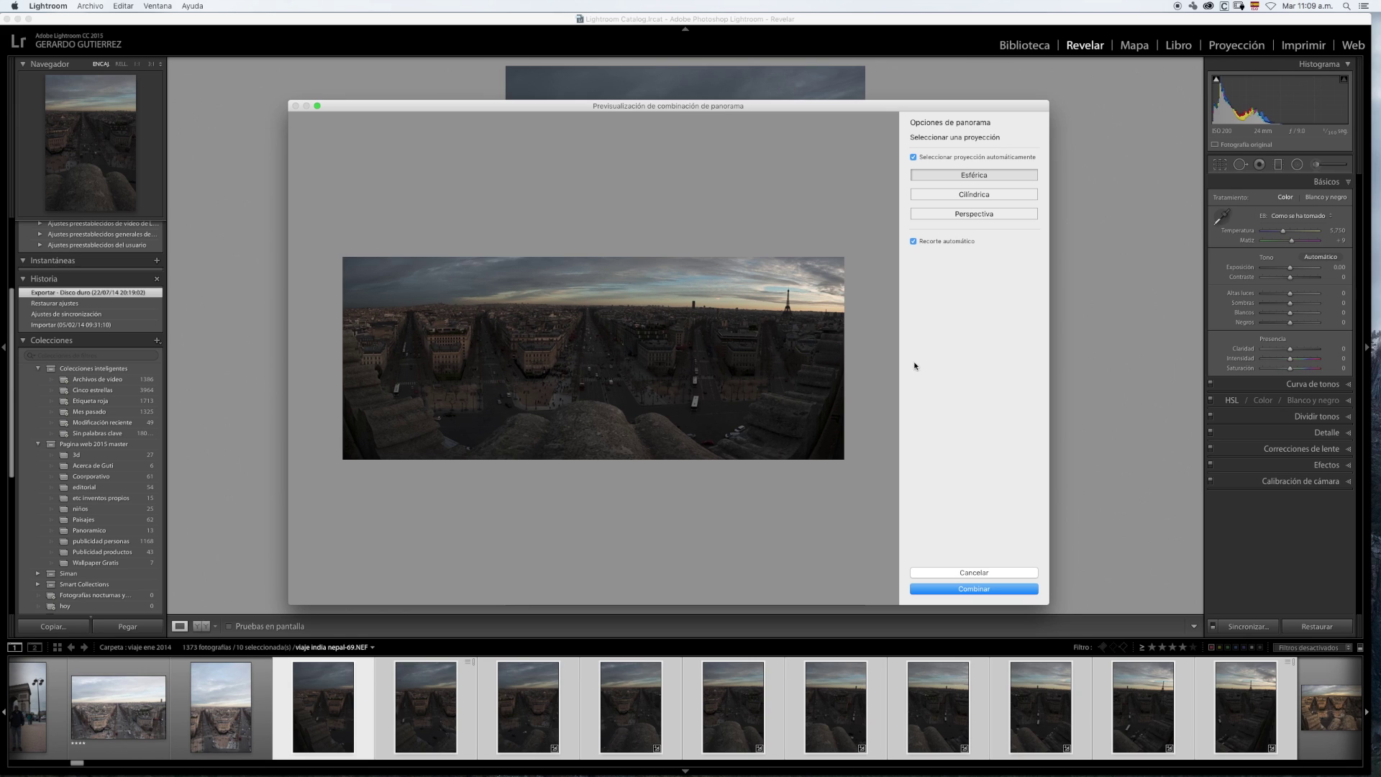
click(914, 242)
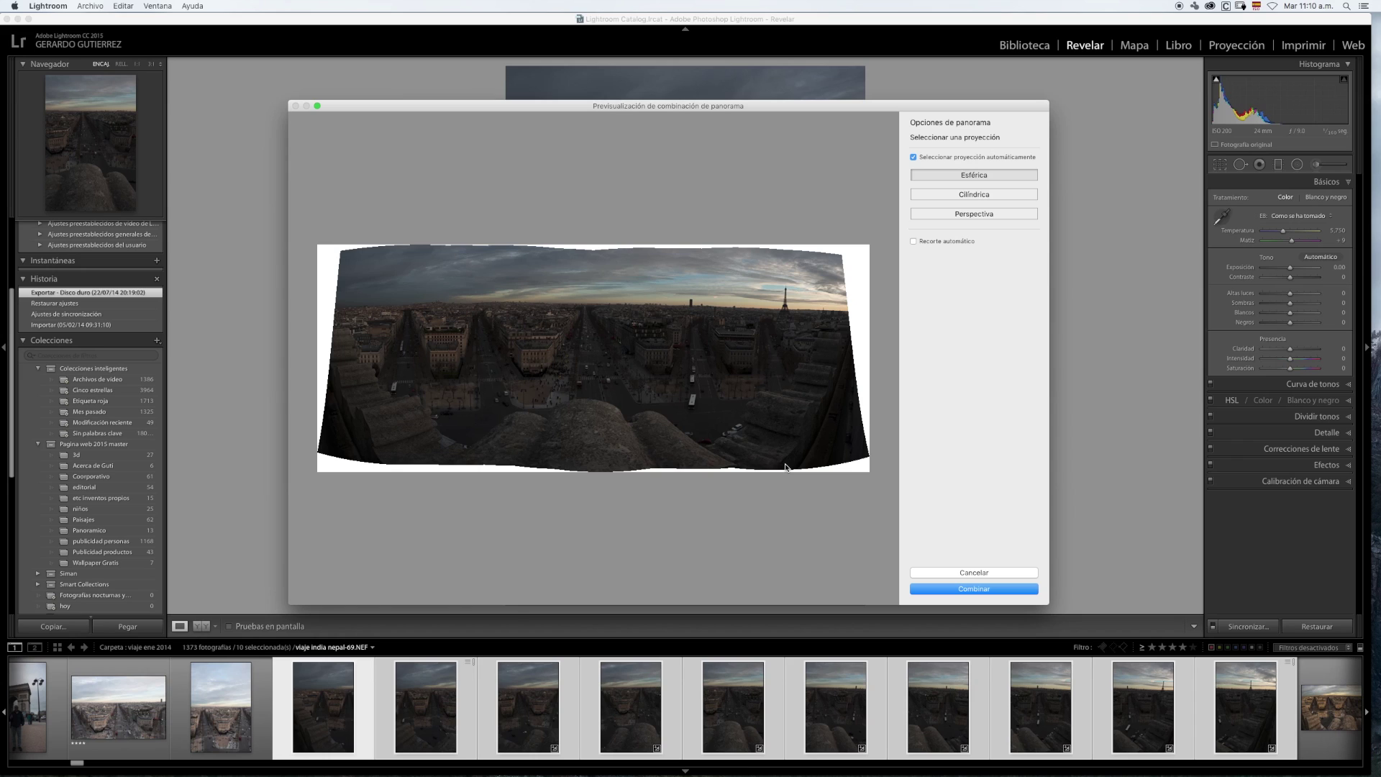
click(982, 195)
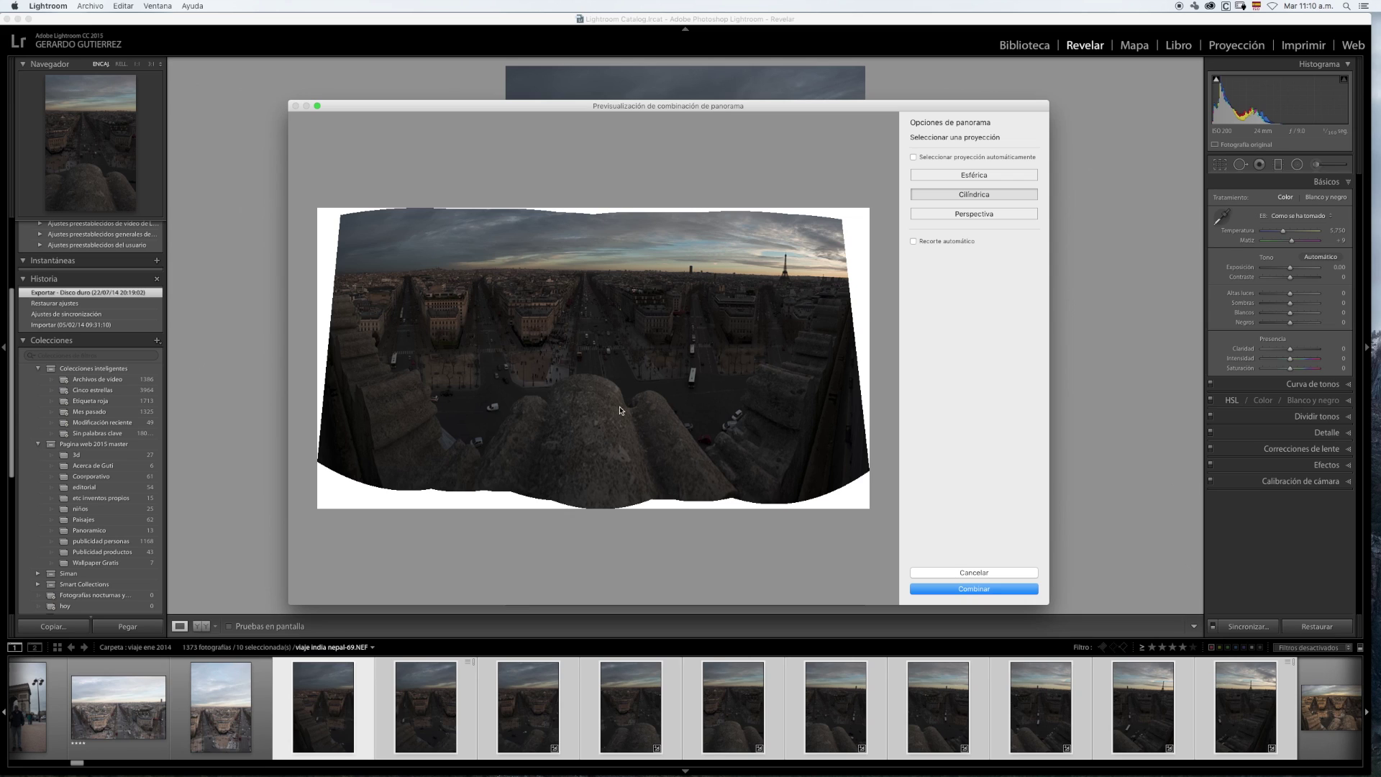
click(985, 216)
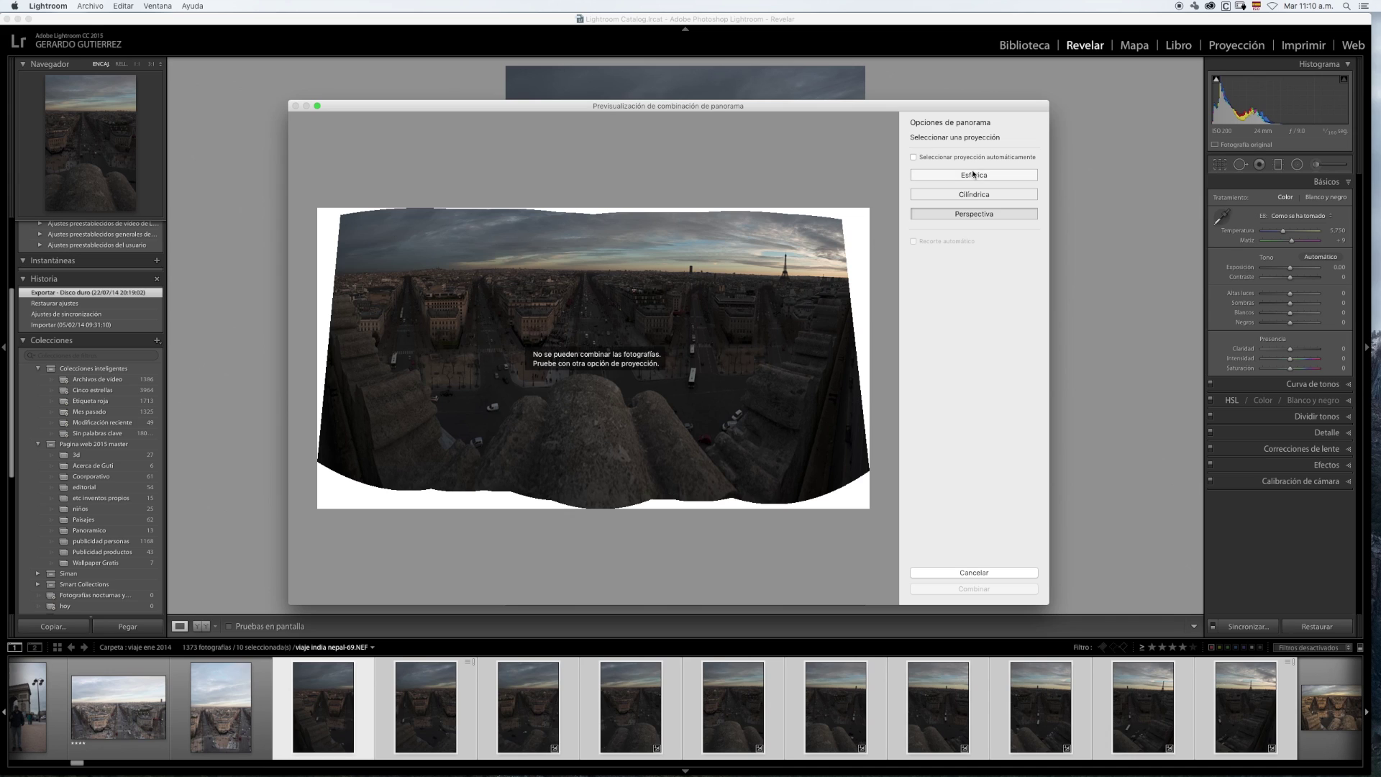
- Merge the photos into a panorama using the Esférica projection with automatic crop off
click(915, 176)
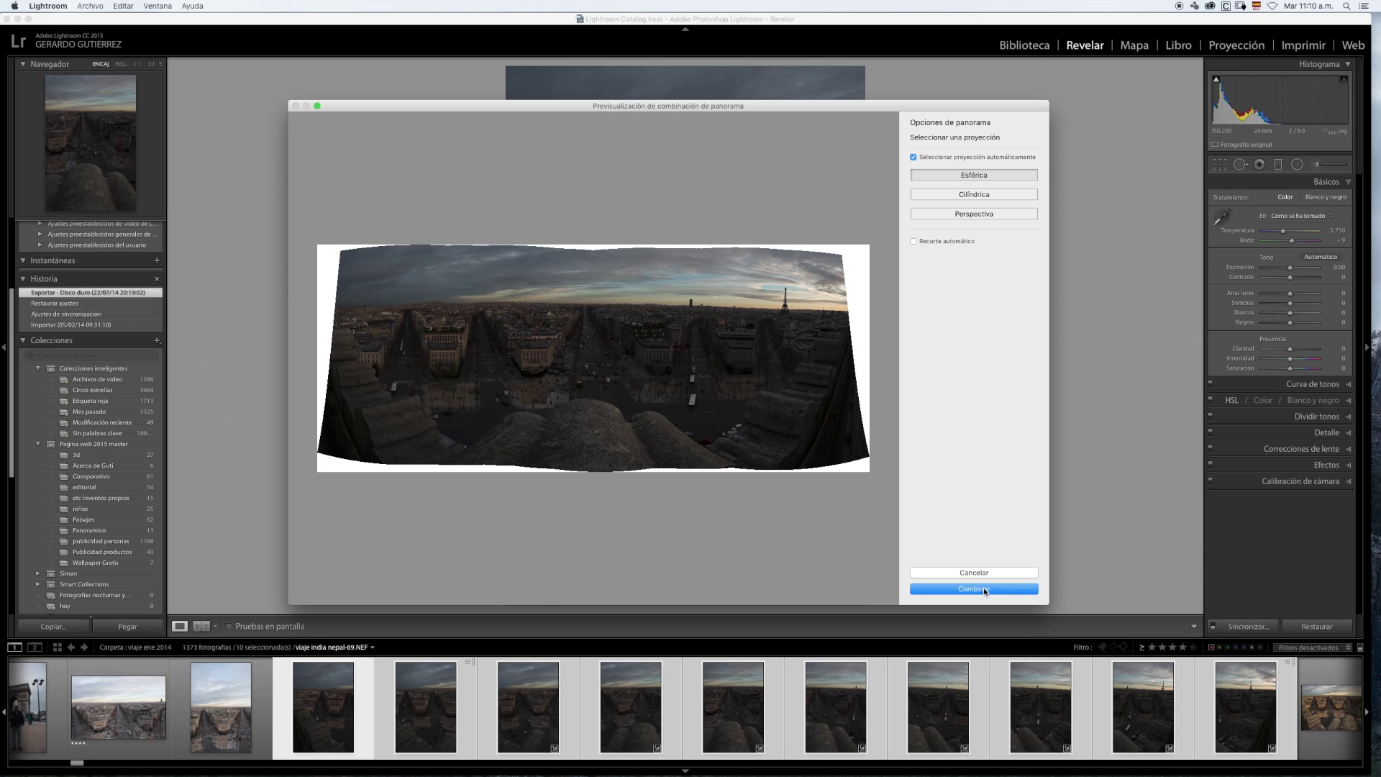
click(990, 588)
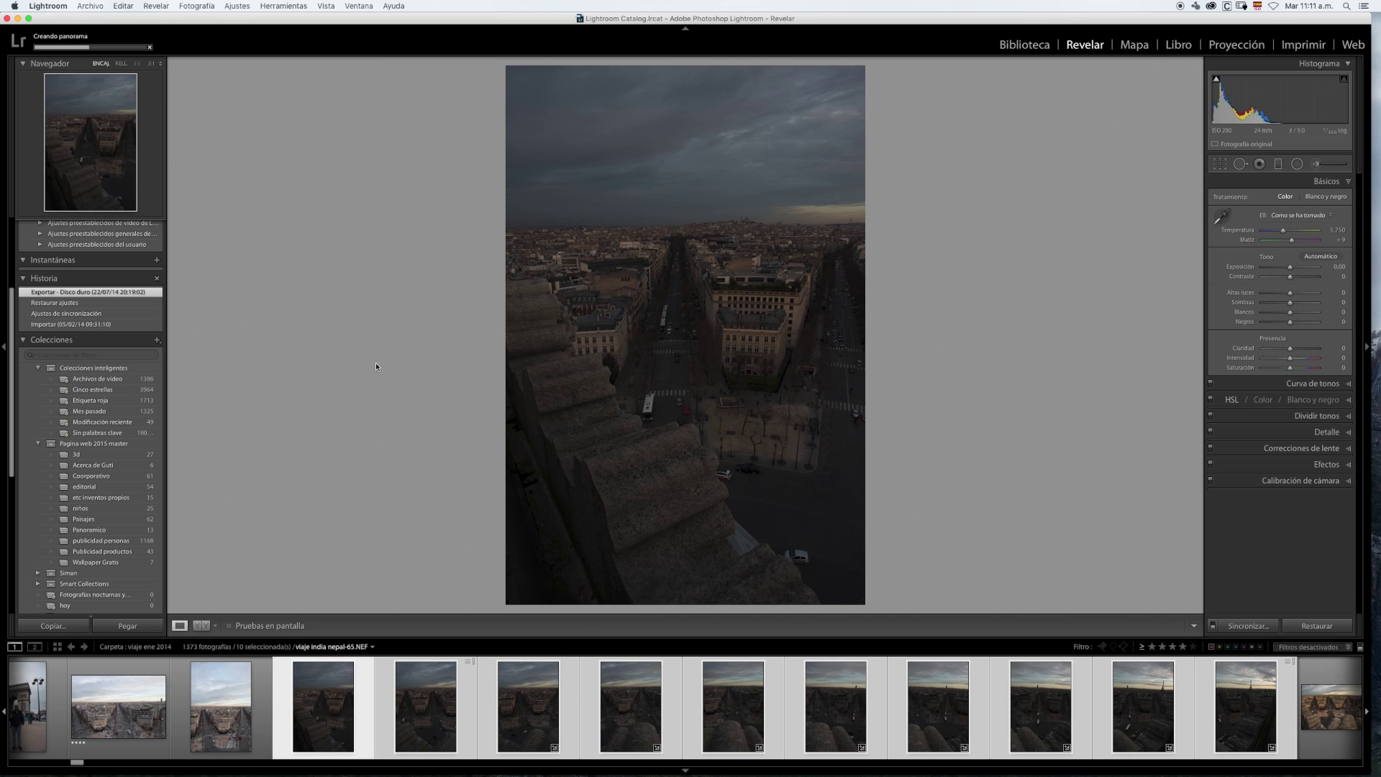
mouse_move(619, 775)
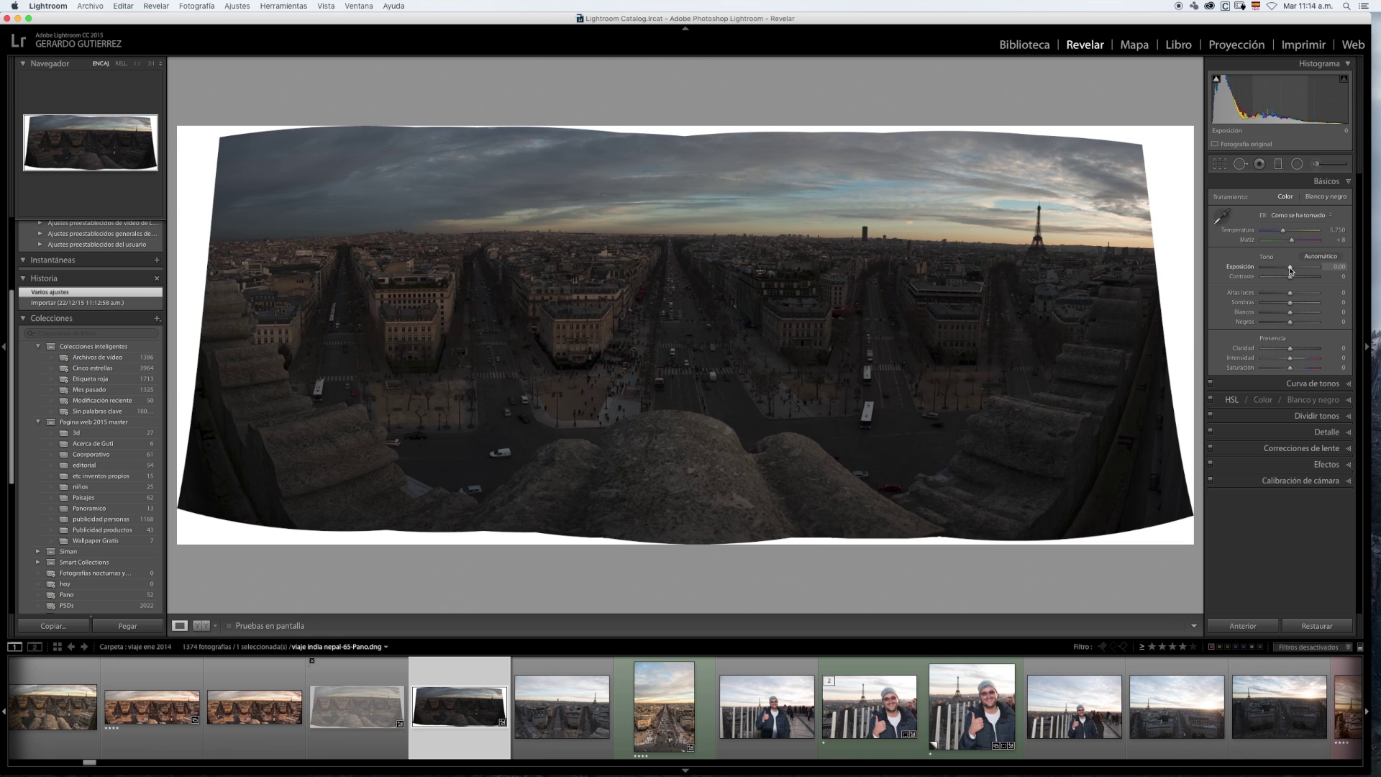
- Set the panorama's exposure to +1.15, highlights to -72, shadows to +69, whites to +37, blacks to -32 and clarity to +12
drag(1292, 271, 1296, 269)
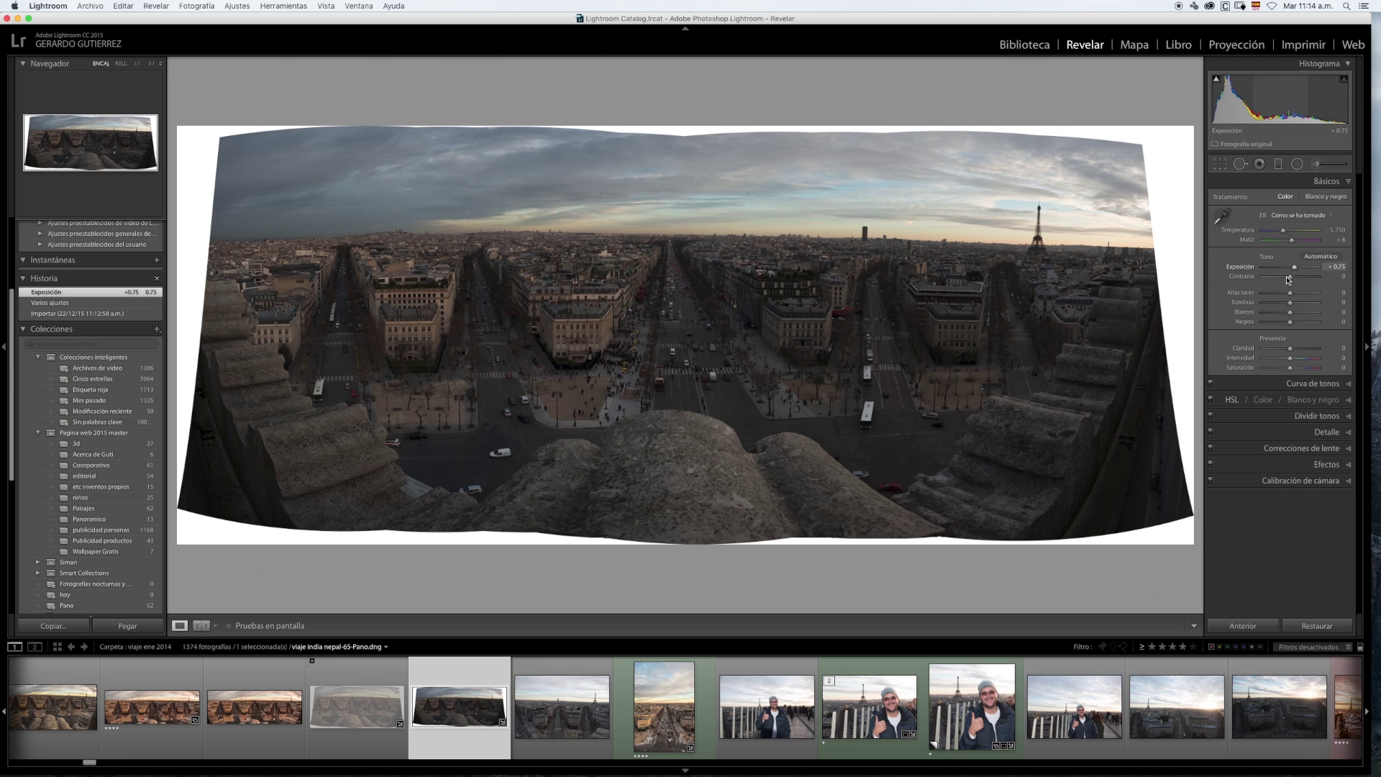
mouse_move(1290, 295)
mouse_down()
mouse_move(1270, 294)
mouse_move(1297, 269)
mouse_up()
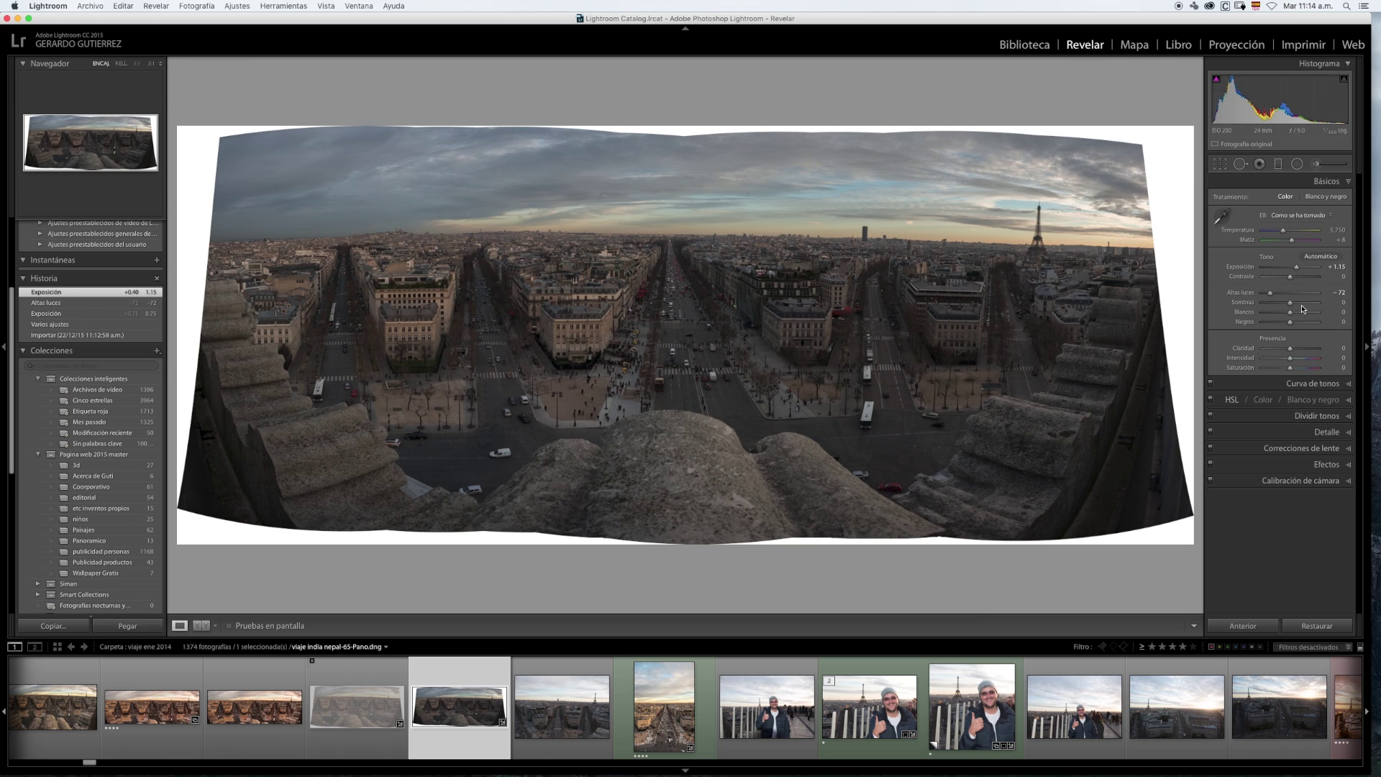
drag(1291, 305, 1311, 307)
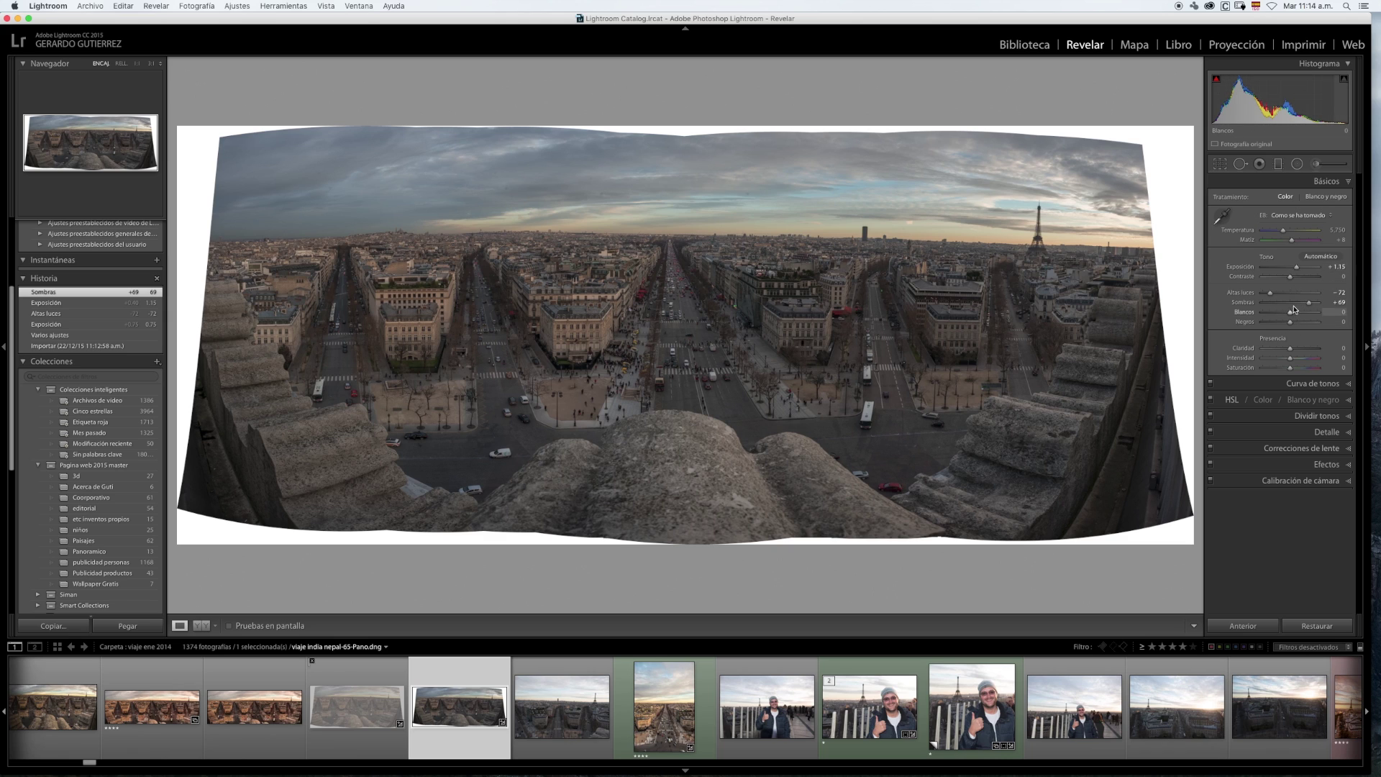
mouse_move(1291, 315)
mouse_down()
mouse_move(1306, 315)
mouse_move(1283, 329)
mouse_up()
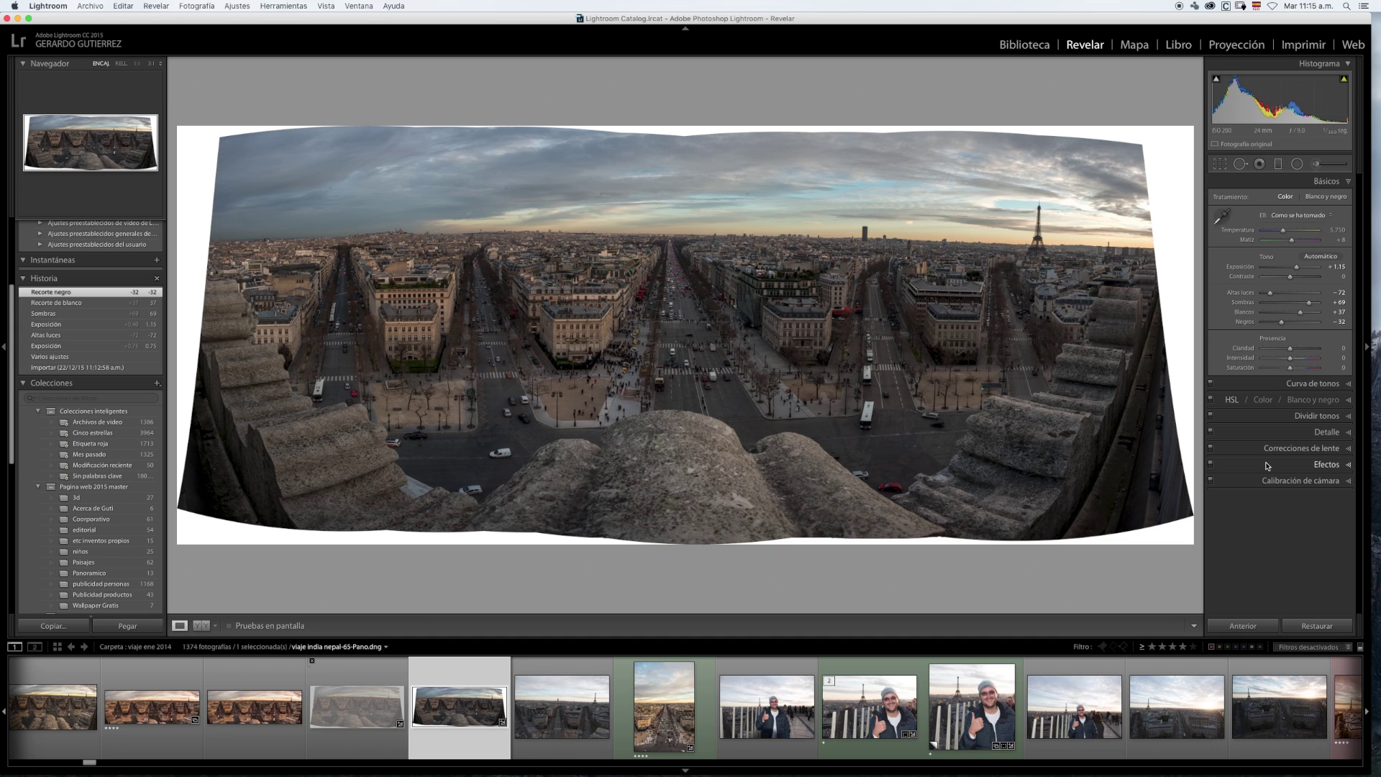
drag(1292, 350, 1294, 348)
- Set the panorama's sharpening amount to 40 and its white balance temperature to 6,304
click(1314, 431)
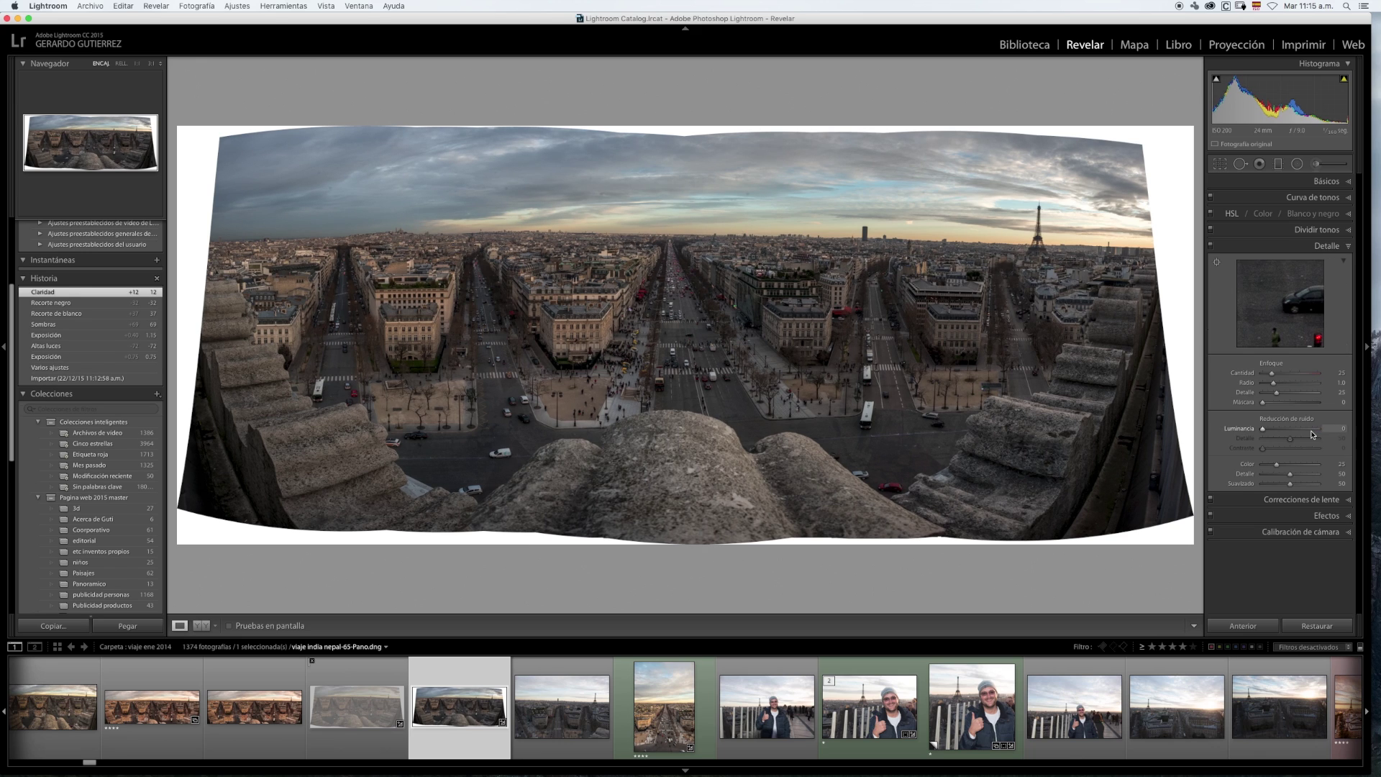
mouse_move(1283, 304)
mouse_down()
mouse_move(1322, 353)
mouse_move(1280, 298)
mouse_up()
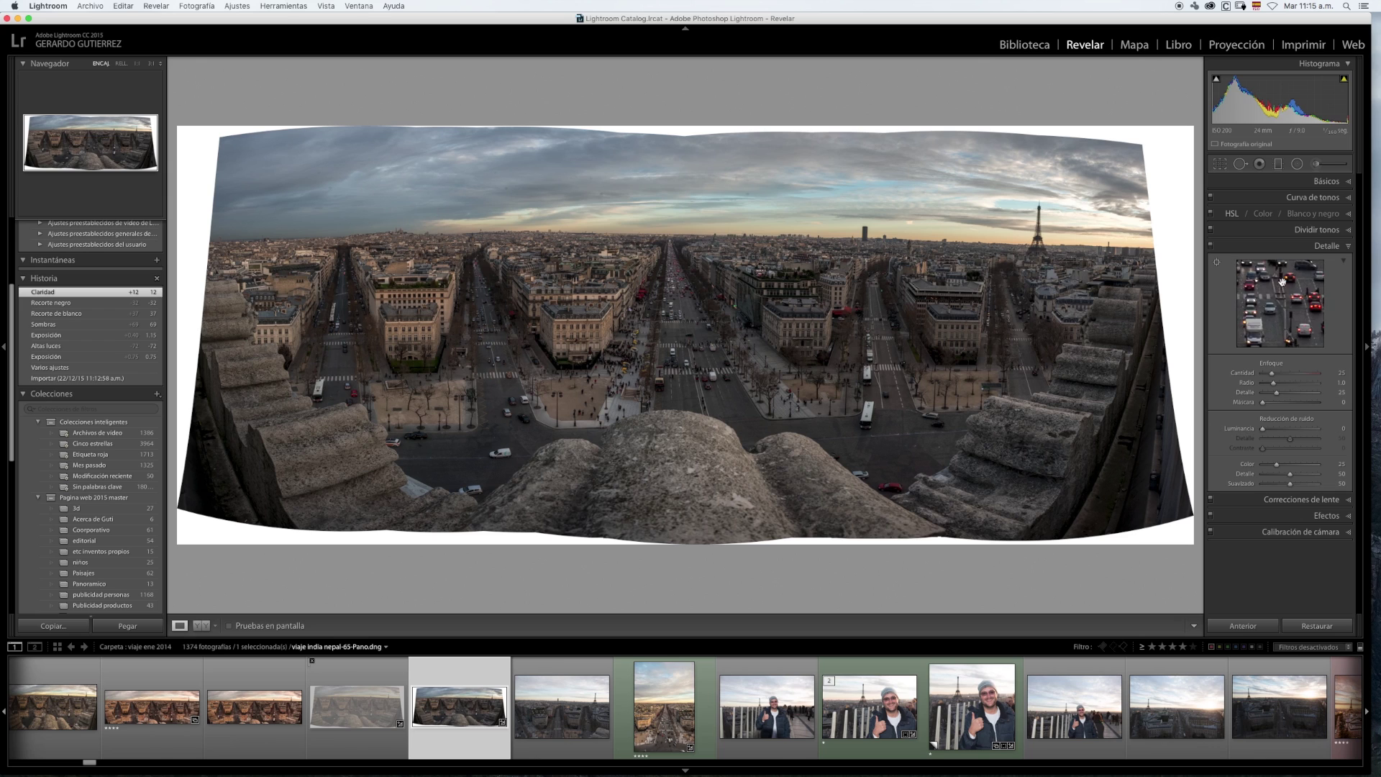
drag(1272, 373, 1278, 375)
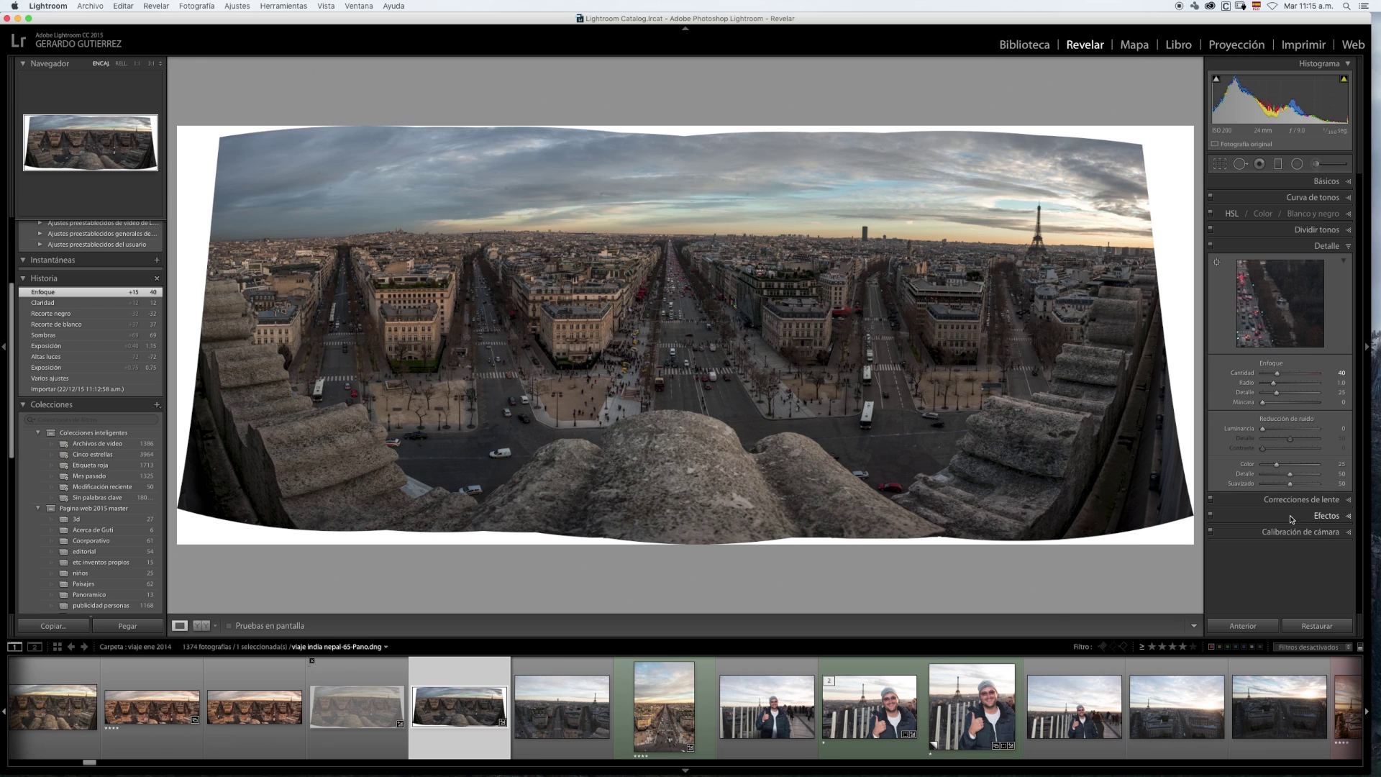
click(1327, 184)
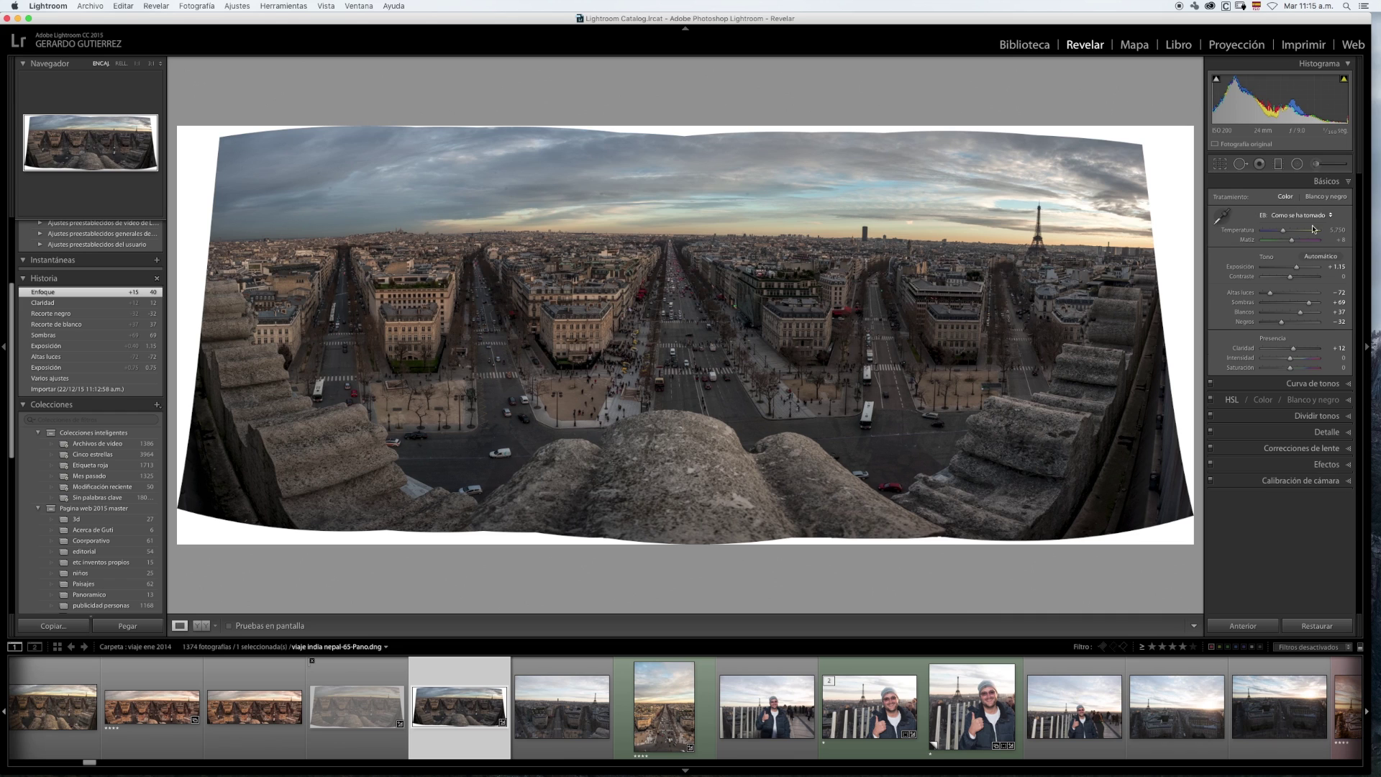
drag(1286, 233, 1286, 232)
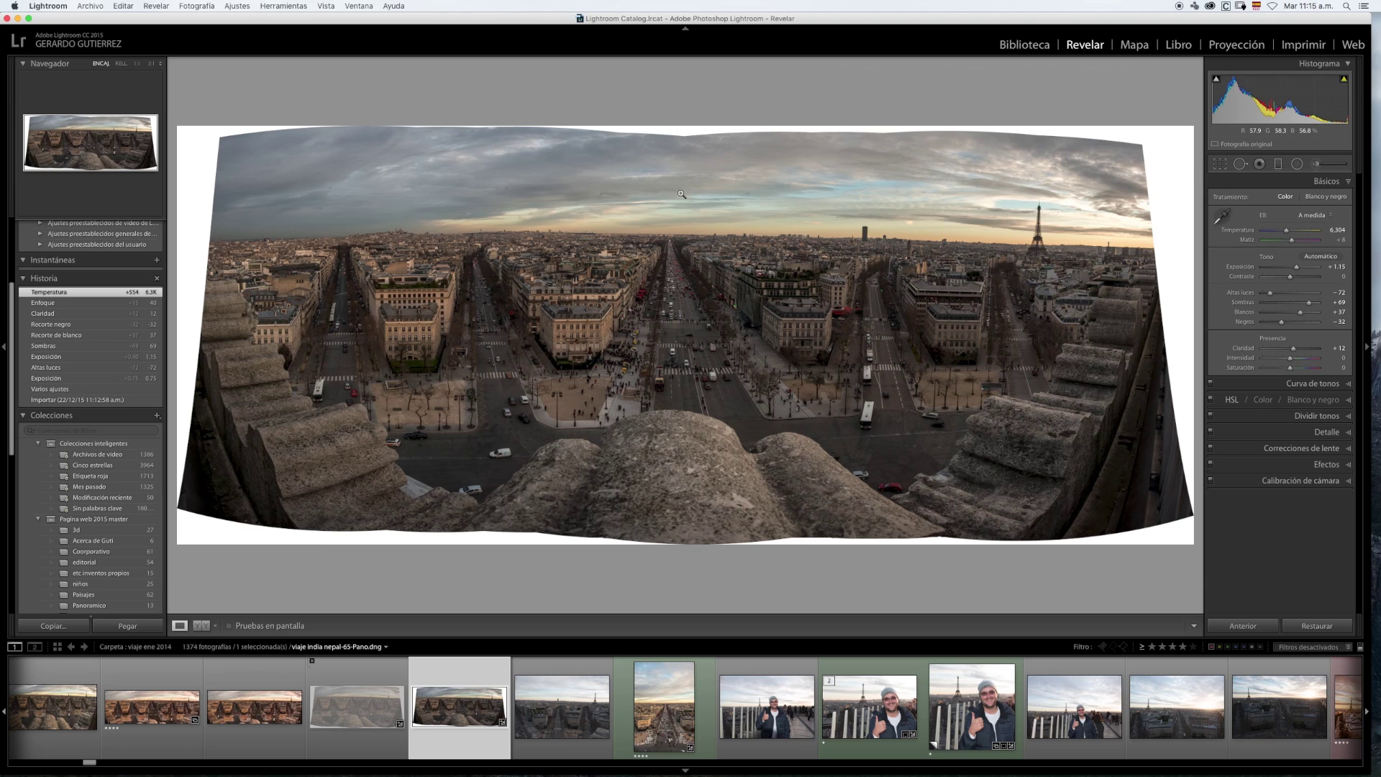
- Add a graduated filter with reset effect settings over the city, centred near the horizon with a narrowed transition
key(m)
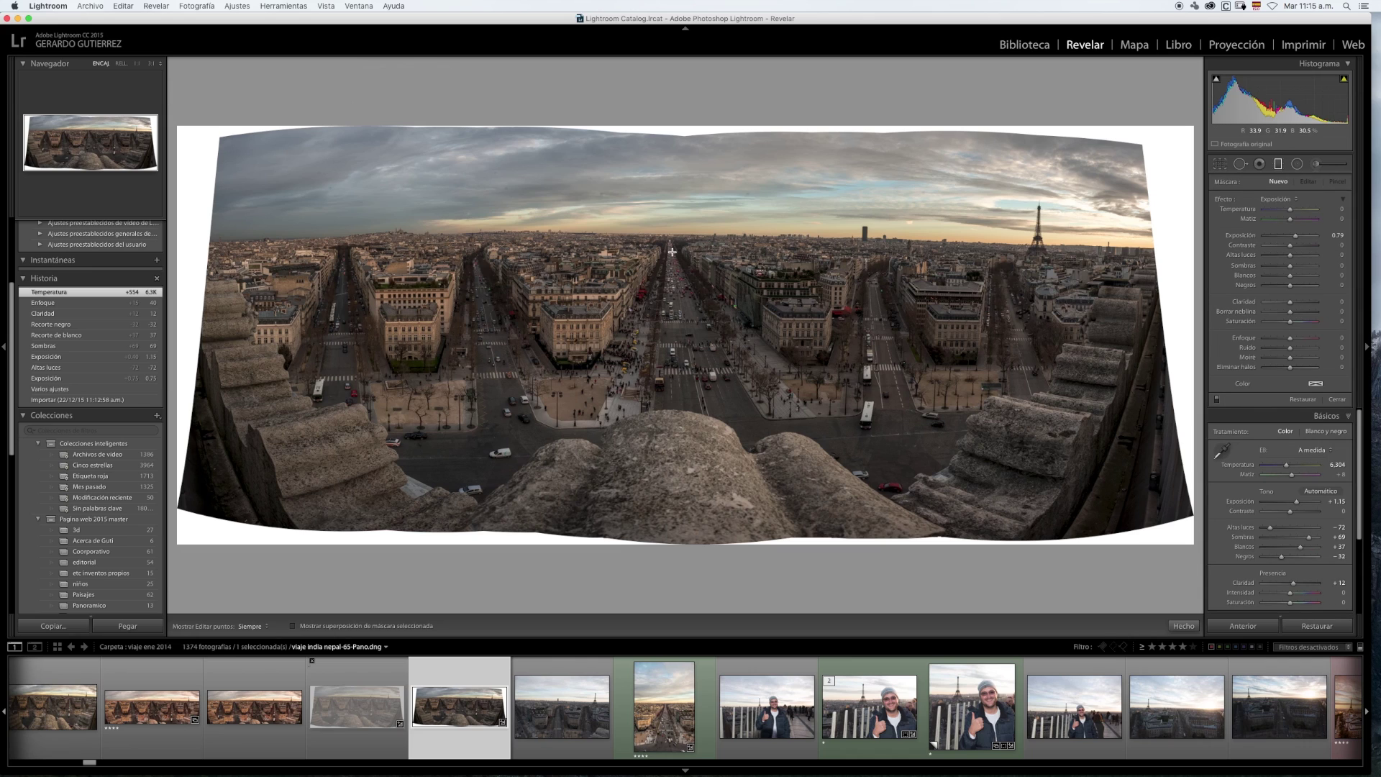
double_click(1225, 199)
drag(700, 209, 698, 511)
drag(699, 362, 695, 257)
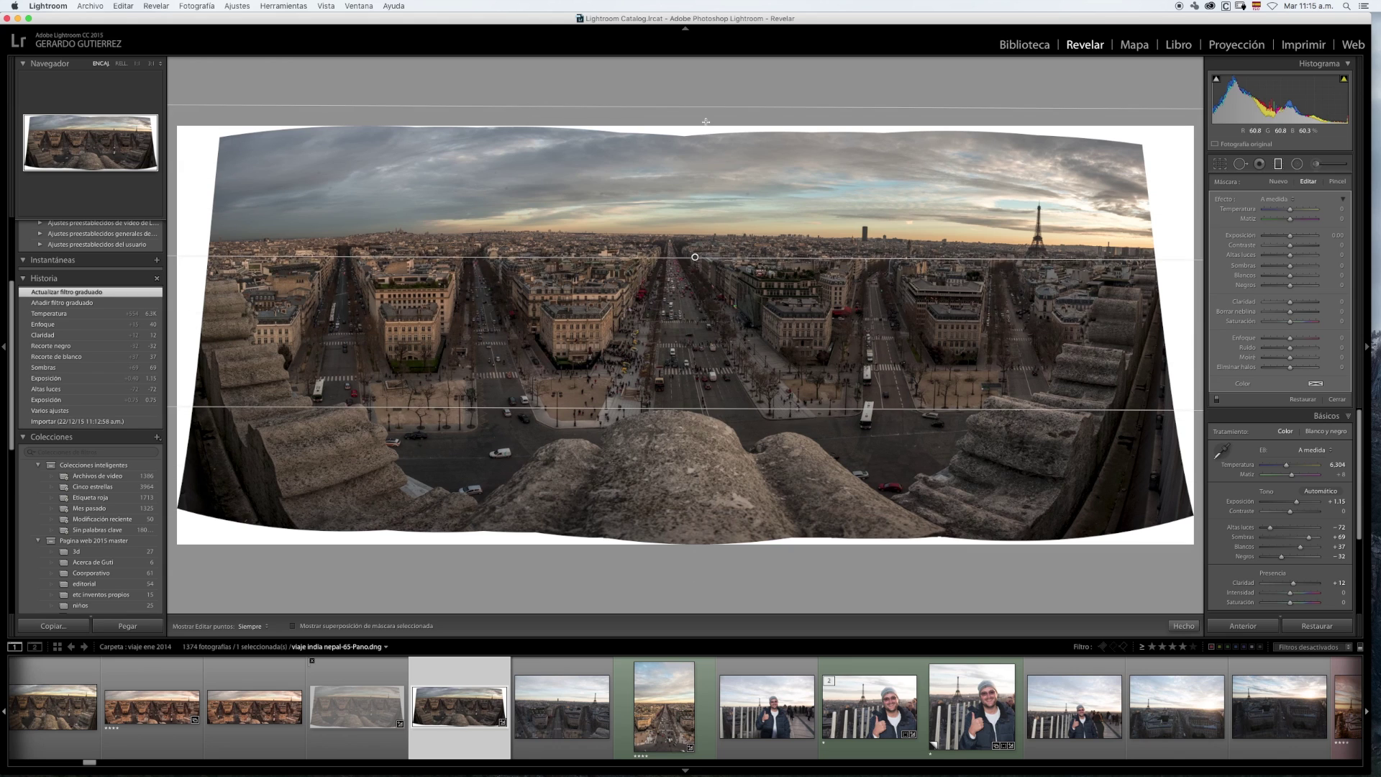
drag(706, 108, 683, 237)
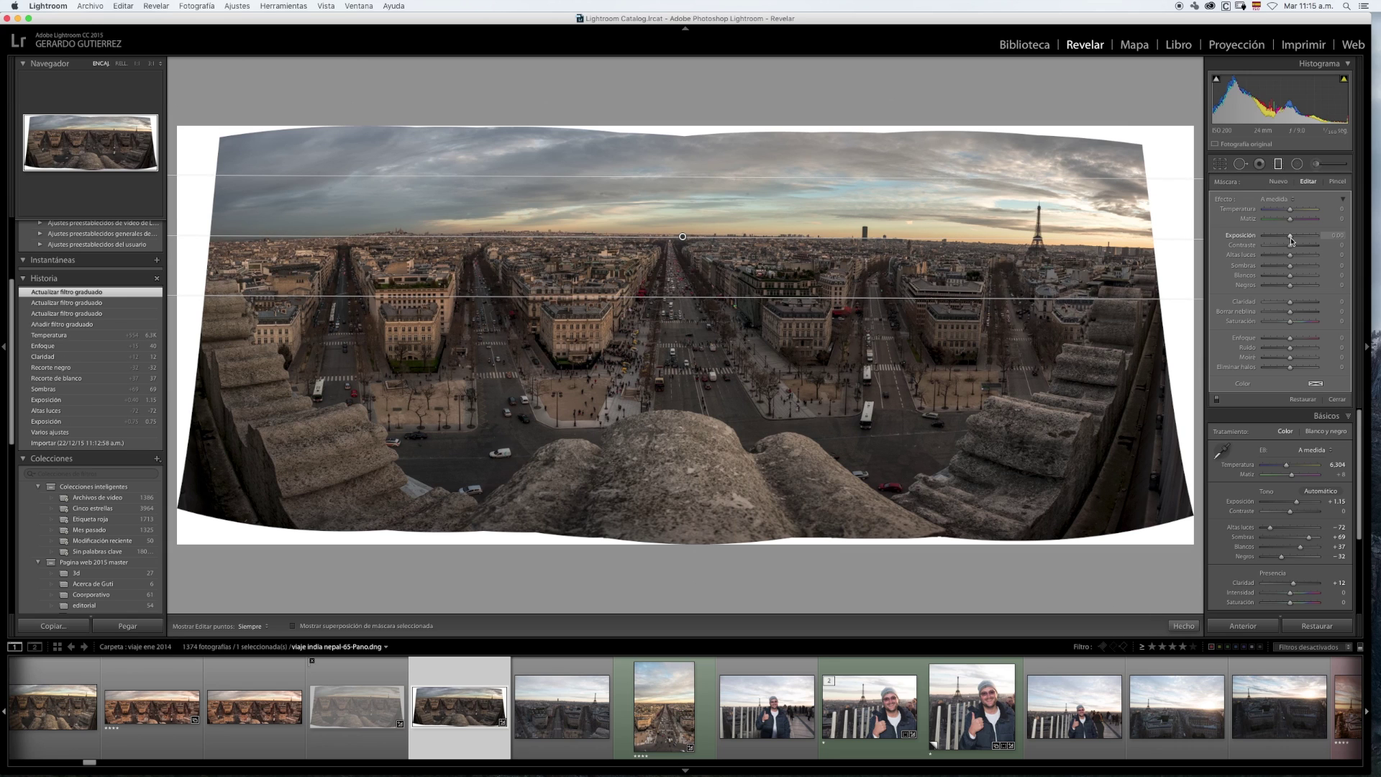
- Raise the graduated filter's exposure to 1.50 and align its centre line with the horizon
drag(1290, 239, 1301, 242)
drag(833, 240, 617, 239)
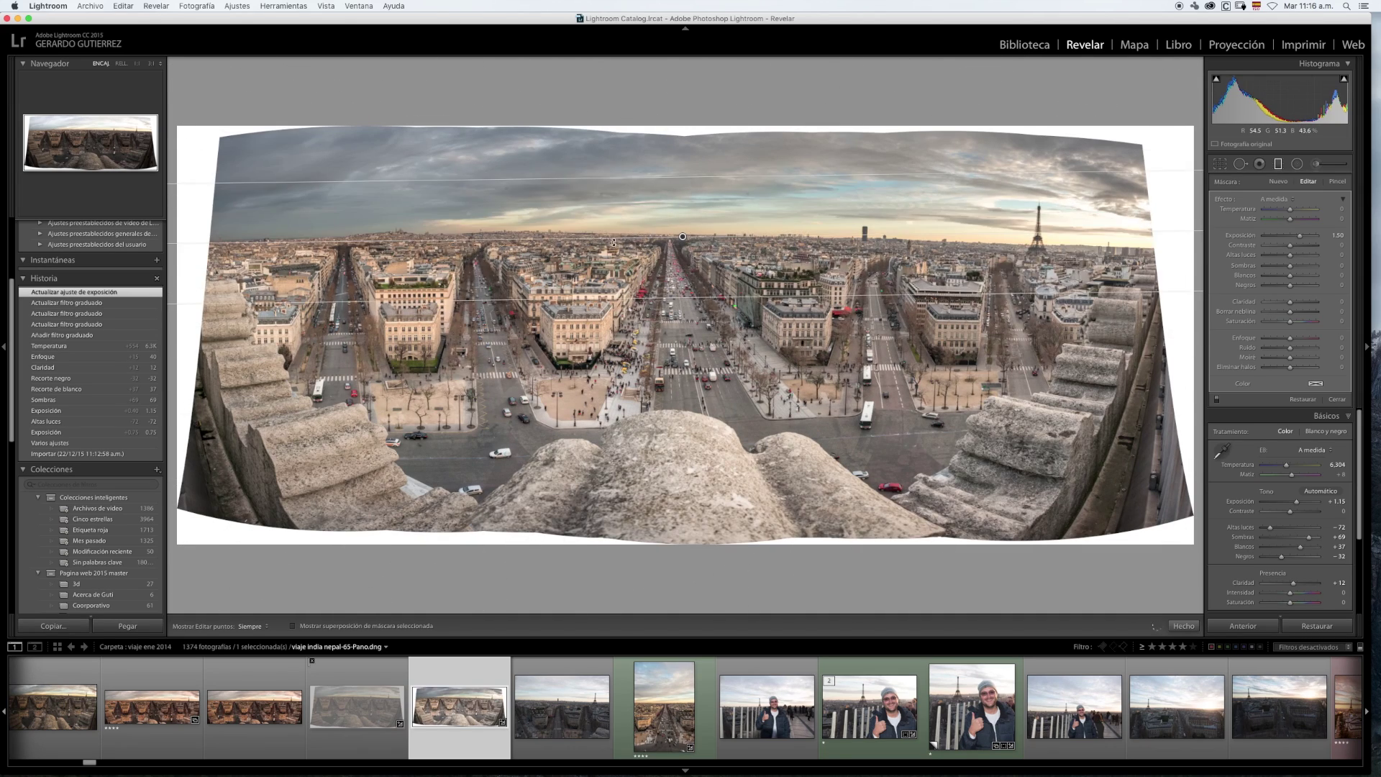
drag(1037, 216, 1037, 227)
drag(684, 238, 682, 241)
drag(978, 250, 978, 248)
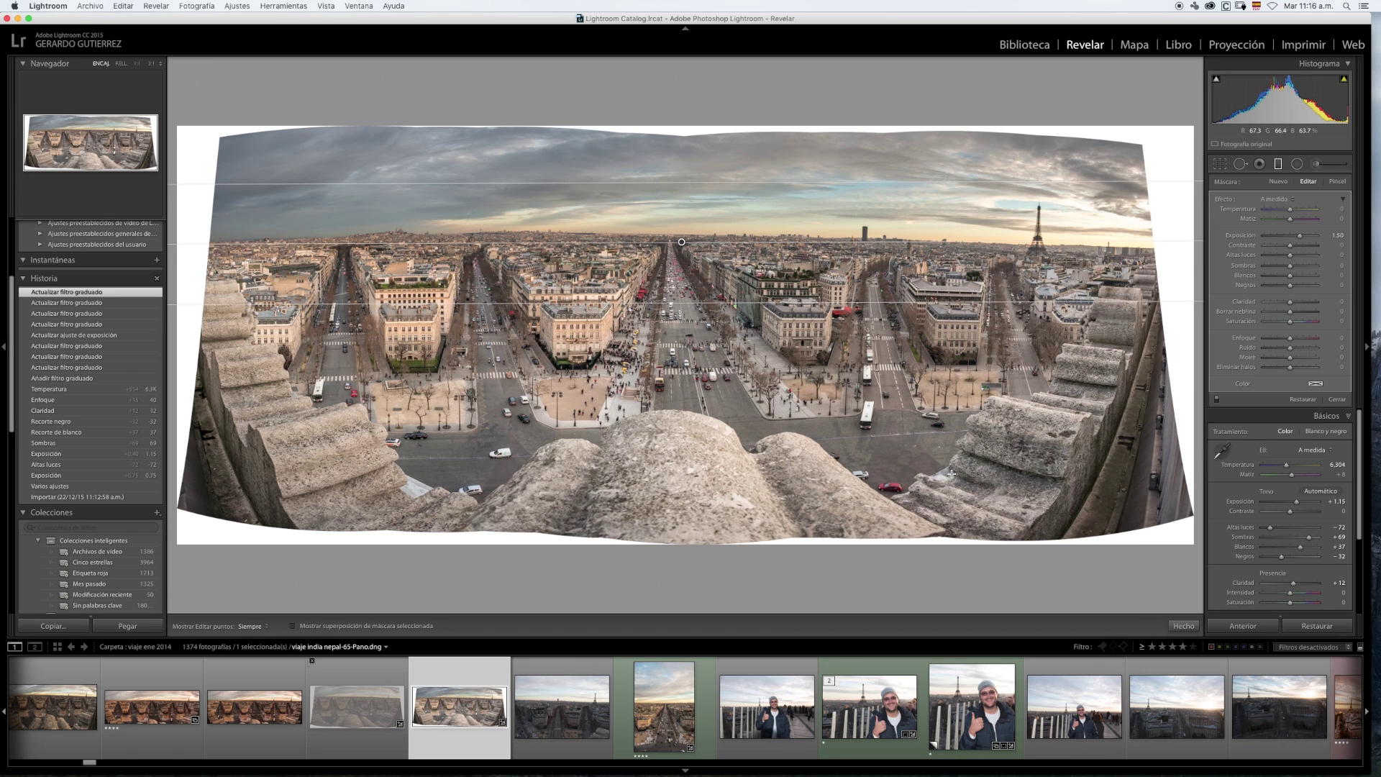
- Set the graduated filter's temperature to 12 and its exposure to 0.42
drag(1300, 240, 1298, 244)
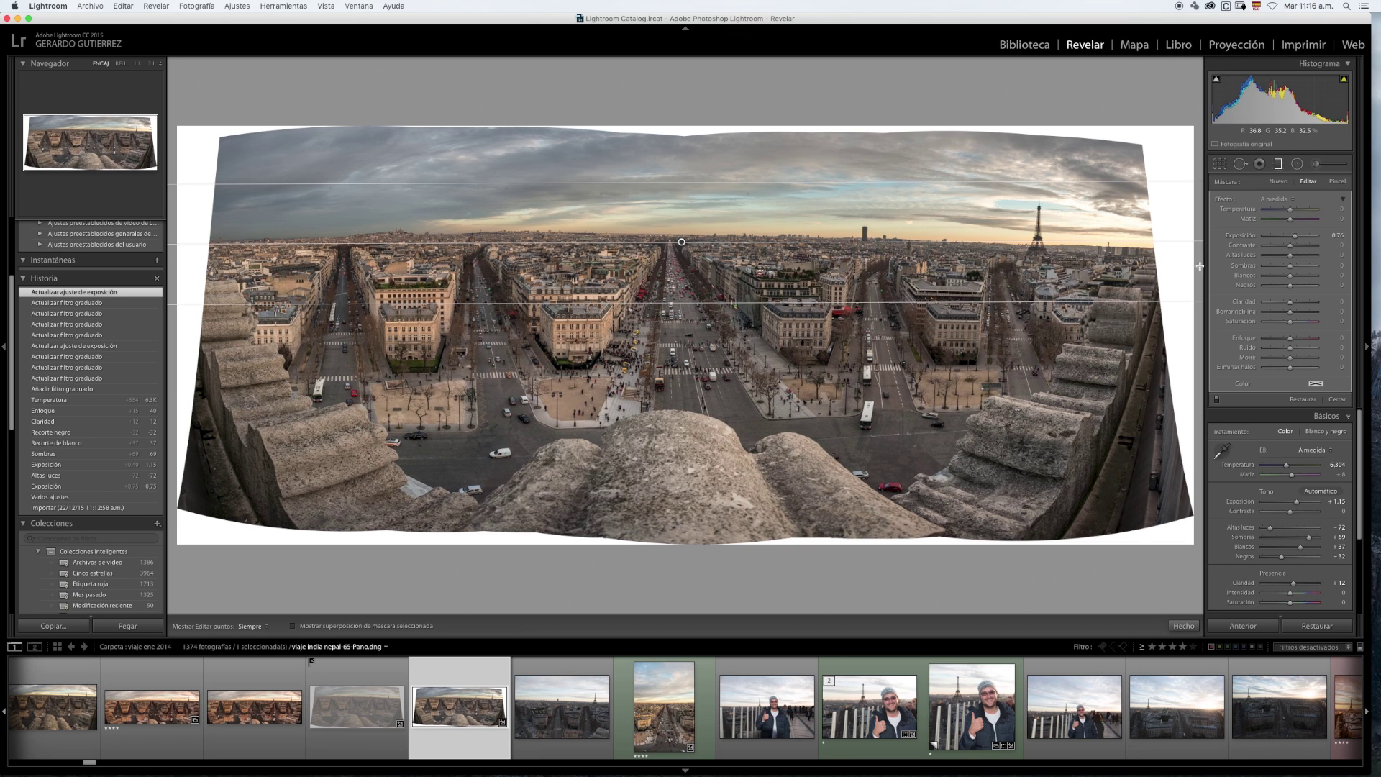
drag(1292, 214, 1294, 216)
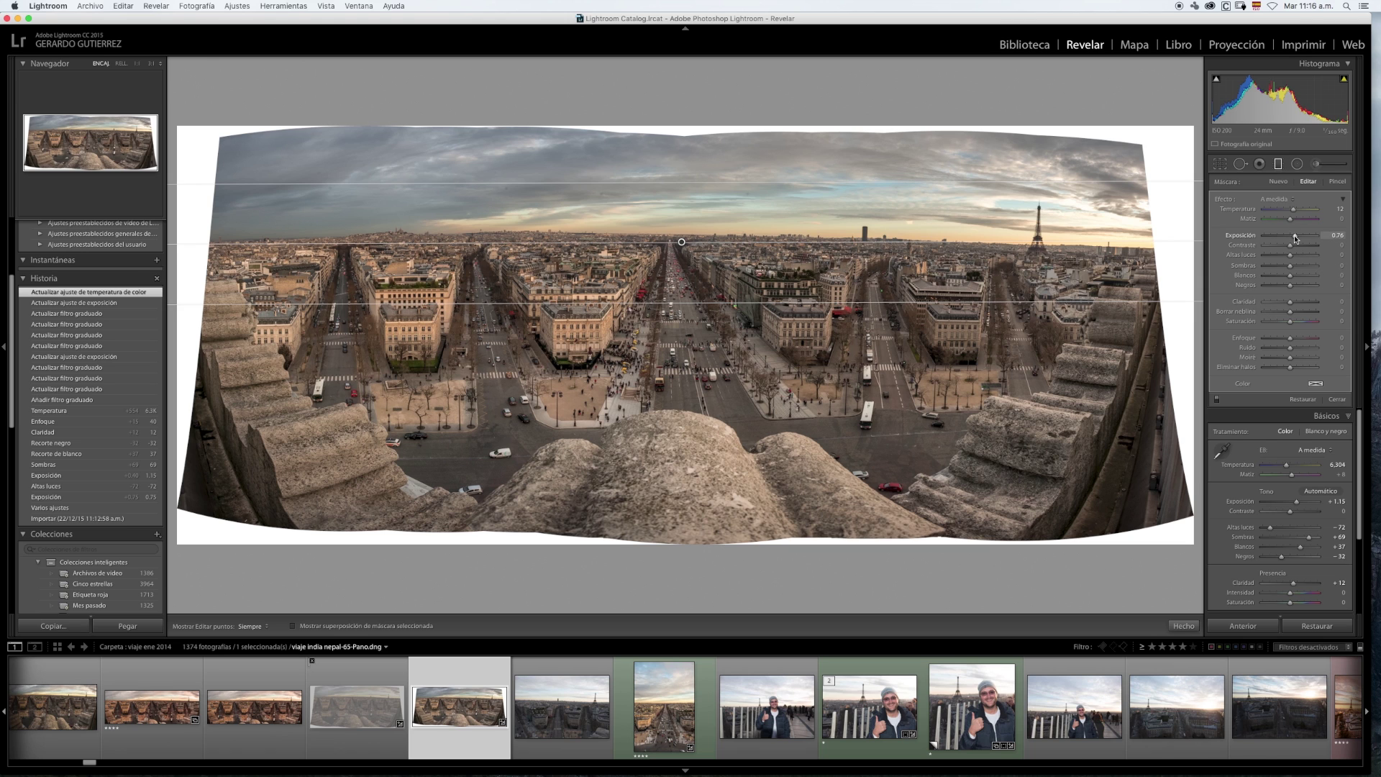
drag(1296, 239, 1294, 239)
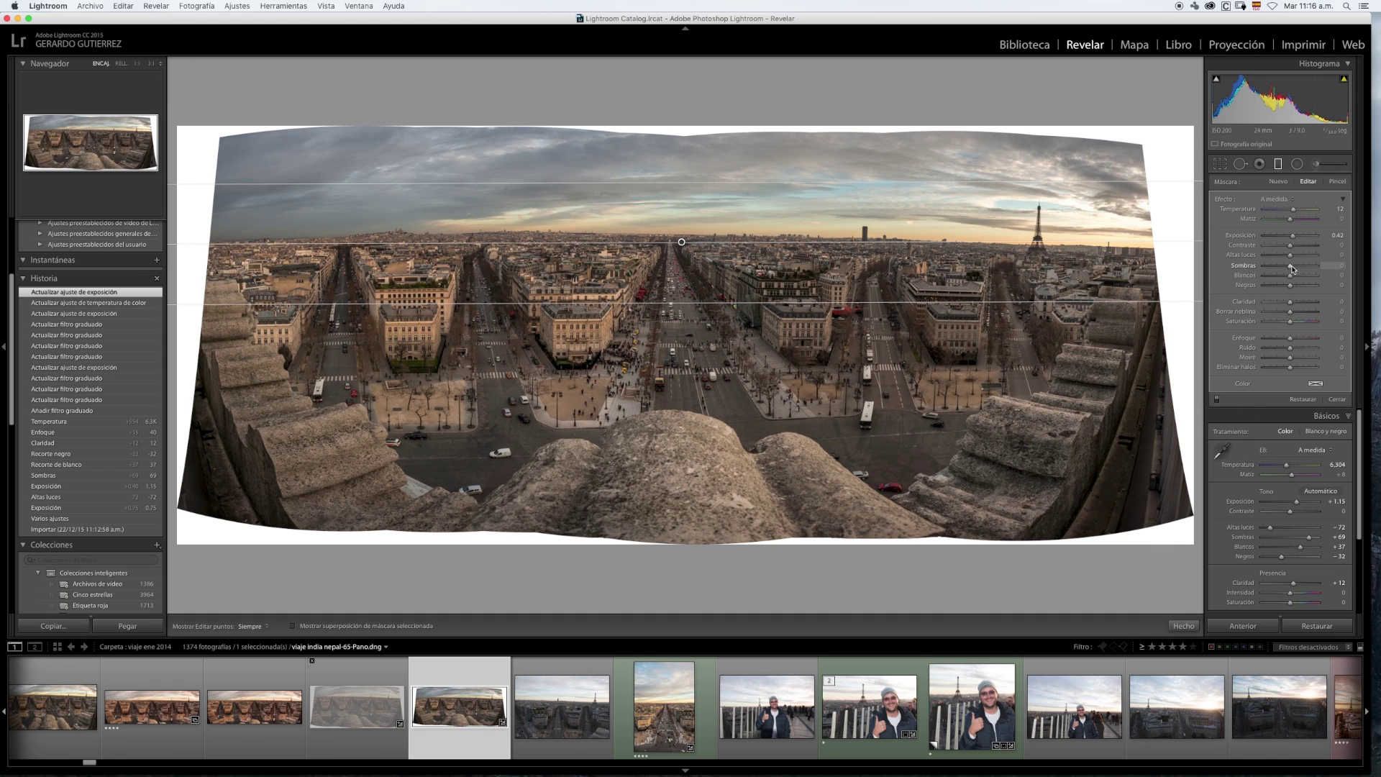
- Adjust the graduated filter's whites and clarity, and compare the panorama side by side before and after editing
drag(1290, 275, 1295, 304)
click(1277, 165)
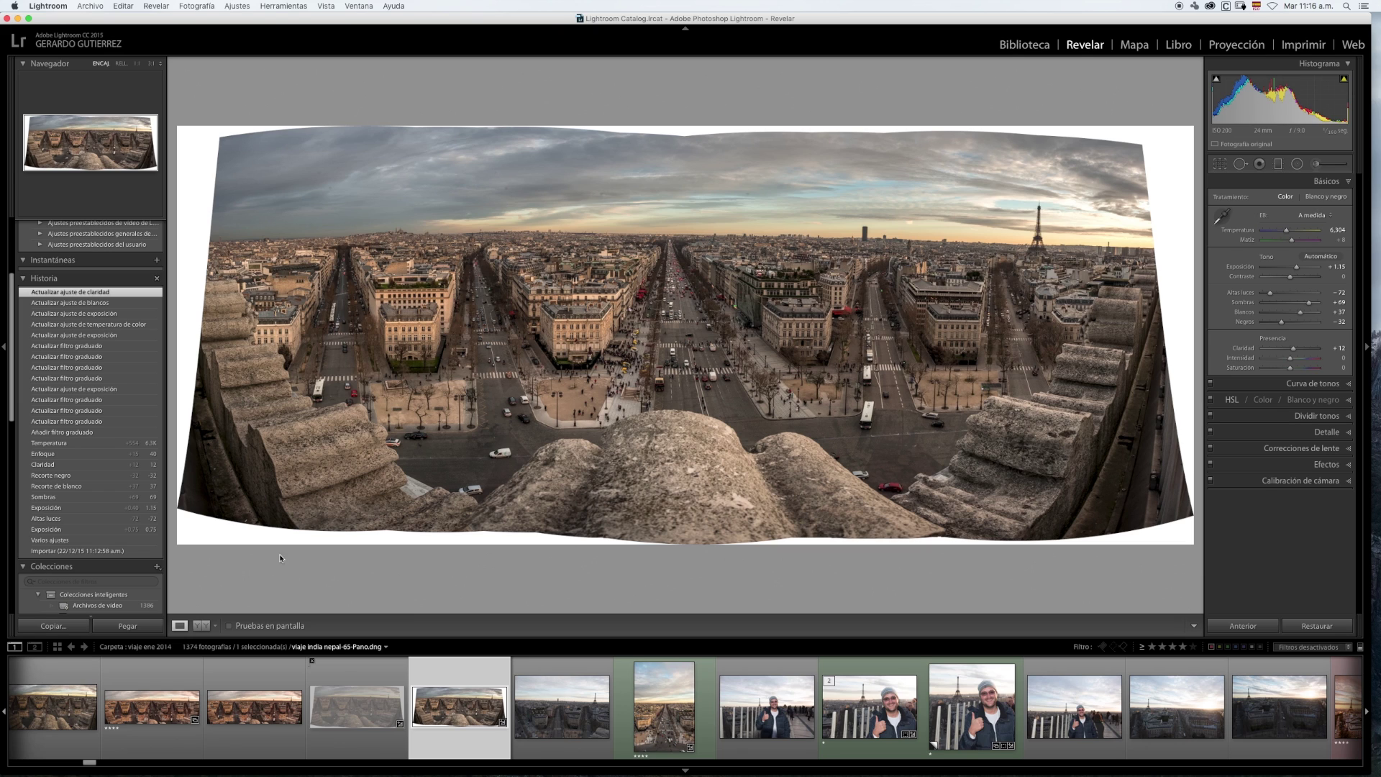
click(203, 626)
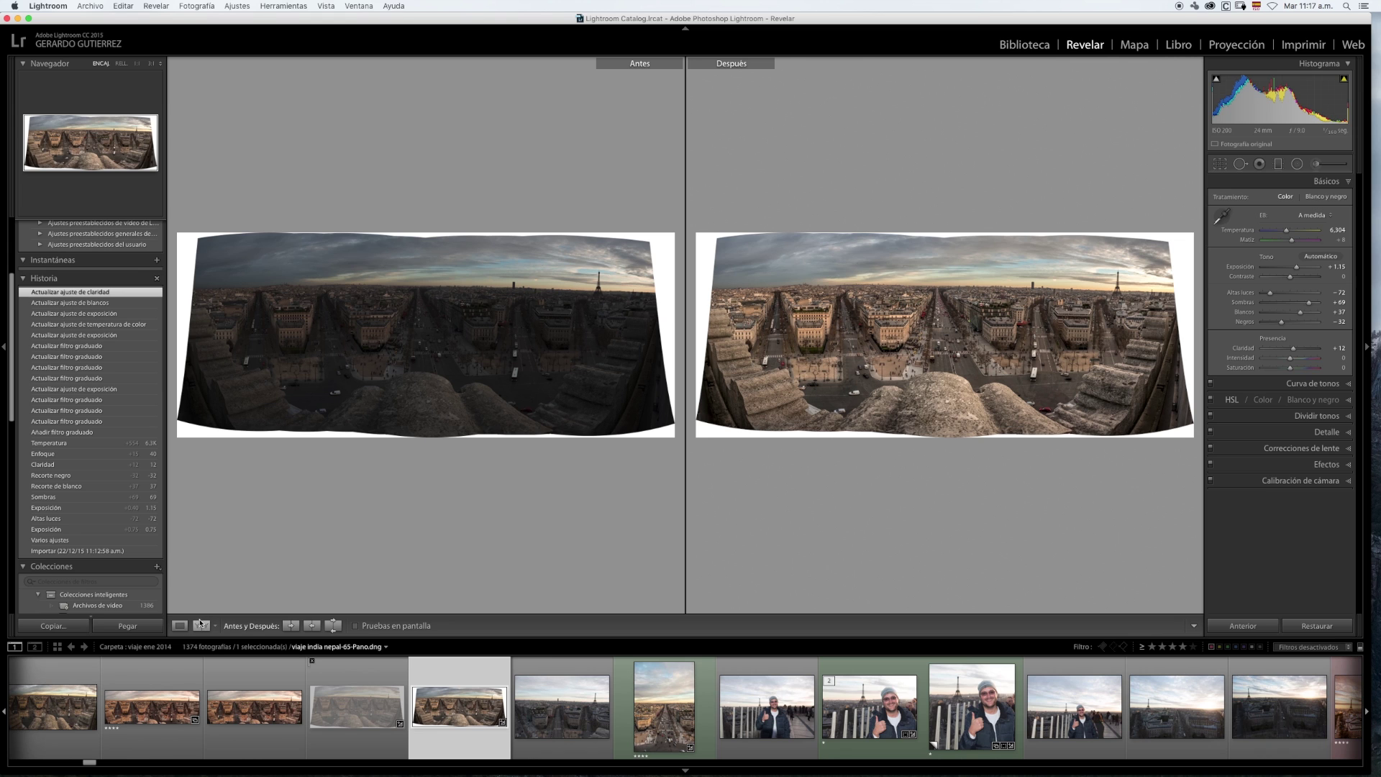
click(181, 625)
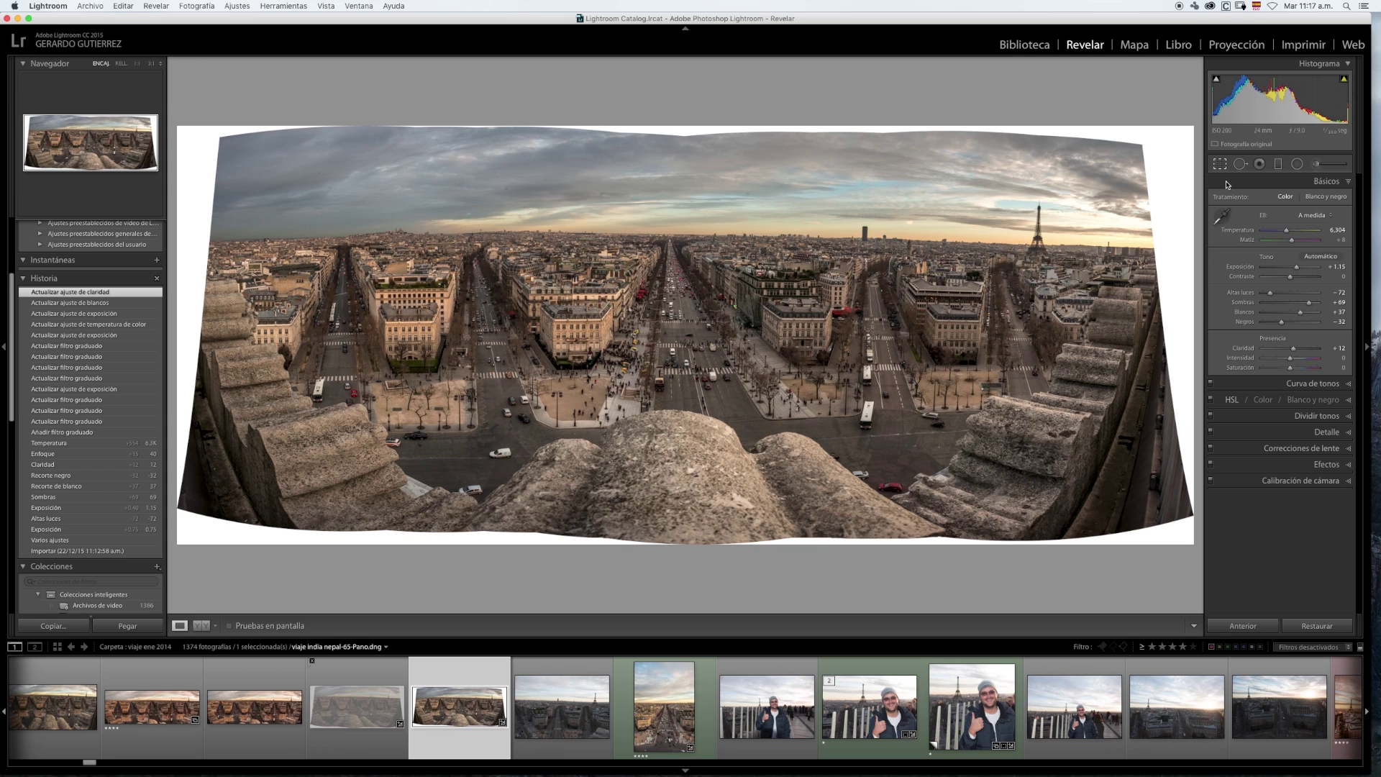
- Crop the panorama at its original aspect ratio so the frame lies inside the white, curved borders
key(r)
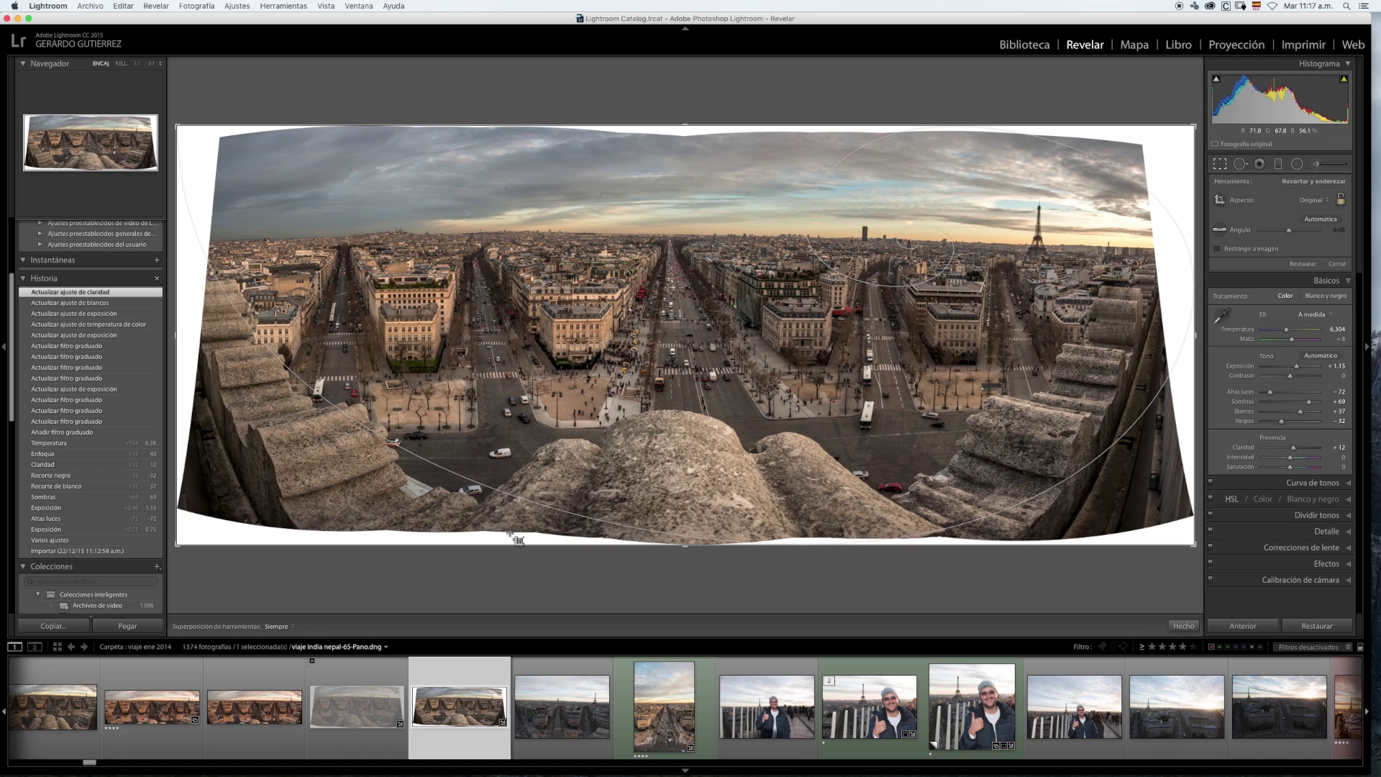
drag(1189, 141, 1156, 139)
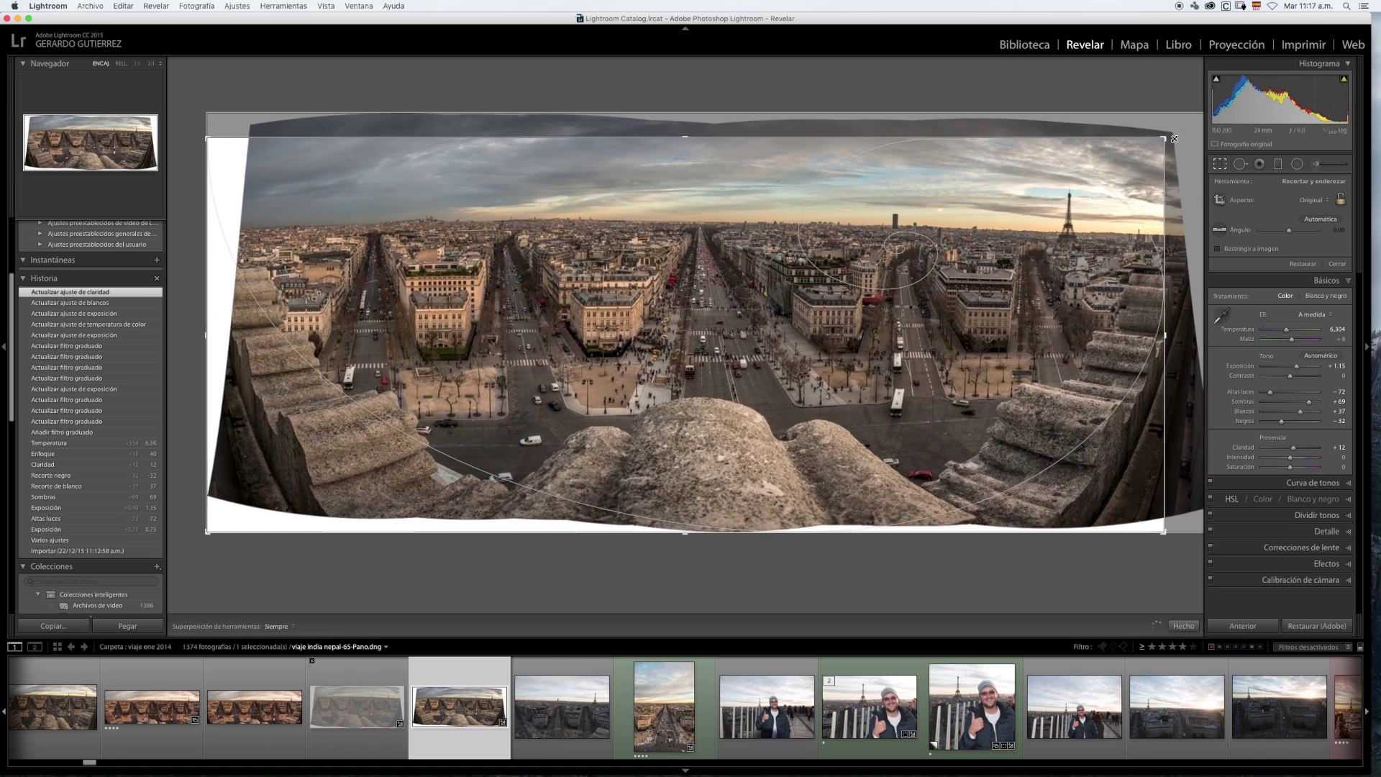
drag(208, 533, 219, 527)
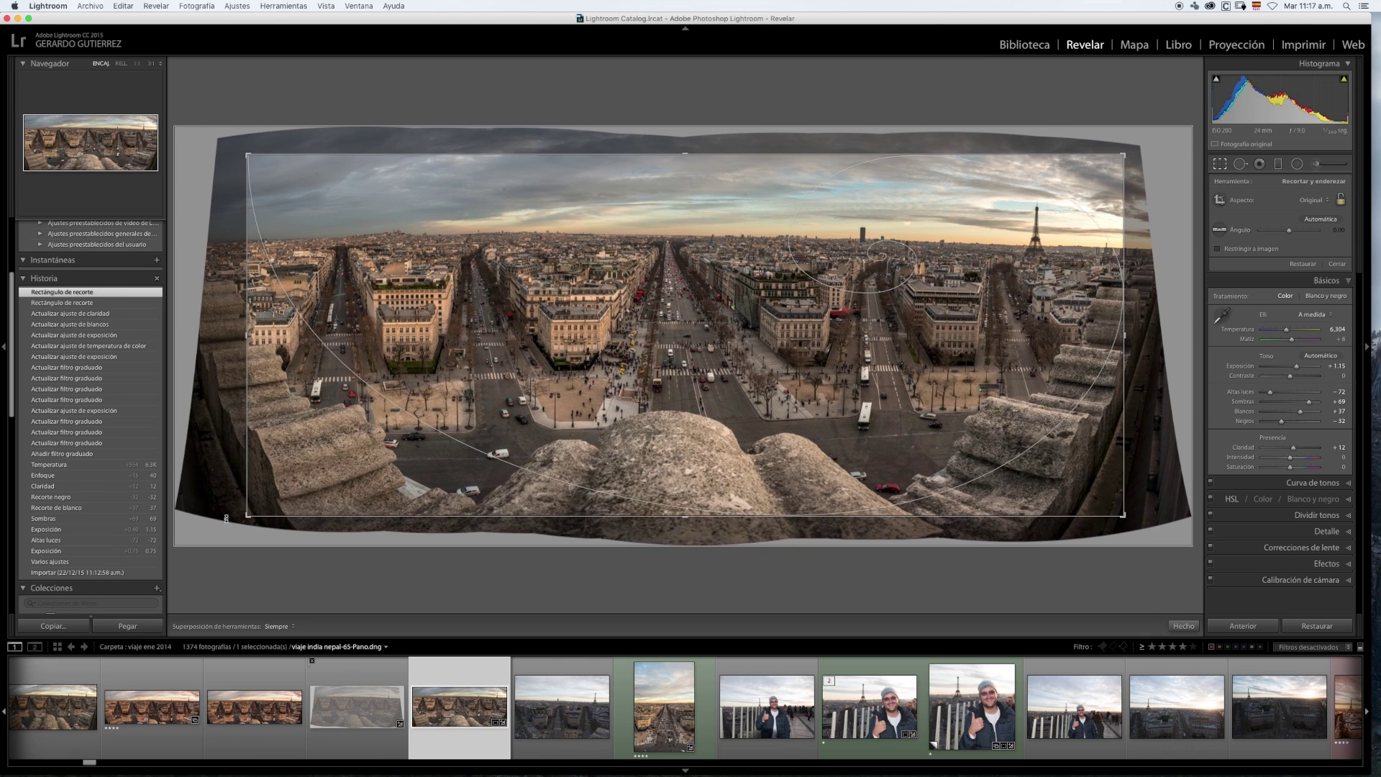
key(Return)
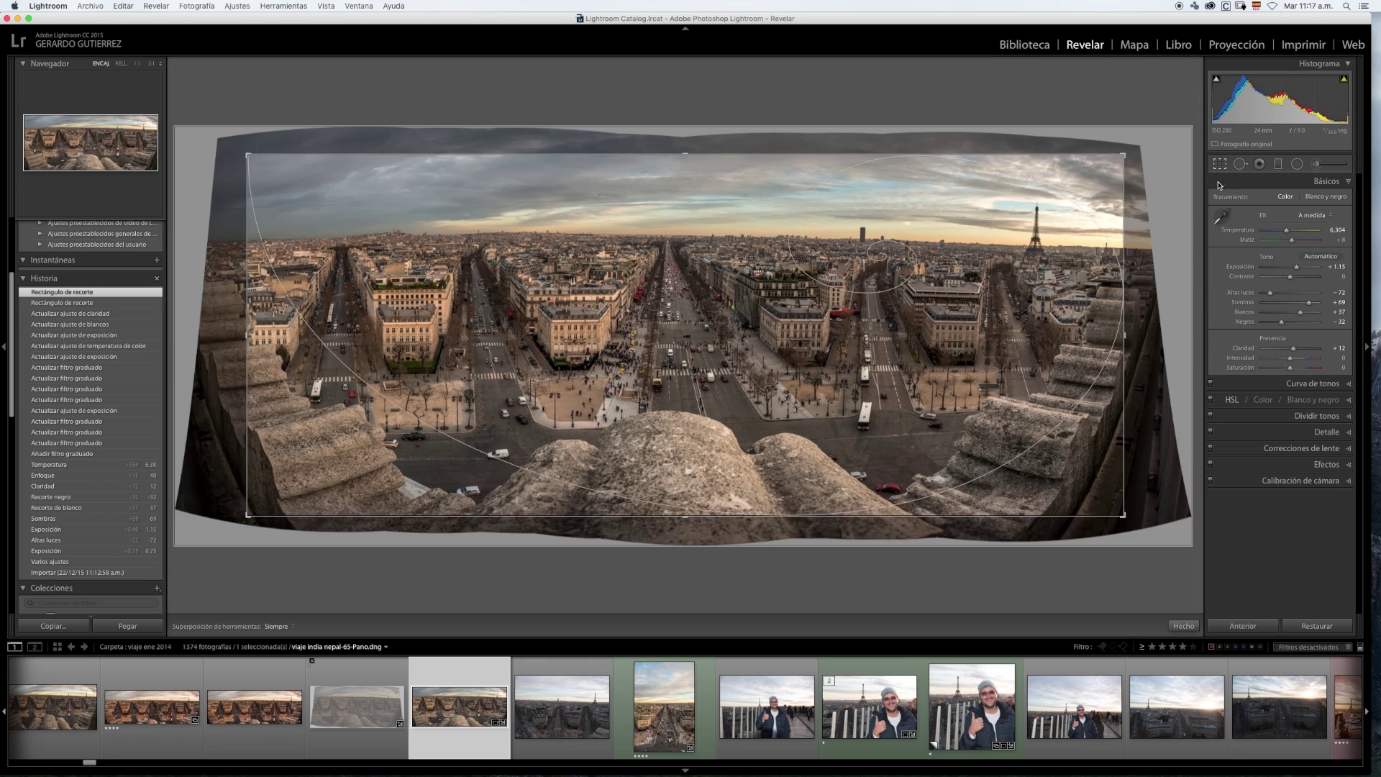
- Reset the crop to restore the full panorama
click(1220, 164)
click(1303, 265)
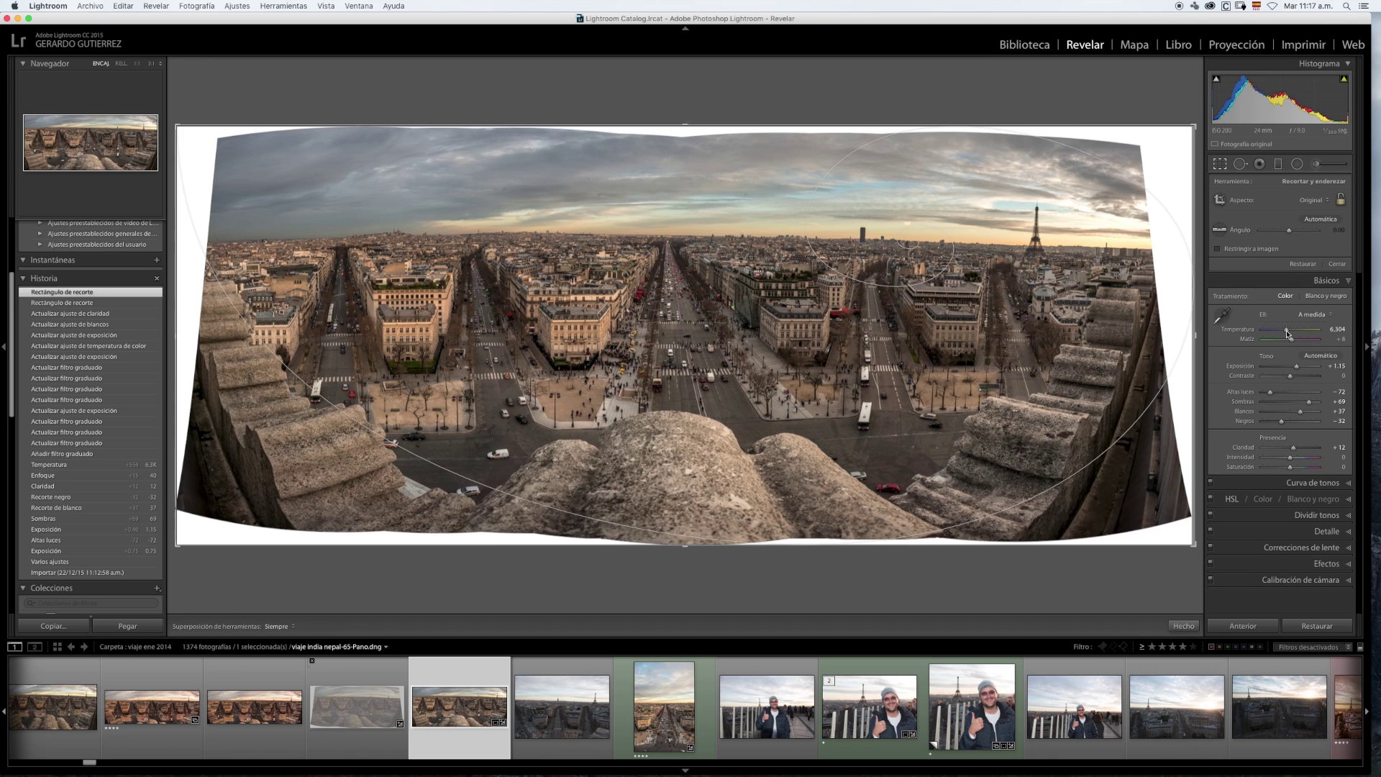
click(1222, 165)
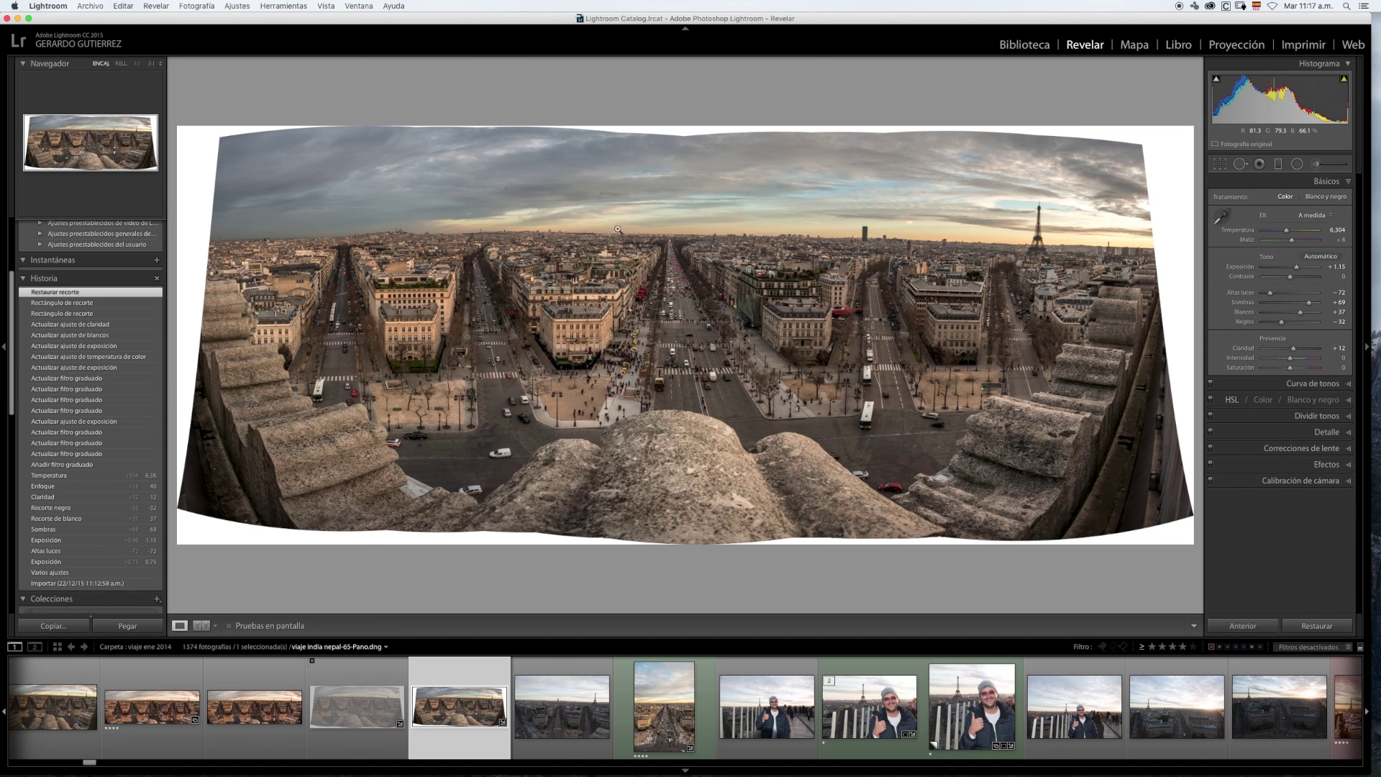
- Heal the two neighbouring dust spots in the clouds left of the panorama's centre using Spot Removal with a reduced brush size
click(547, 234)
drag(553, 196, 654, 382)
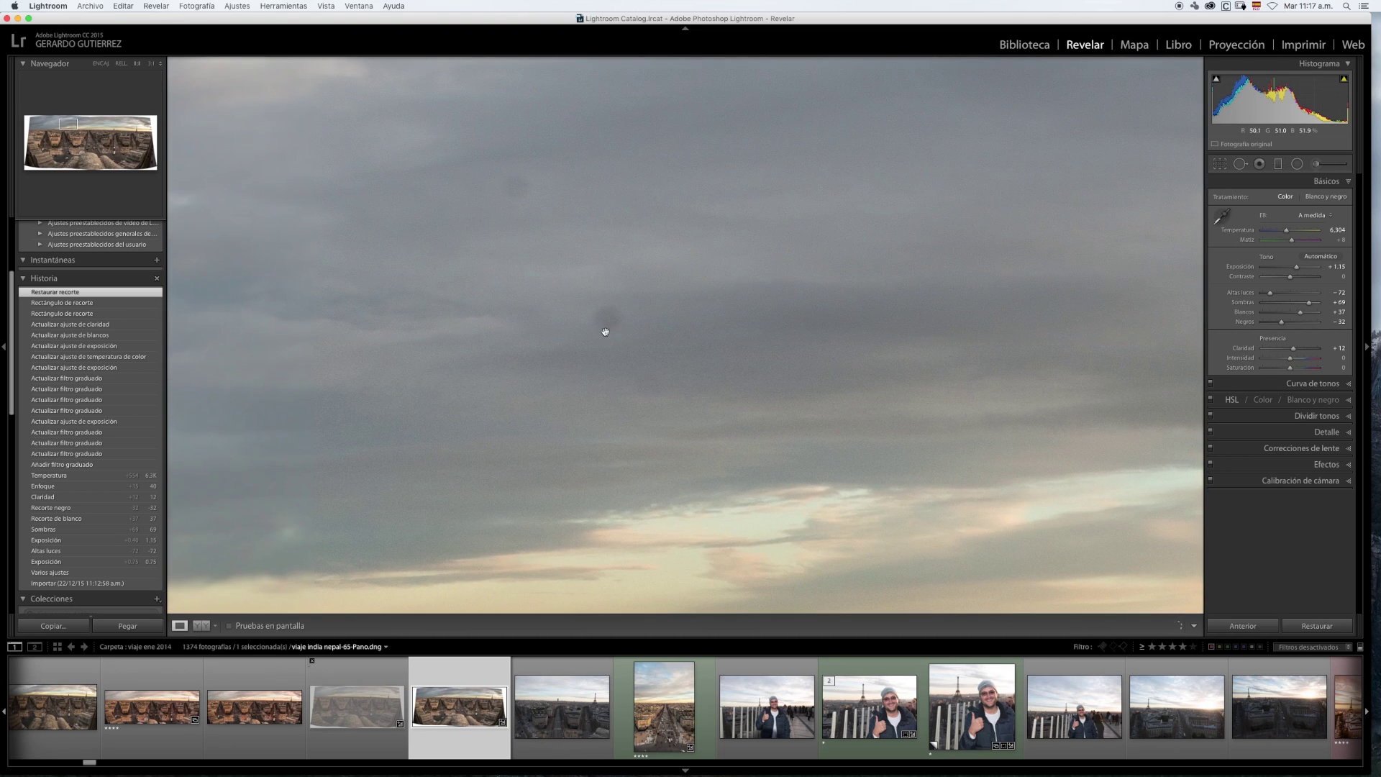
click(1240, 163)
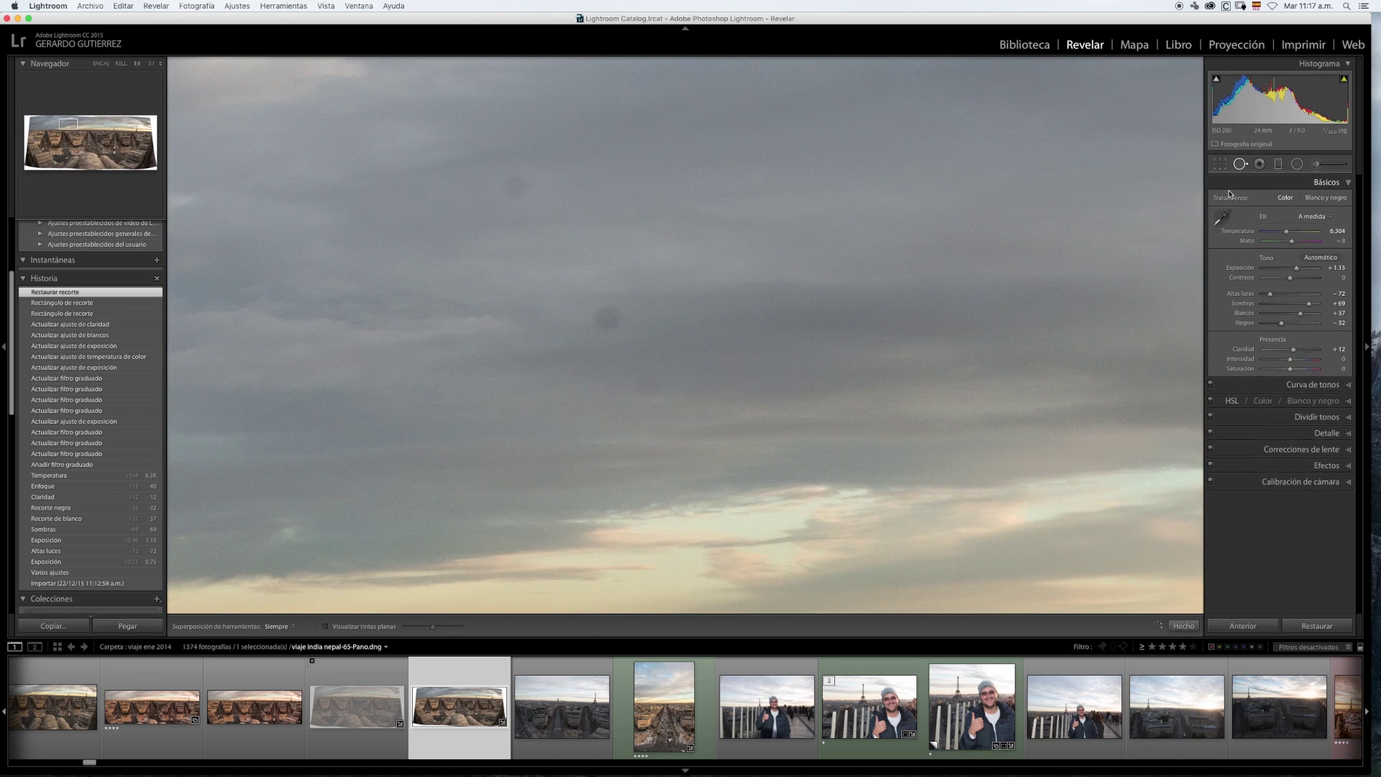
drag(1304, 198, 1285, 202)
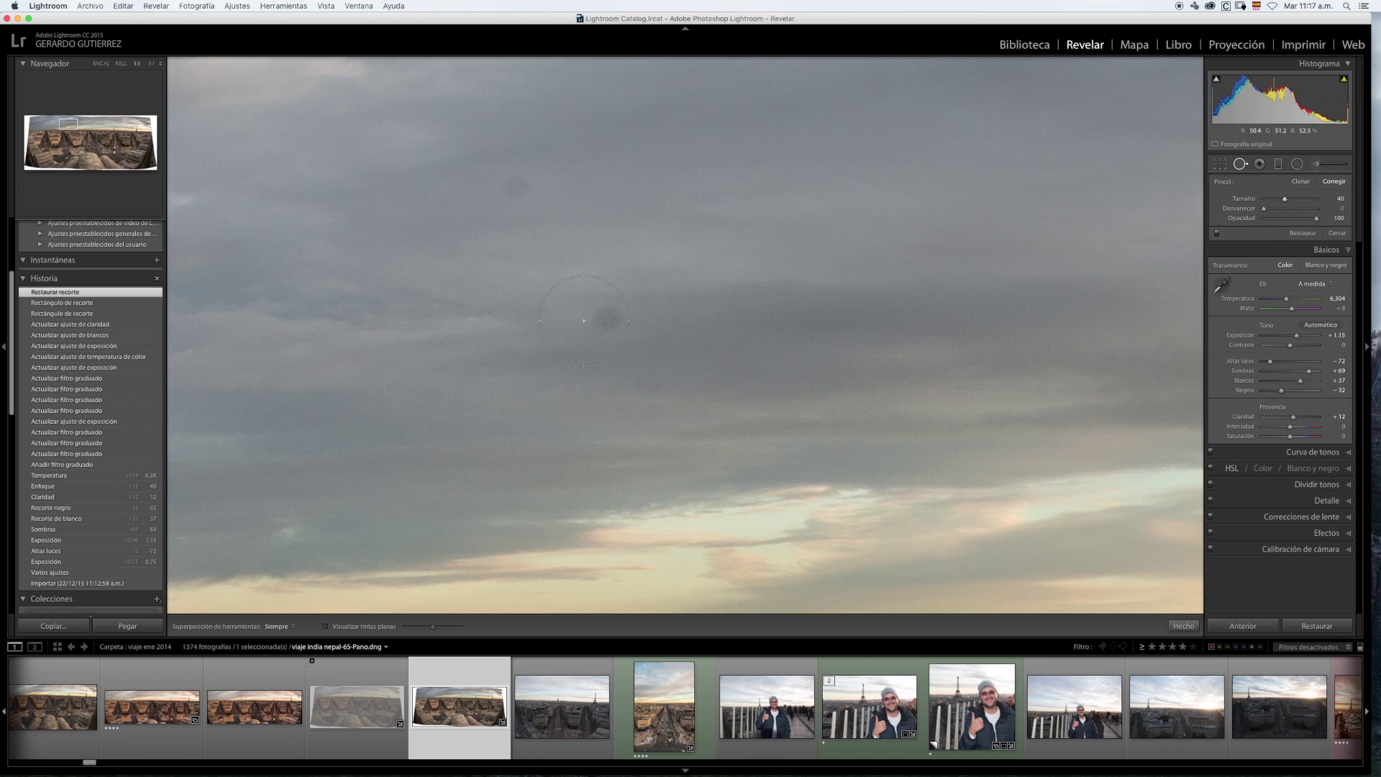
scroll(597, 317, down, 5)
drag(604, 317, 607, 317)
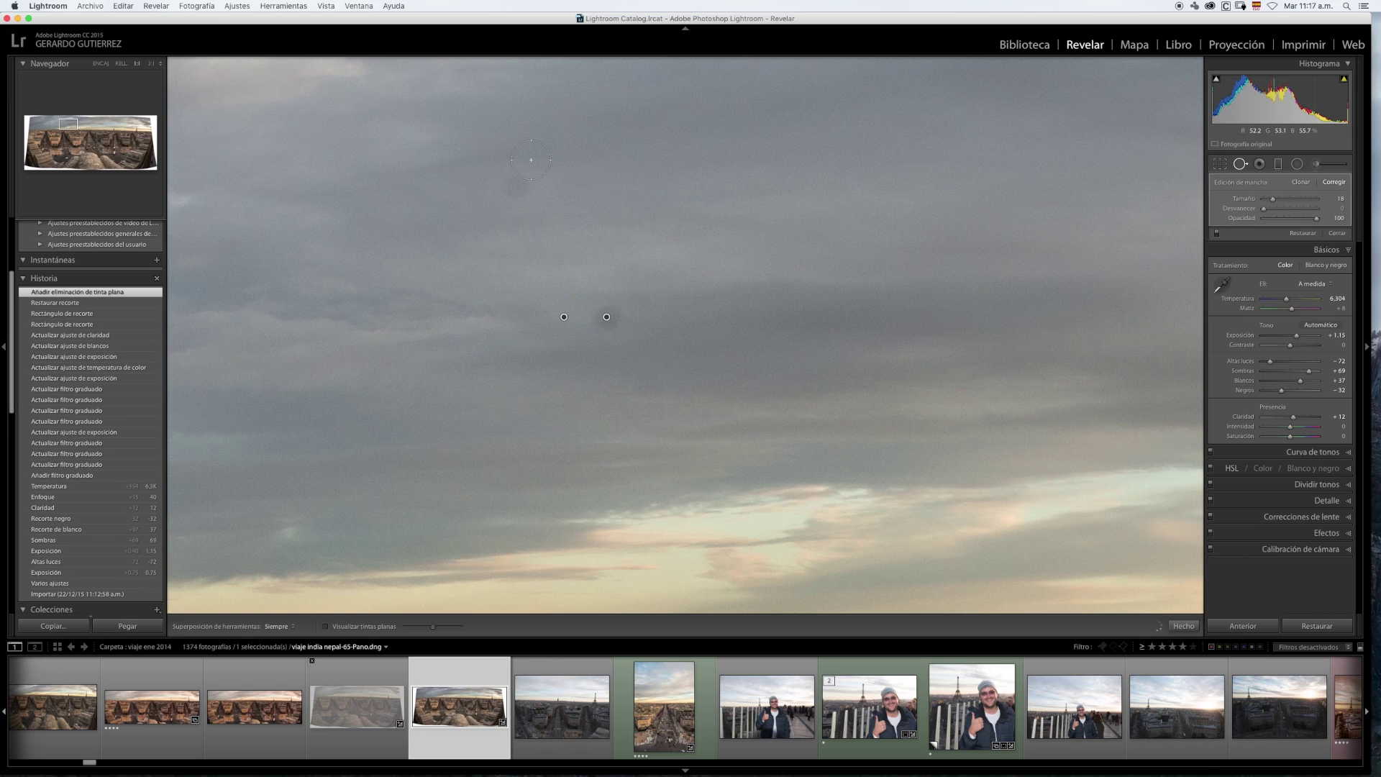
drag(518, 182, 517, 186)
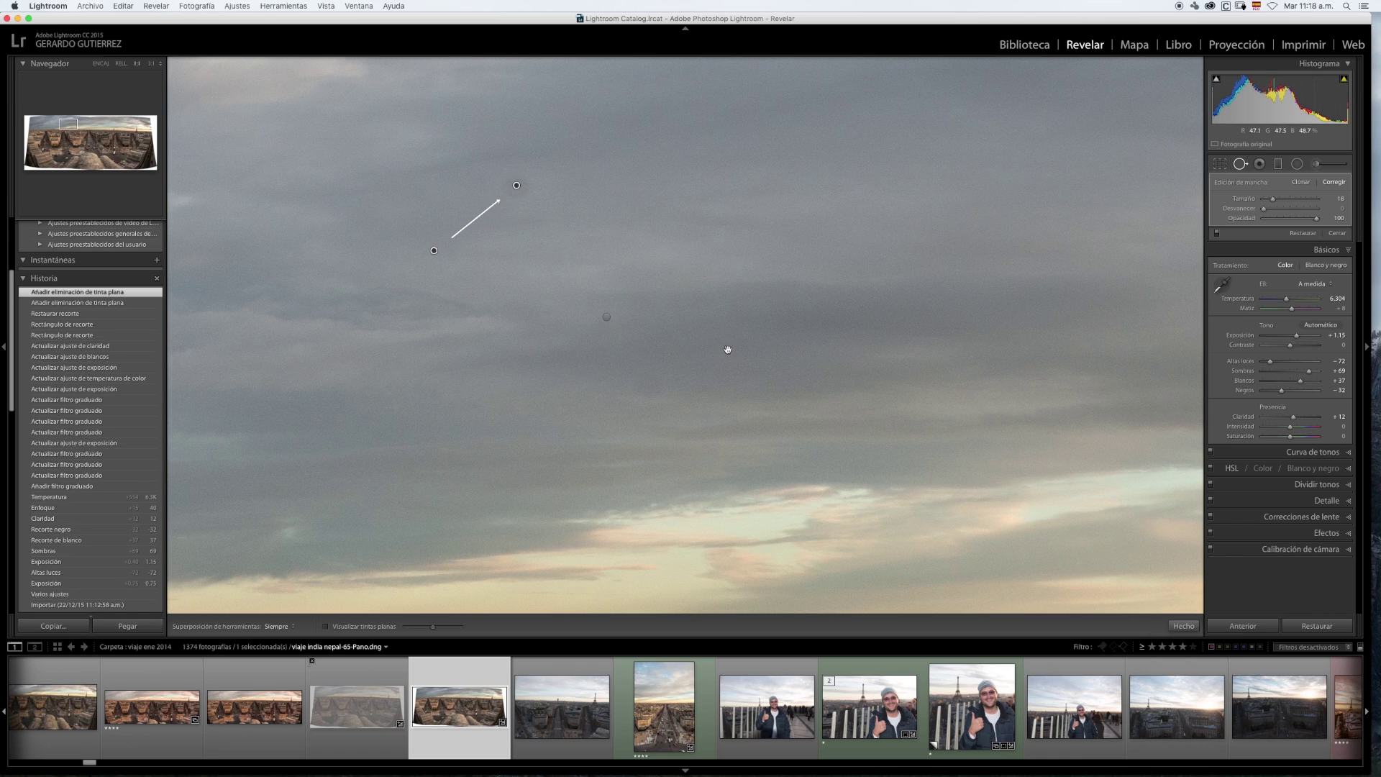
- Heal the two dust spots in the sky near the panorama's far left using the same Spot Removal brush
drag(679, 358, 1023, 348)
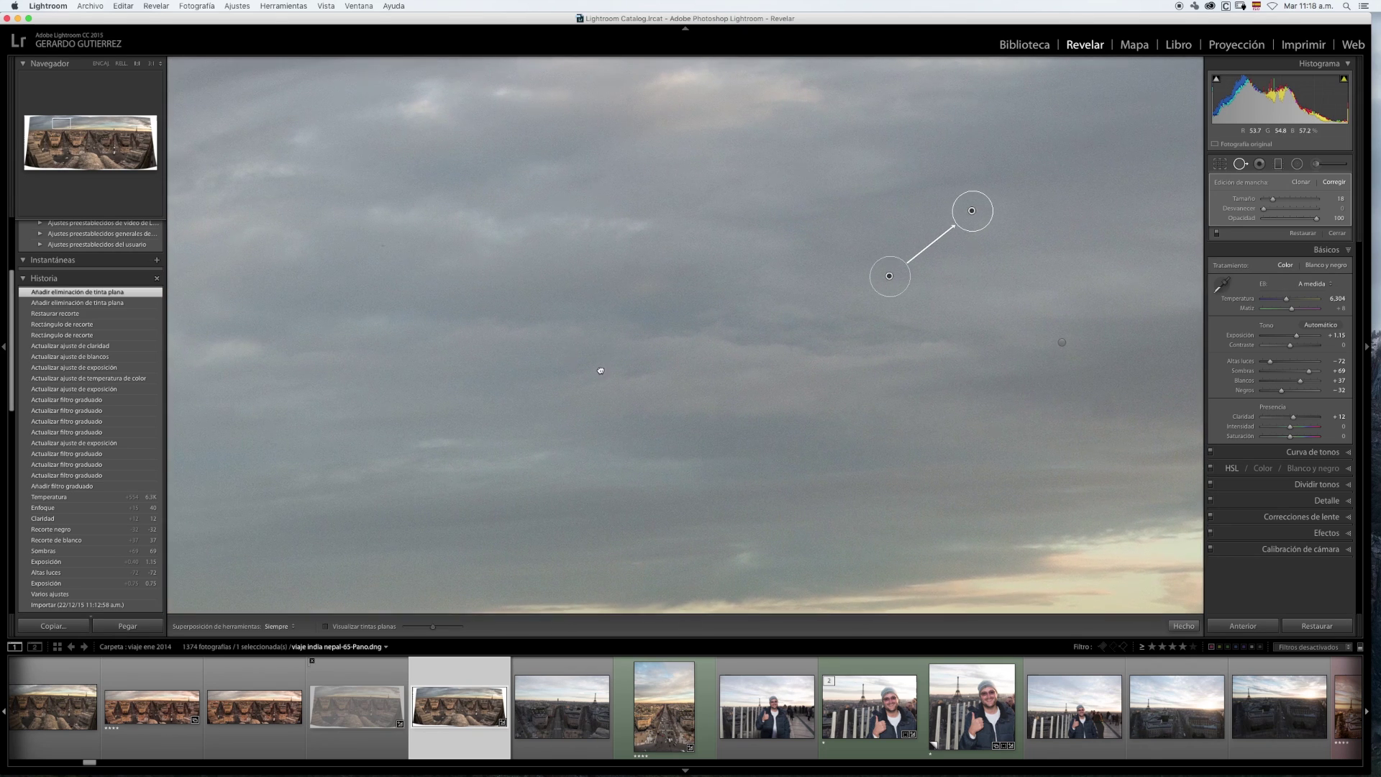
drag(602, 373, 1138, 343)
mouse_move(644, 348)
mouse_down()
mouse_move(1129, 365)
mouse_move(1160, 350)
mouse_up()
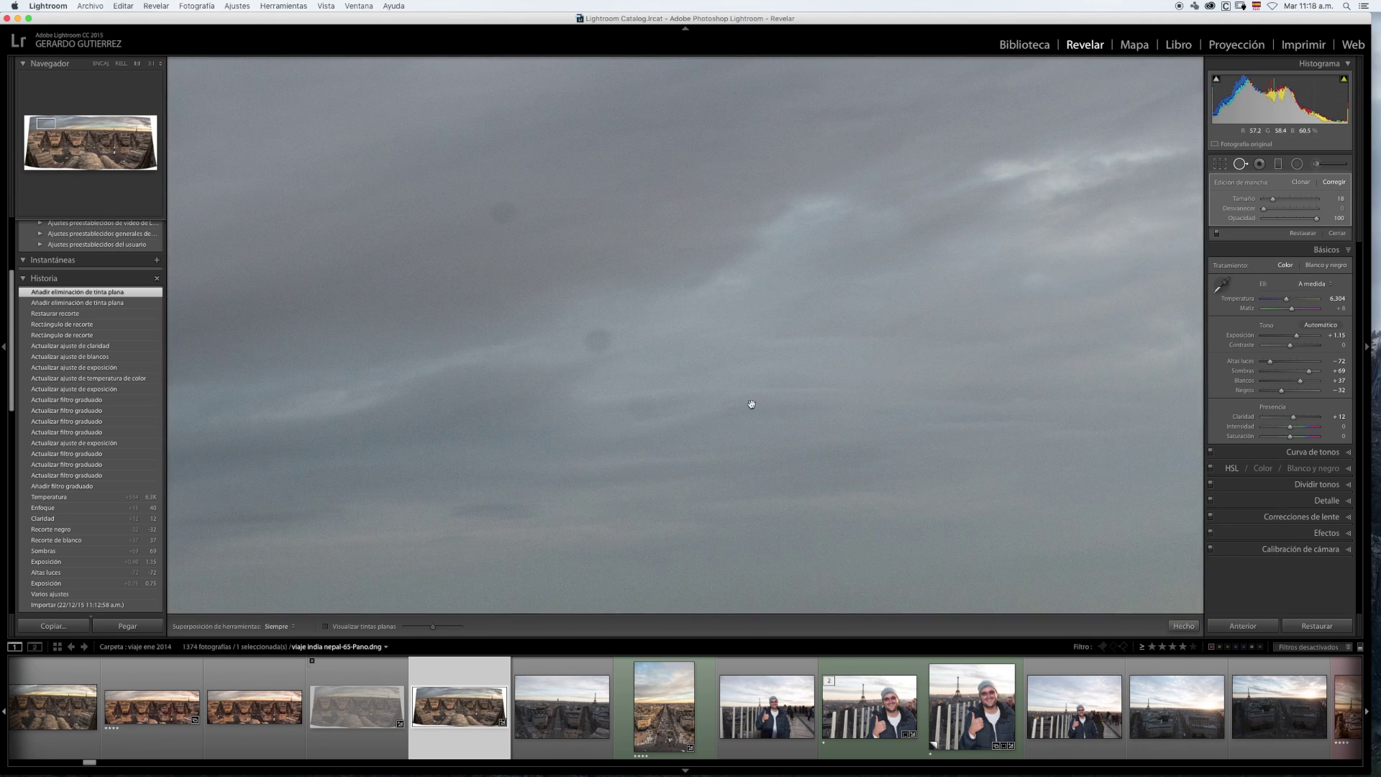
click(505, 216)
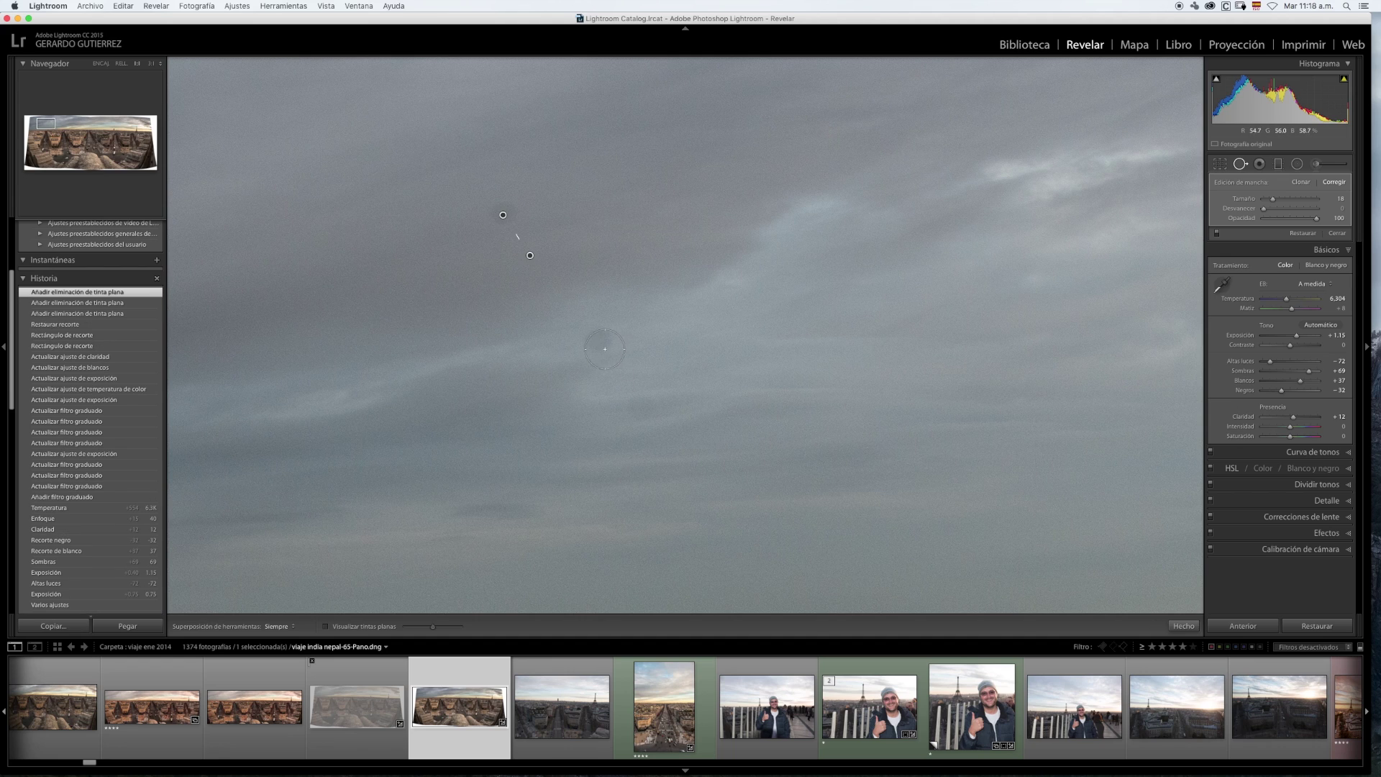
click(600, 342)
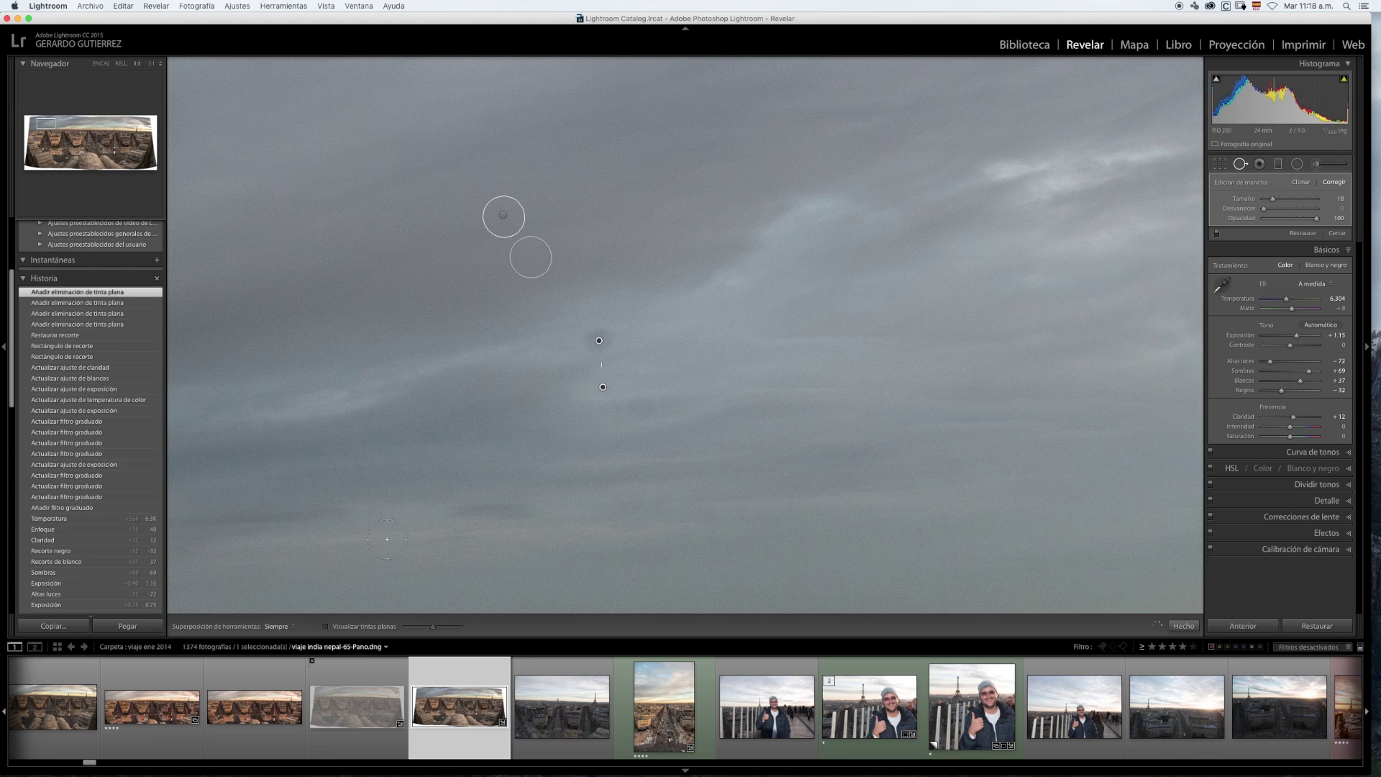
- Examine the whole sky for remaining dust spots using the spot visualization with a reduced threshold
click(101, 63)
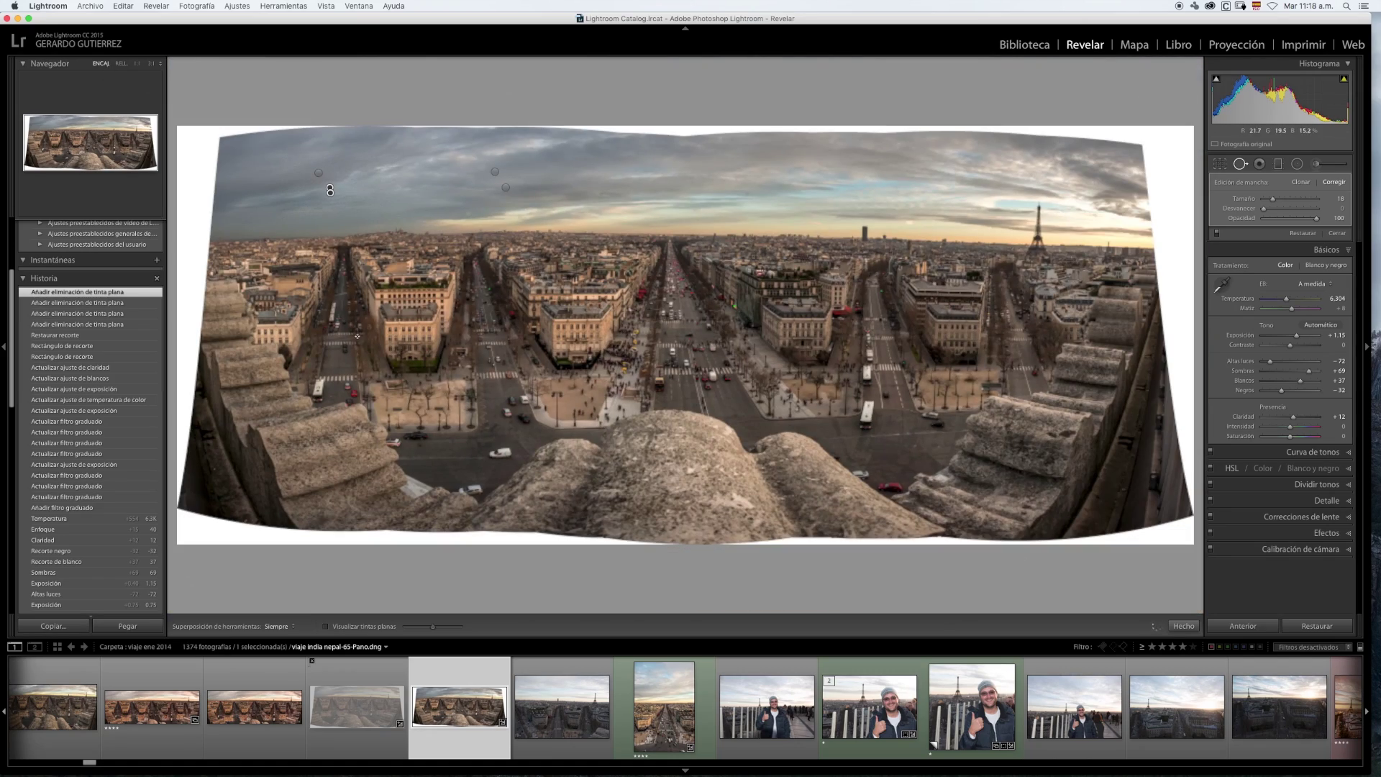
click(327, 626)
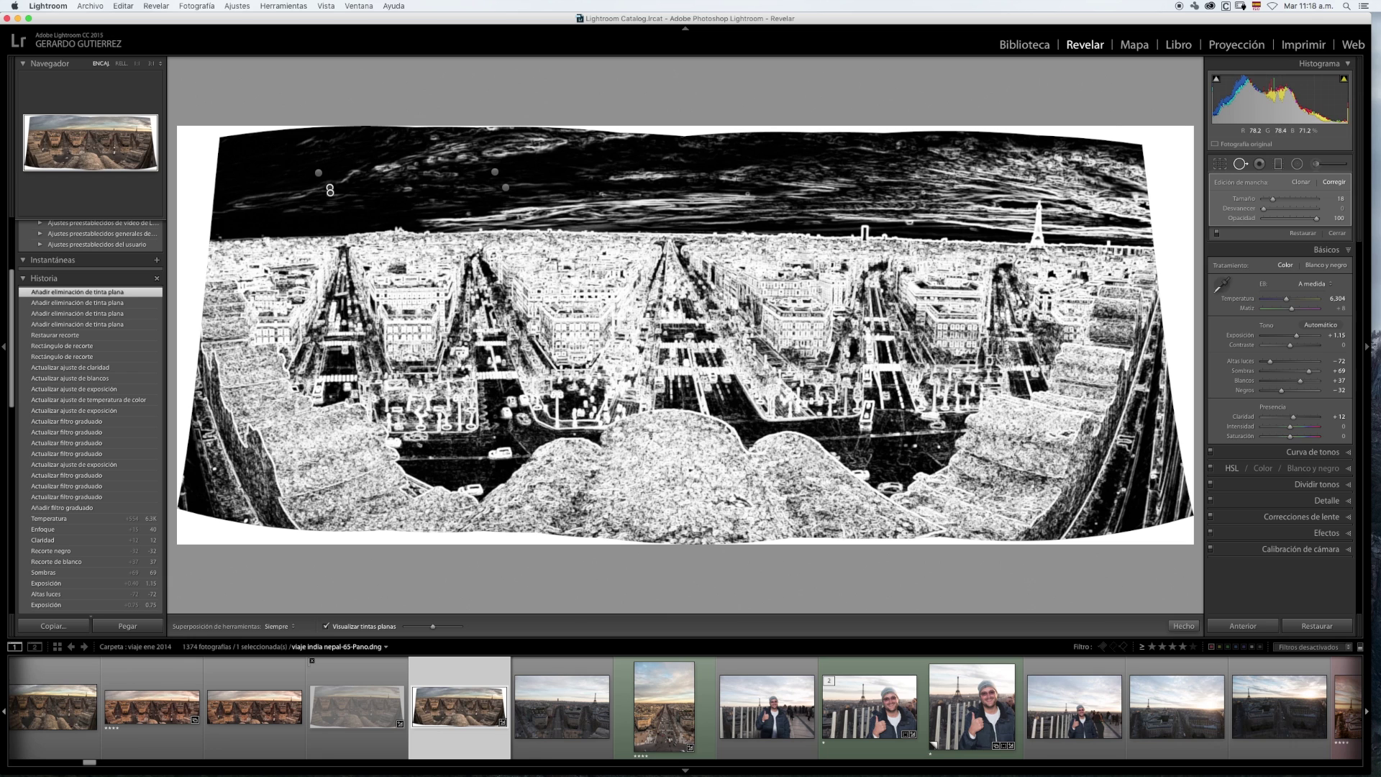
drag(421, 629, 426, 628)
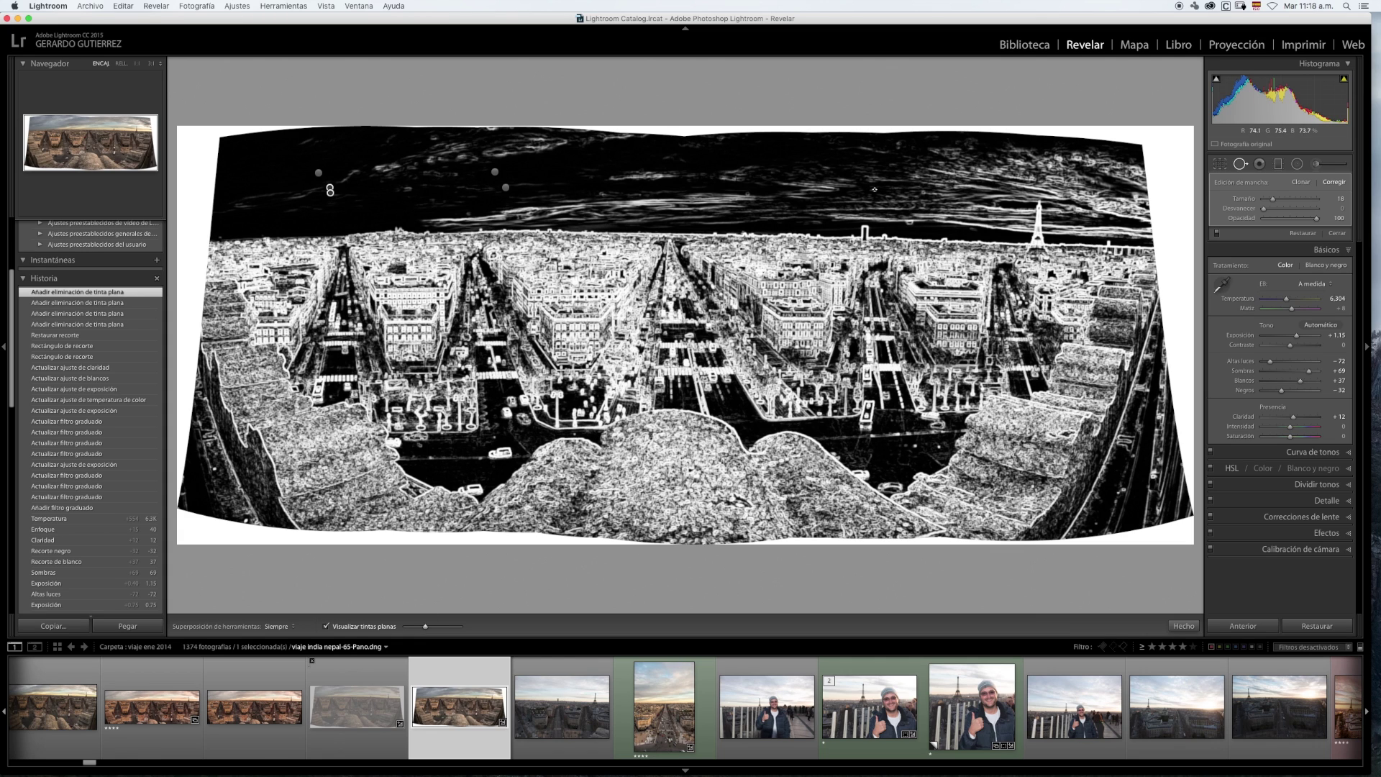
key(a)
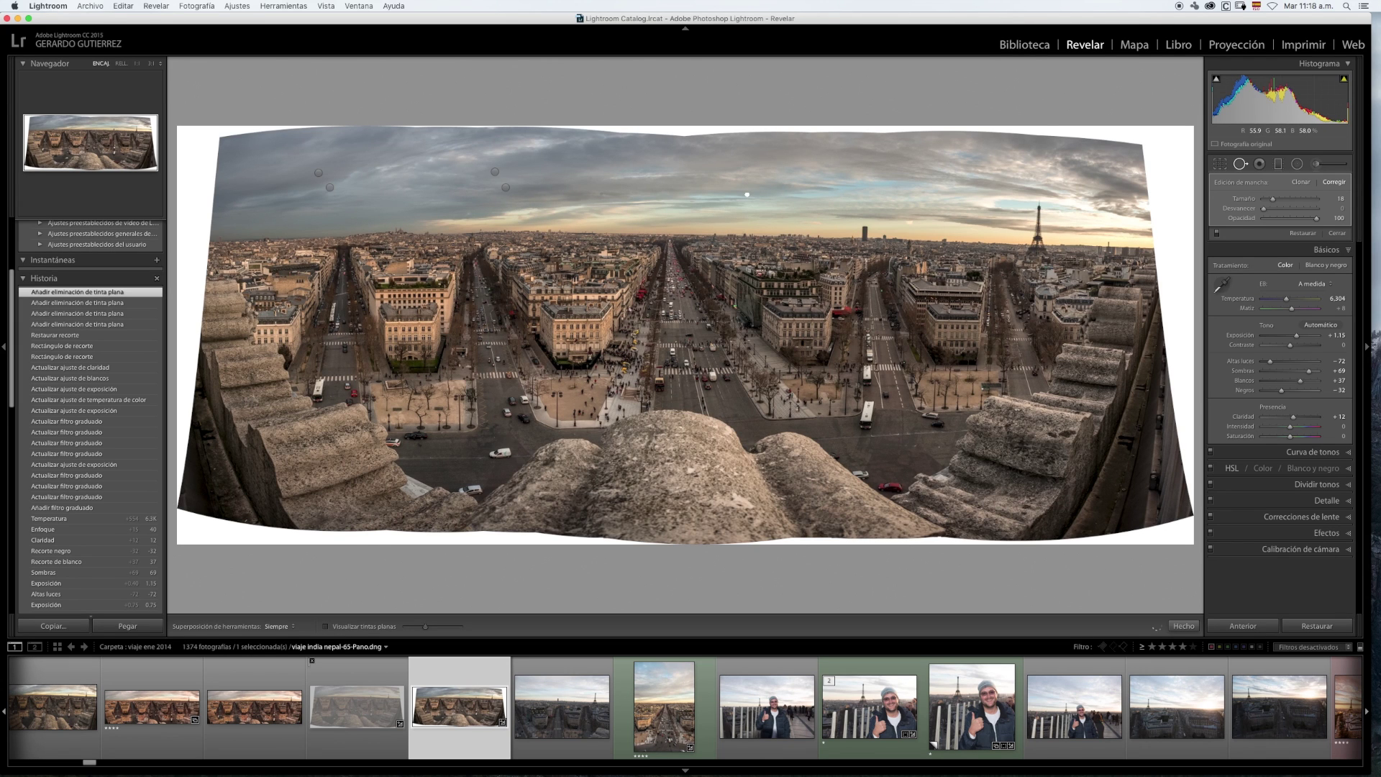
- Heal the three remaining dust spots, one in the sky right of centre and two left of centre, and finish spot removal
click(747, 194)
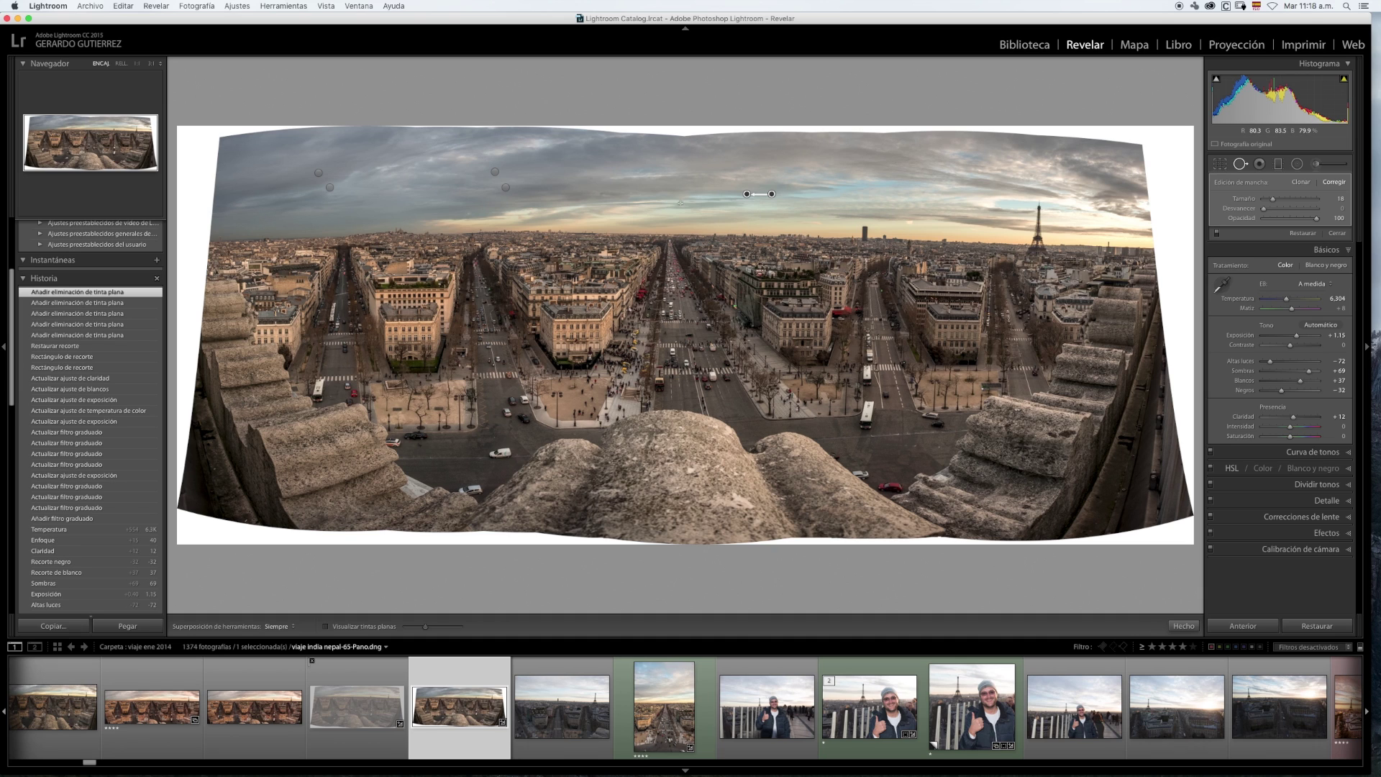
click(591, 177)
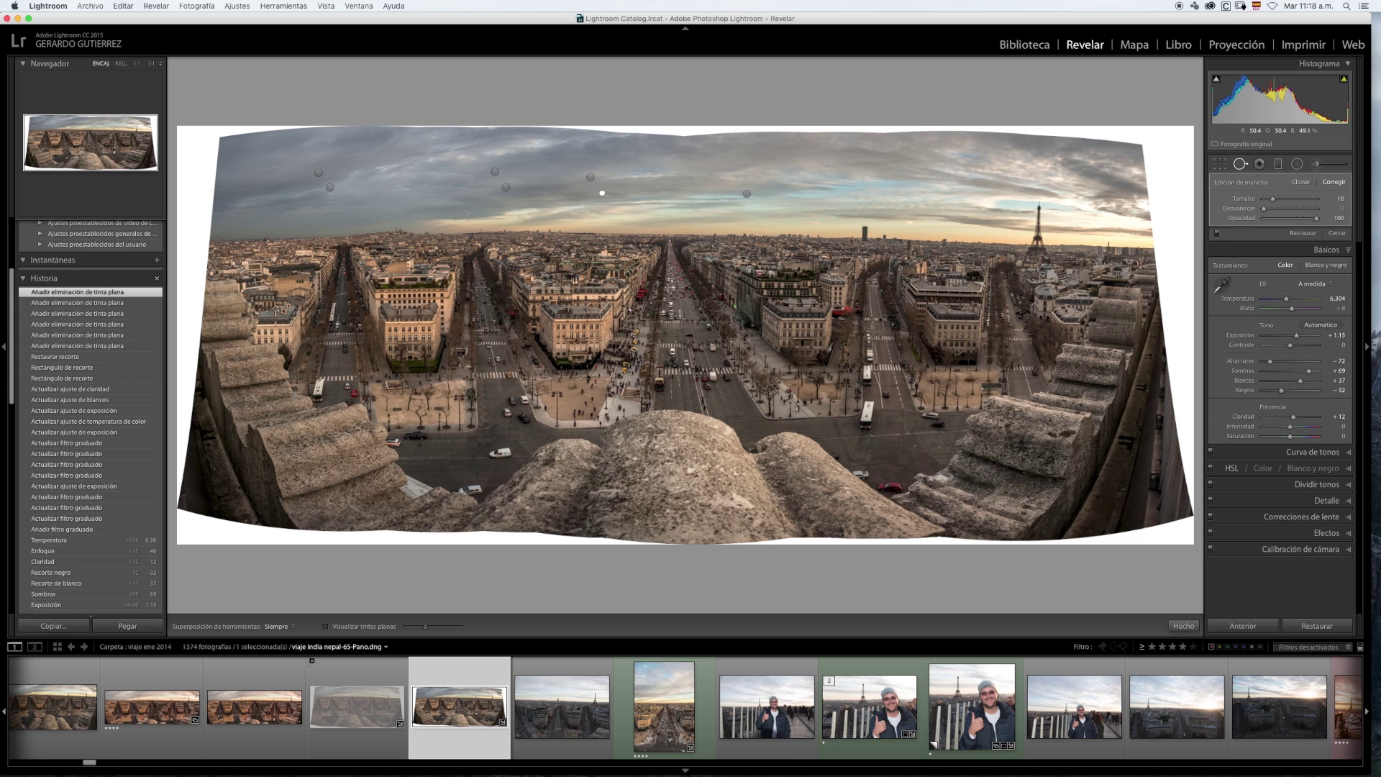
click(602, 193)
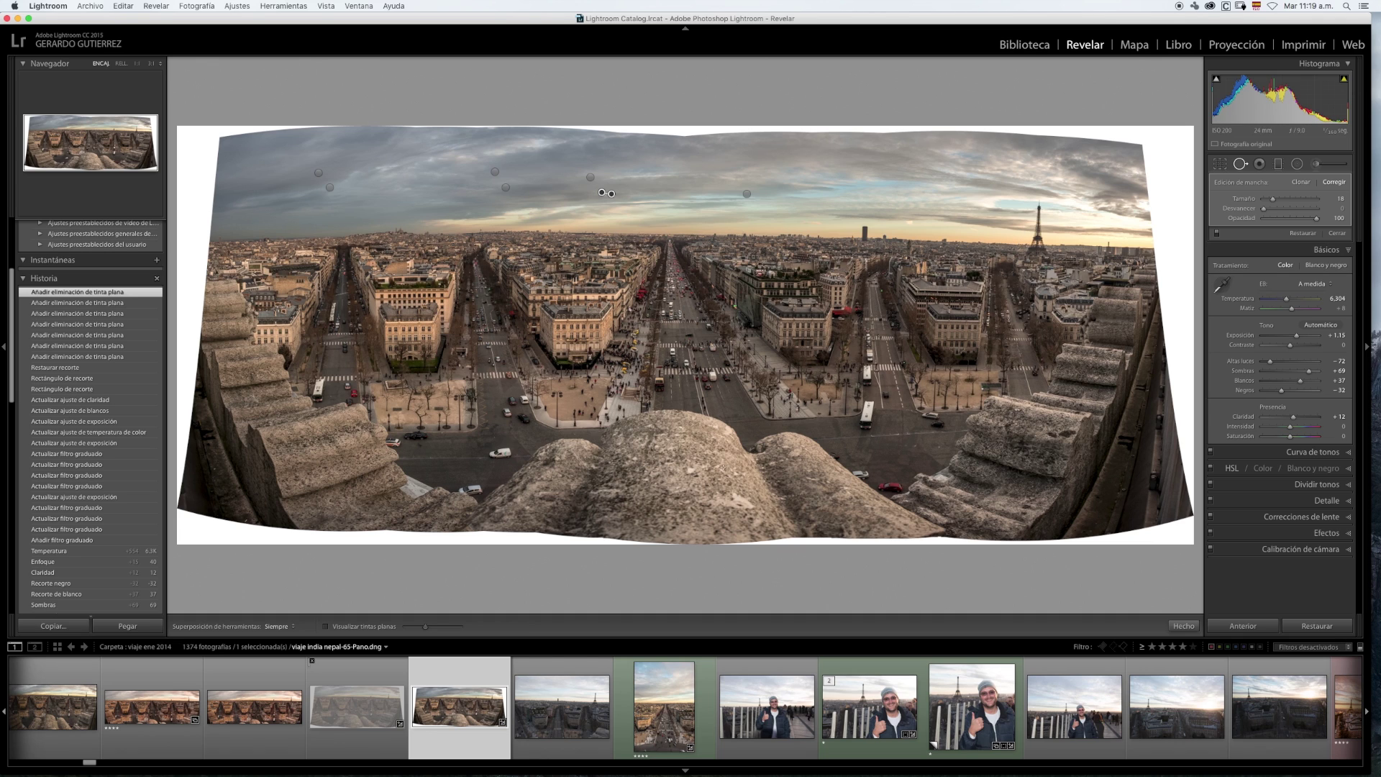
click(1240, 164)
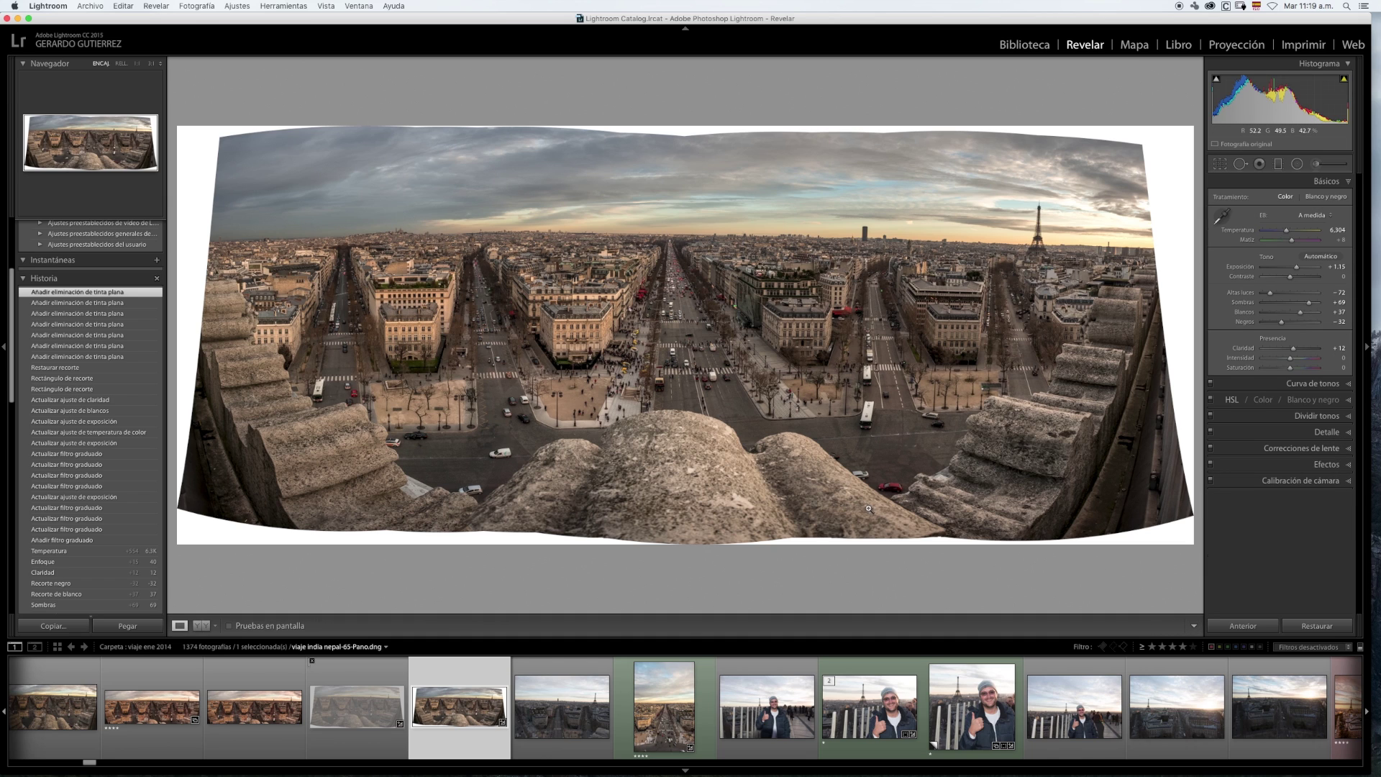
- Open the developed panorama in Adobe Photoshop CC 2015 and save it as viaje india nepal-65-Pano-Editar.psd
right_click(462, 706)
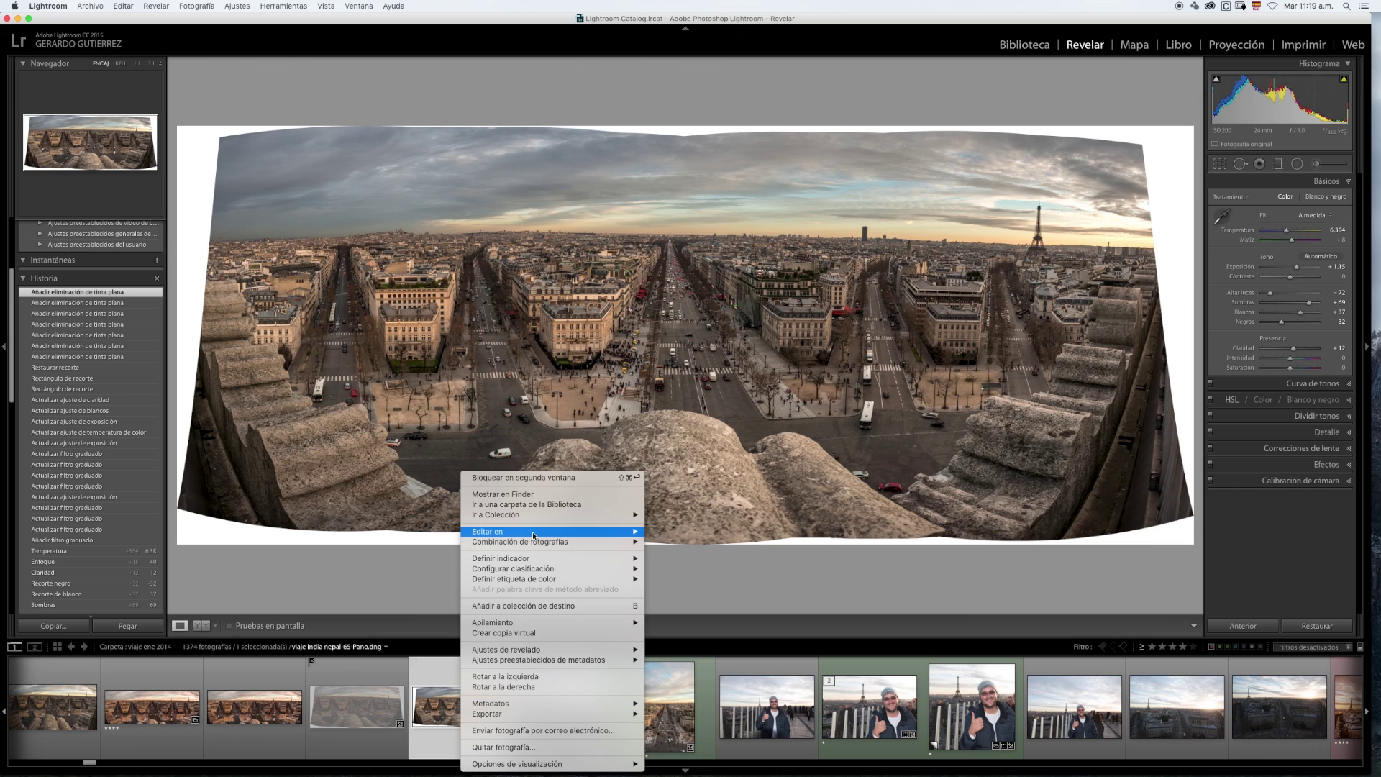
mouse_move(534, 536)
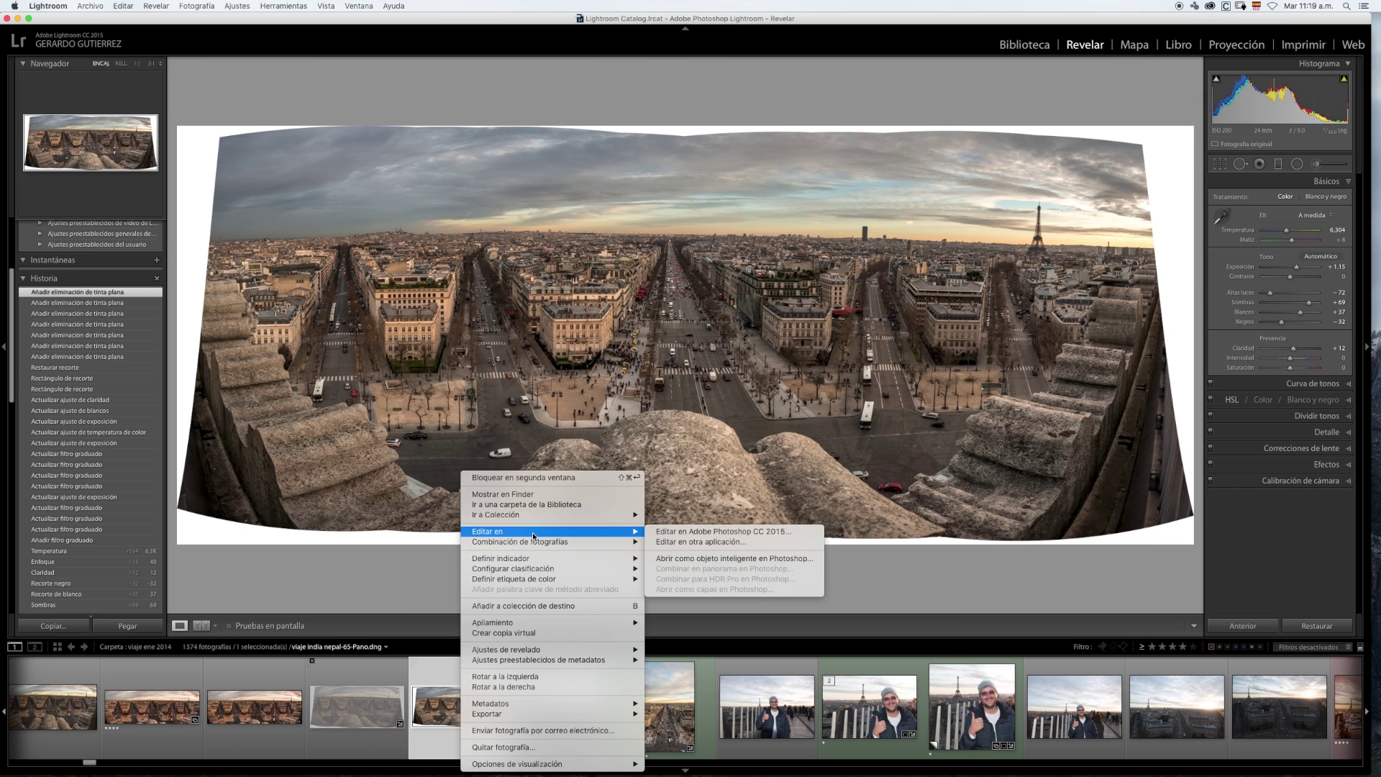
click(771, 532)
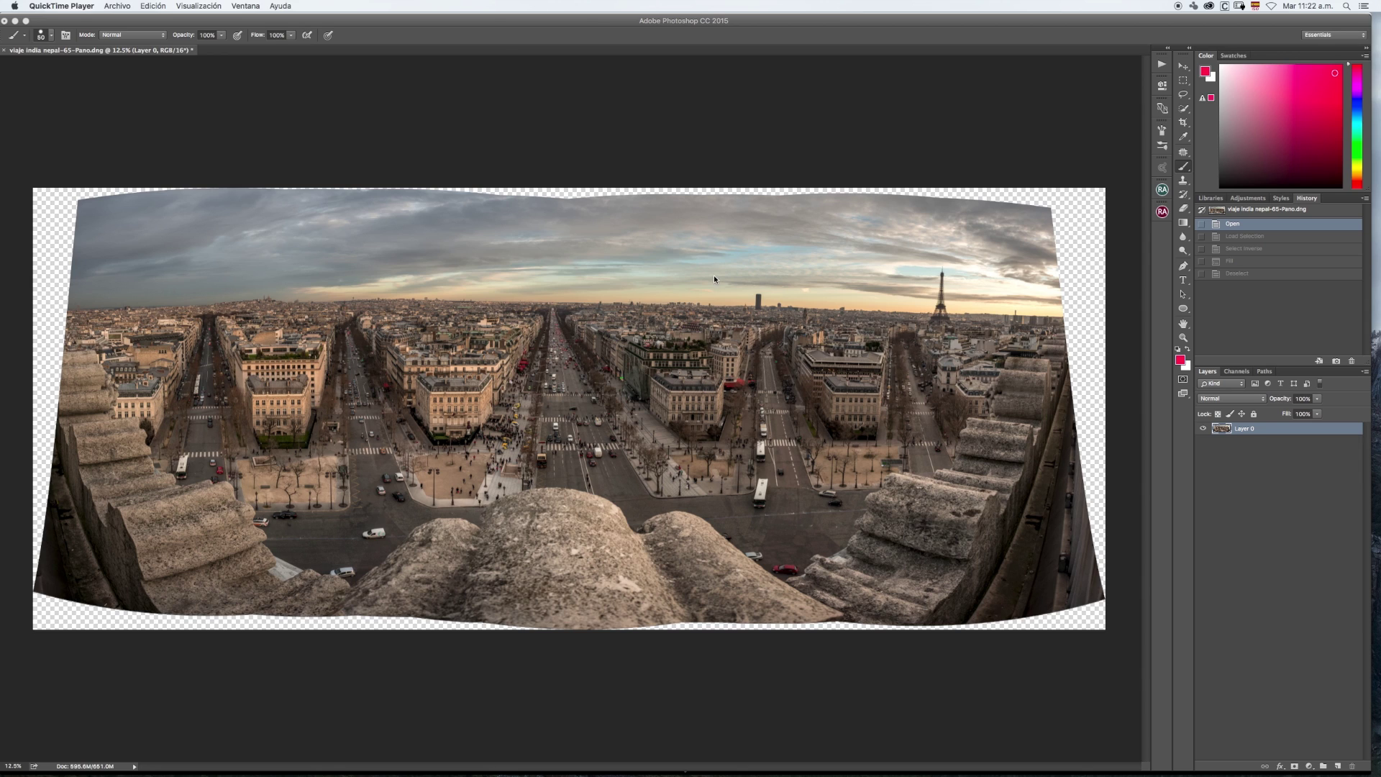
click(772, 19)
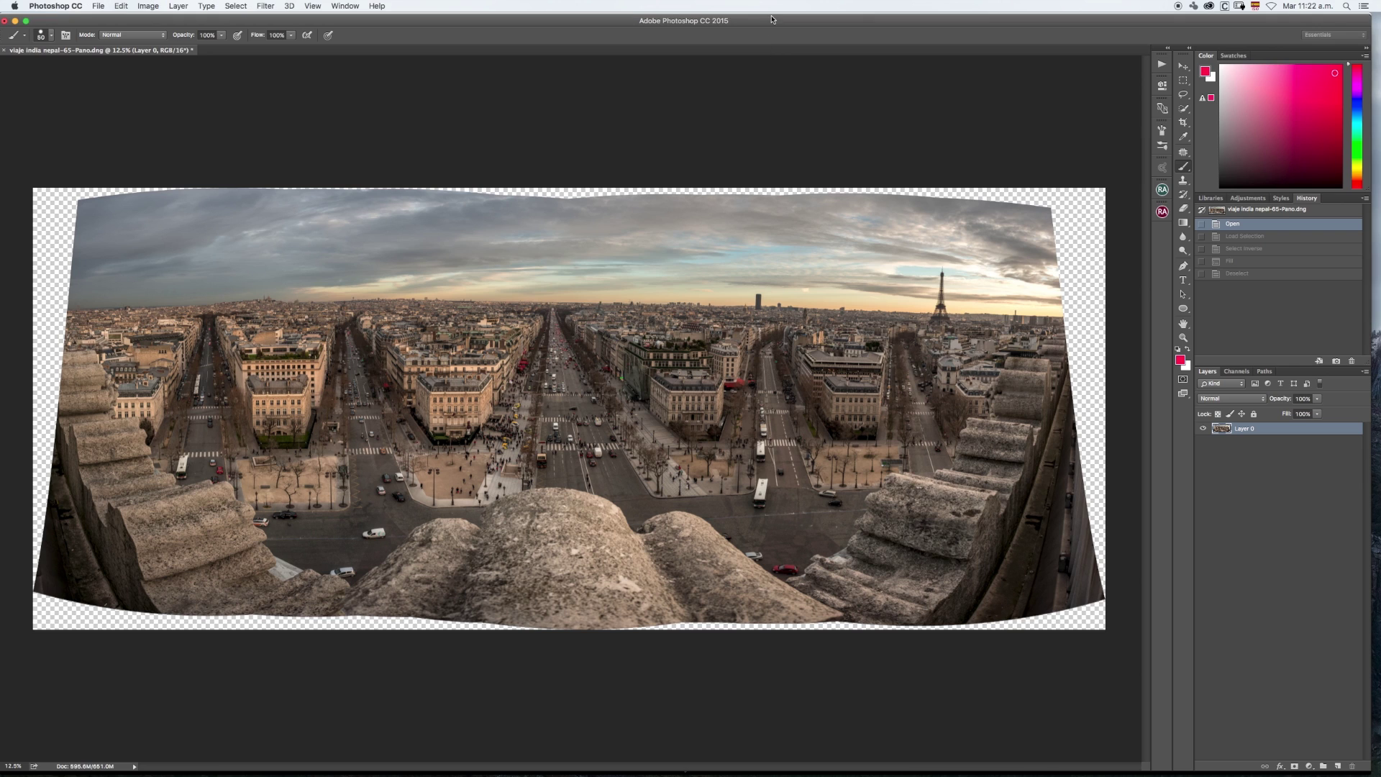
click(96, 6)
click(144, 107)
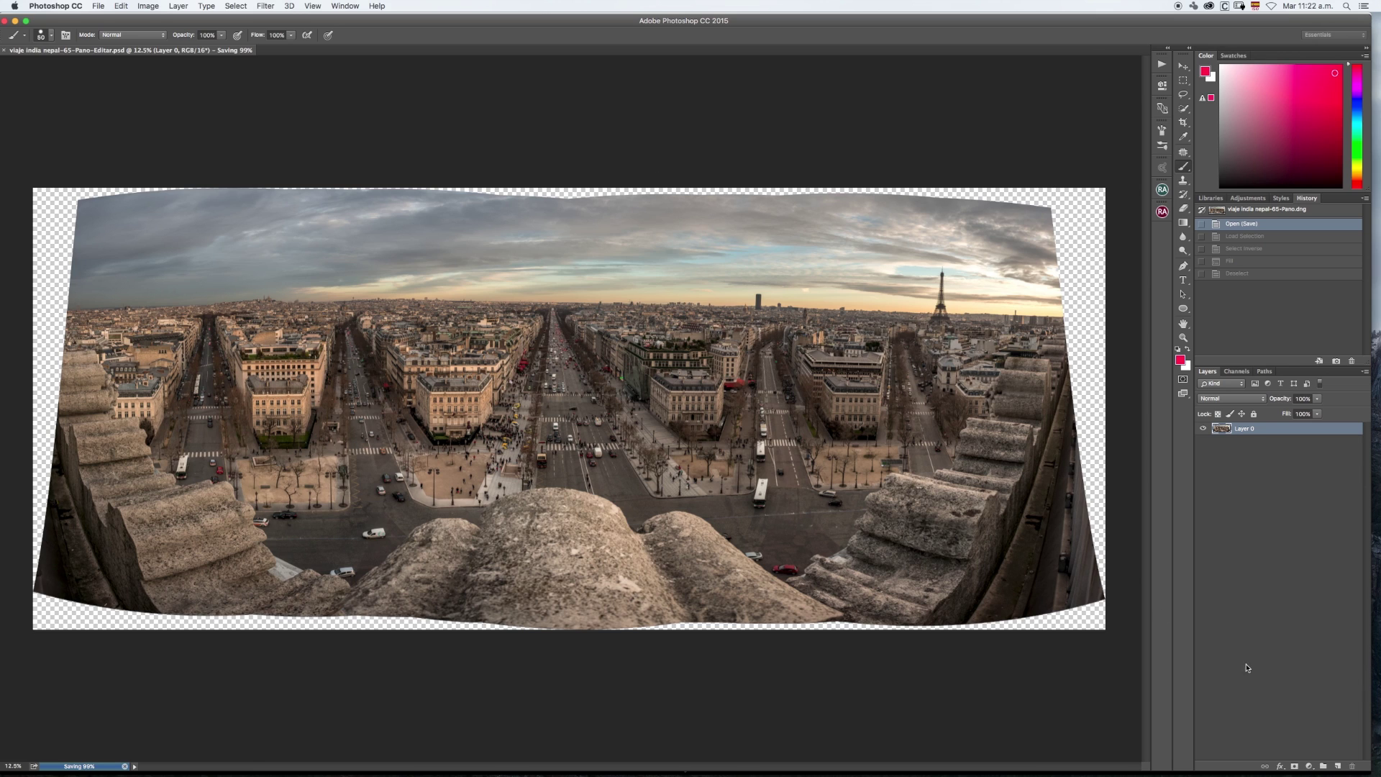
- Try filling the transparent gap along the sky's upper edge with Clone Stamp on a new layer, and delete that layer
click(1338, 766)
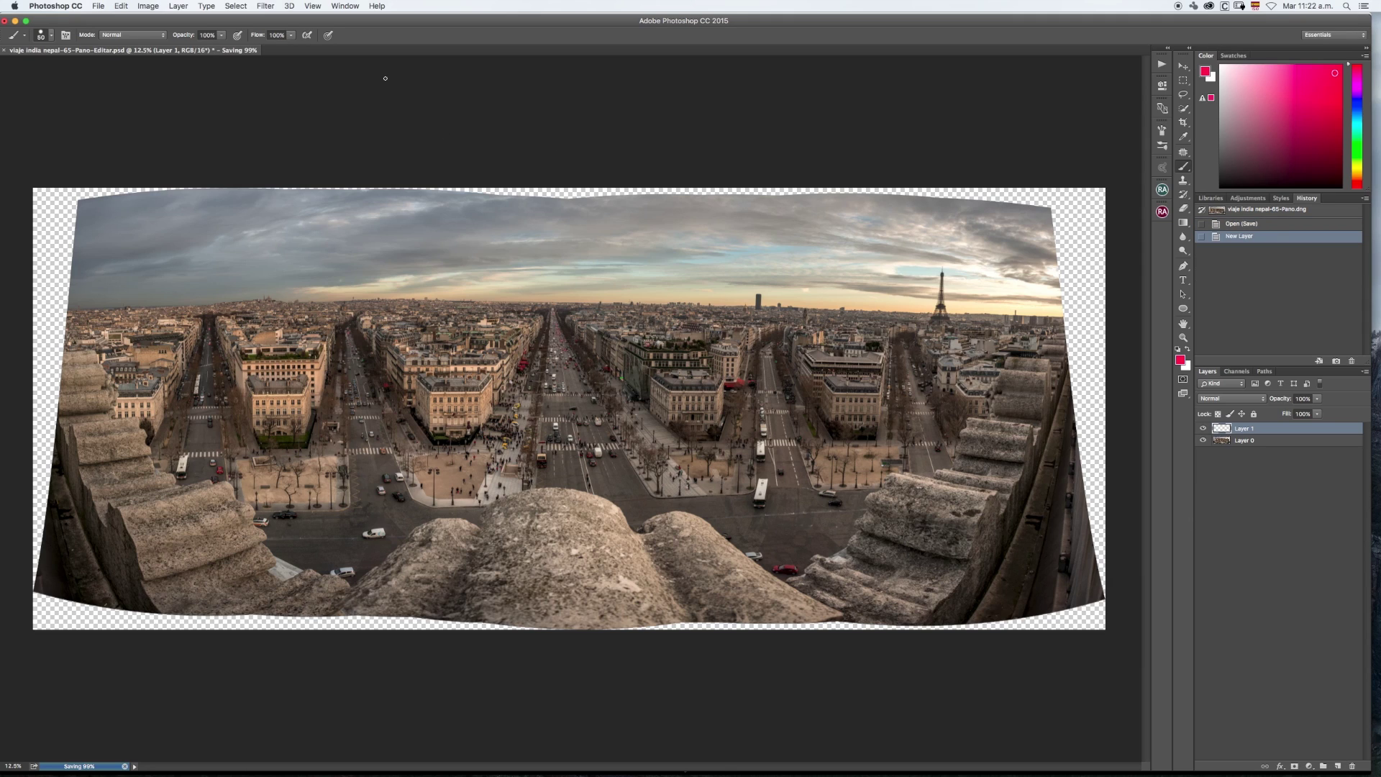
key(s)
drag(811, 204, 693, 190)
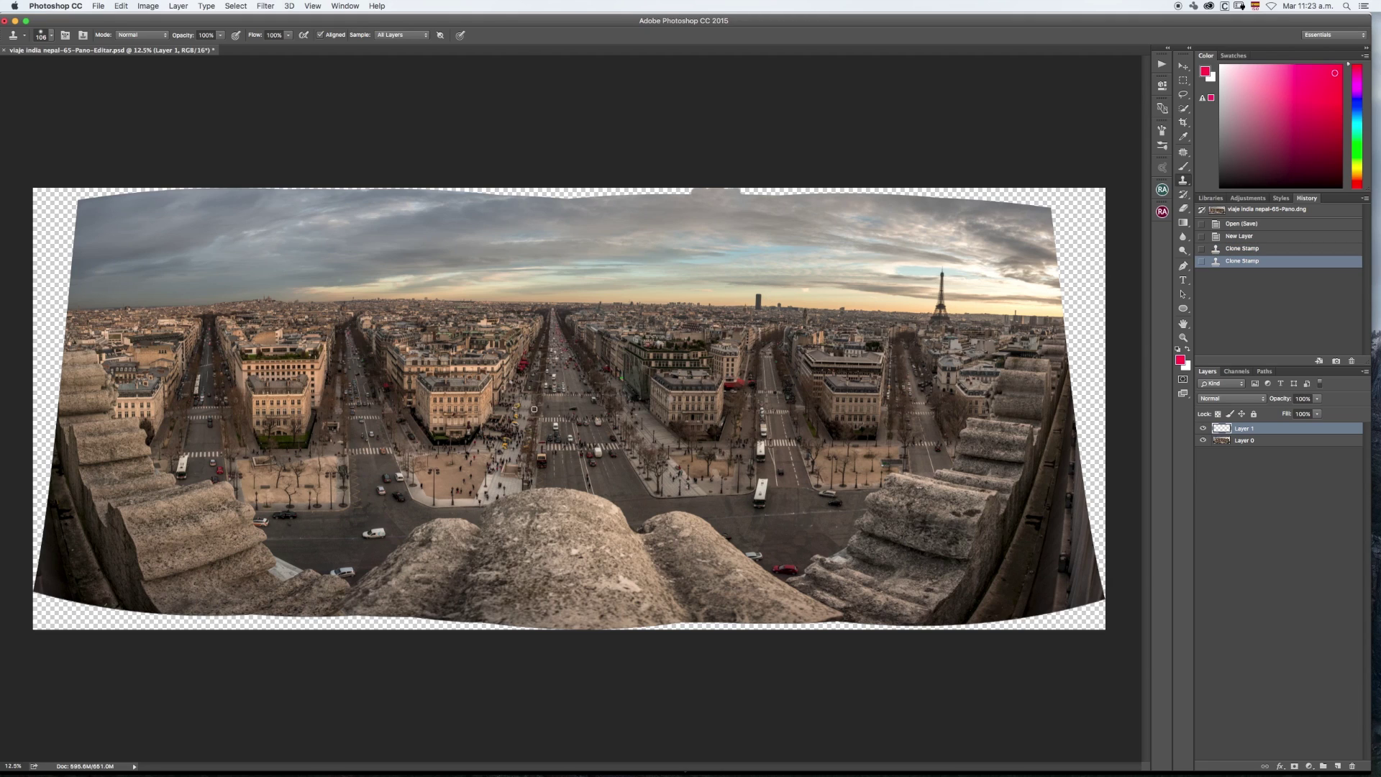
drag(1227, 432, 1352, 764)
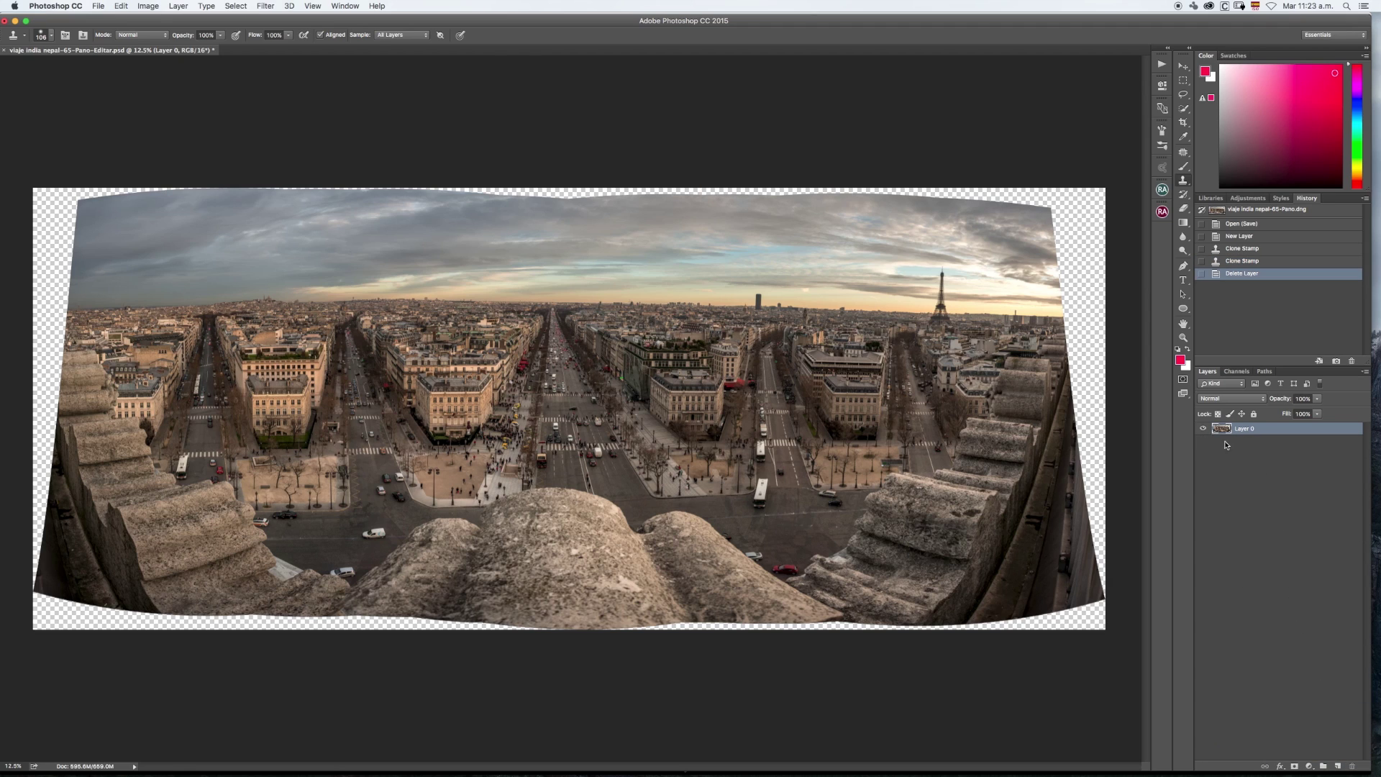
- Duplicate Layer 0
drag(1219, 430, 1337, 766)
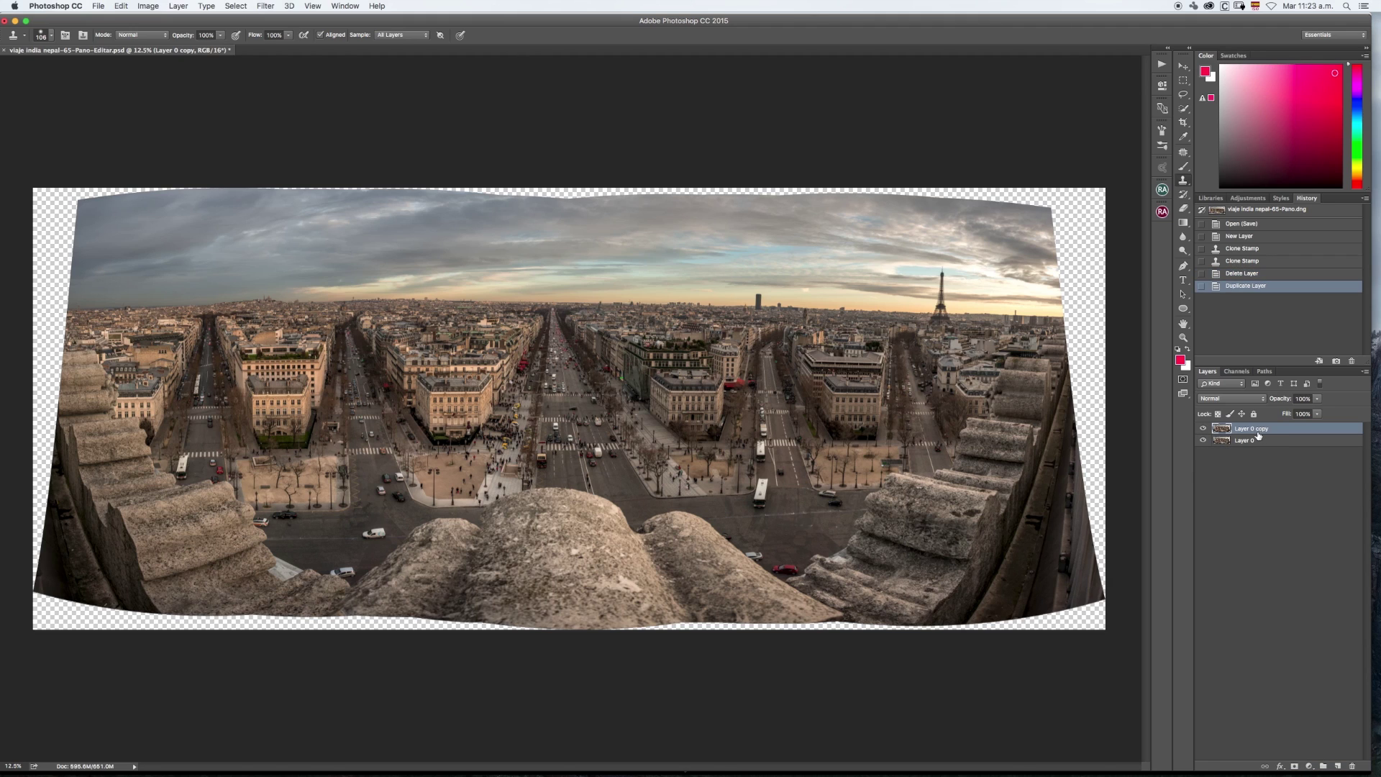
- Try filling the transparent borders of Layer 0 copy with a Content-Aware fill at 100% opacity in Normal mode, and deselect
super+click(1223, 430)
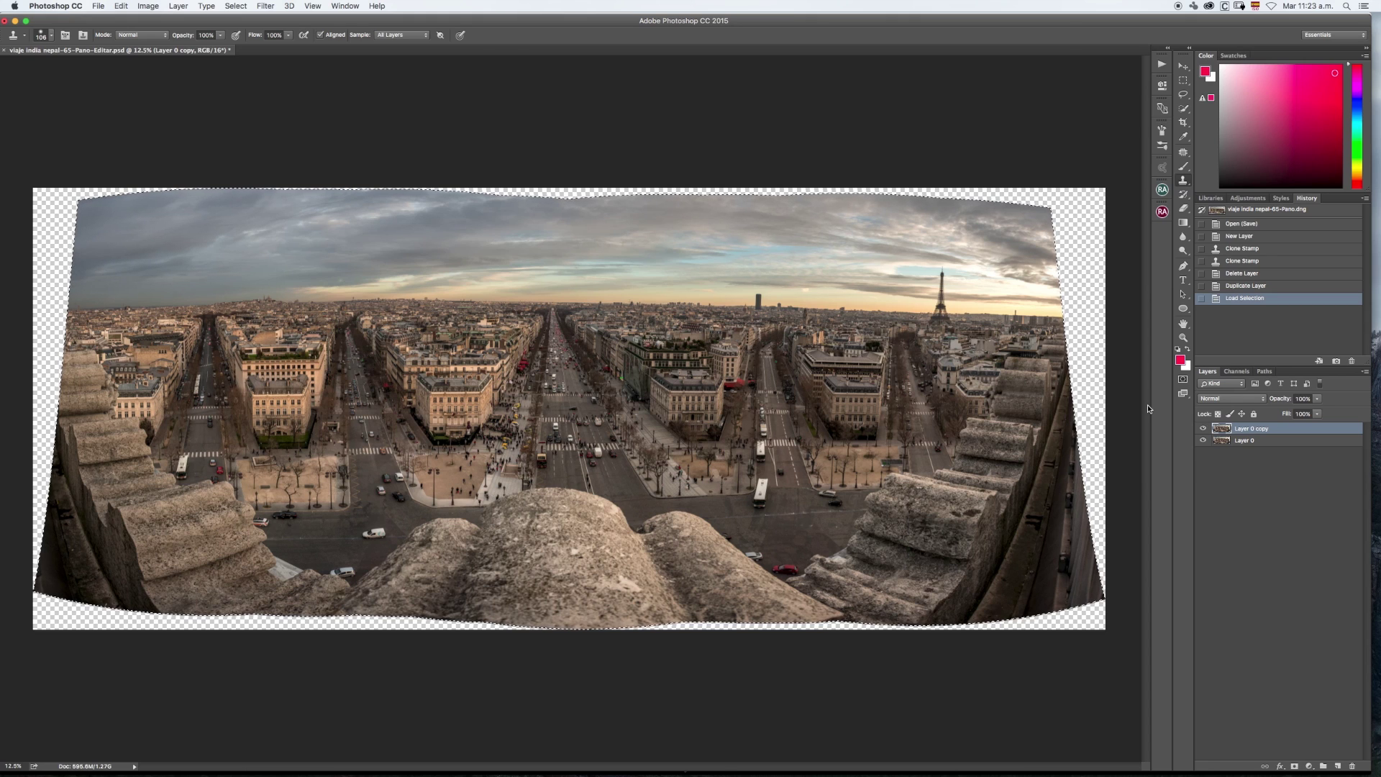
key(super+shift+i)
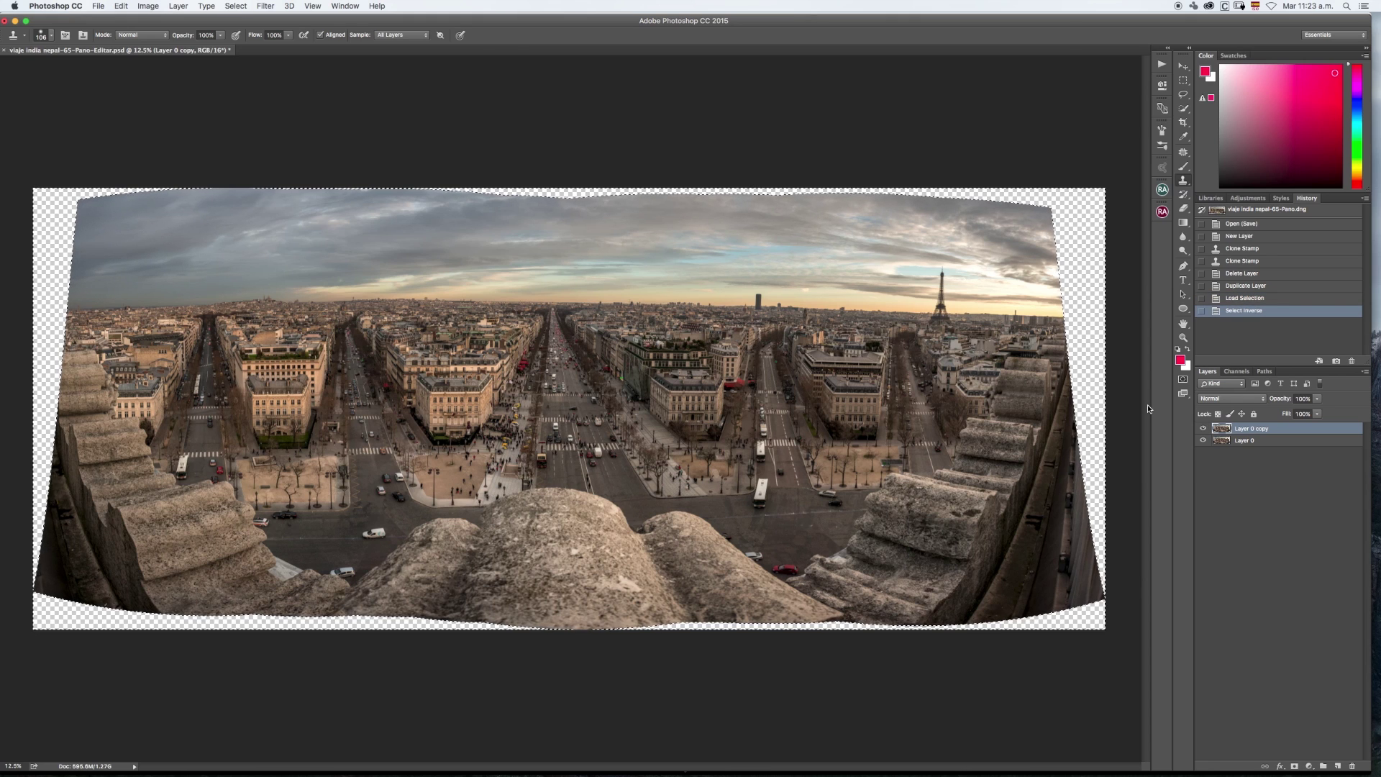
key(shift+BackSpace)
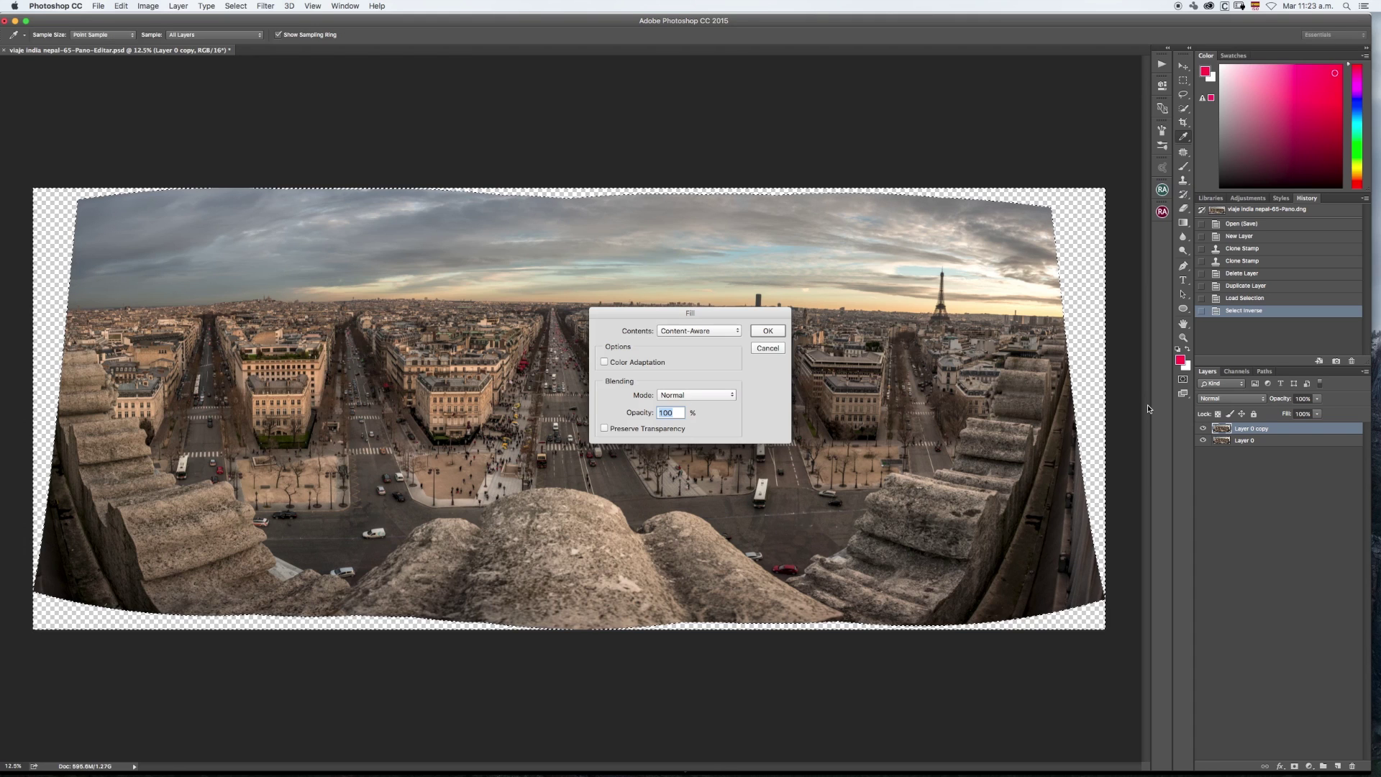
drag(740, 313, 947, 108)
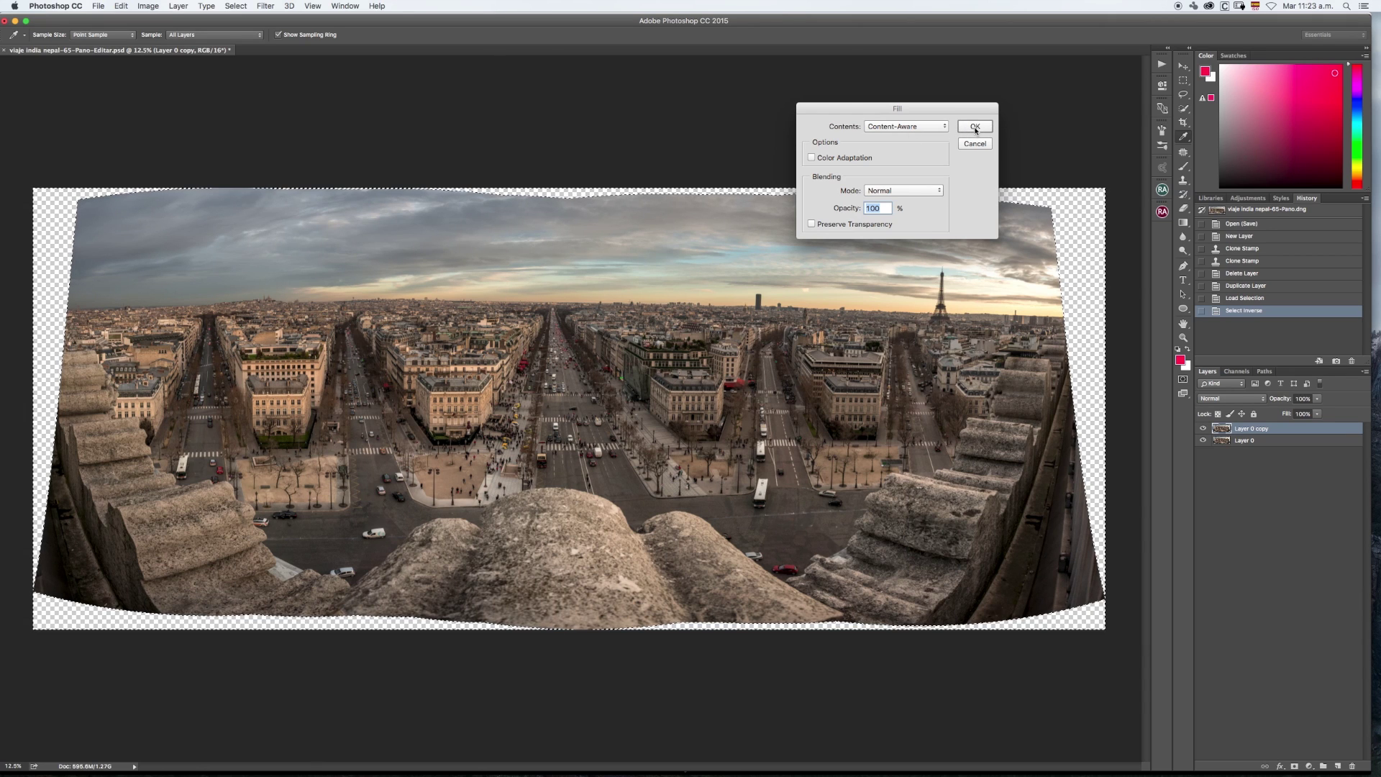
click(975, 128)
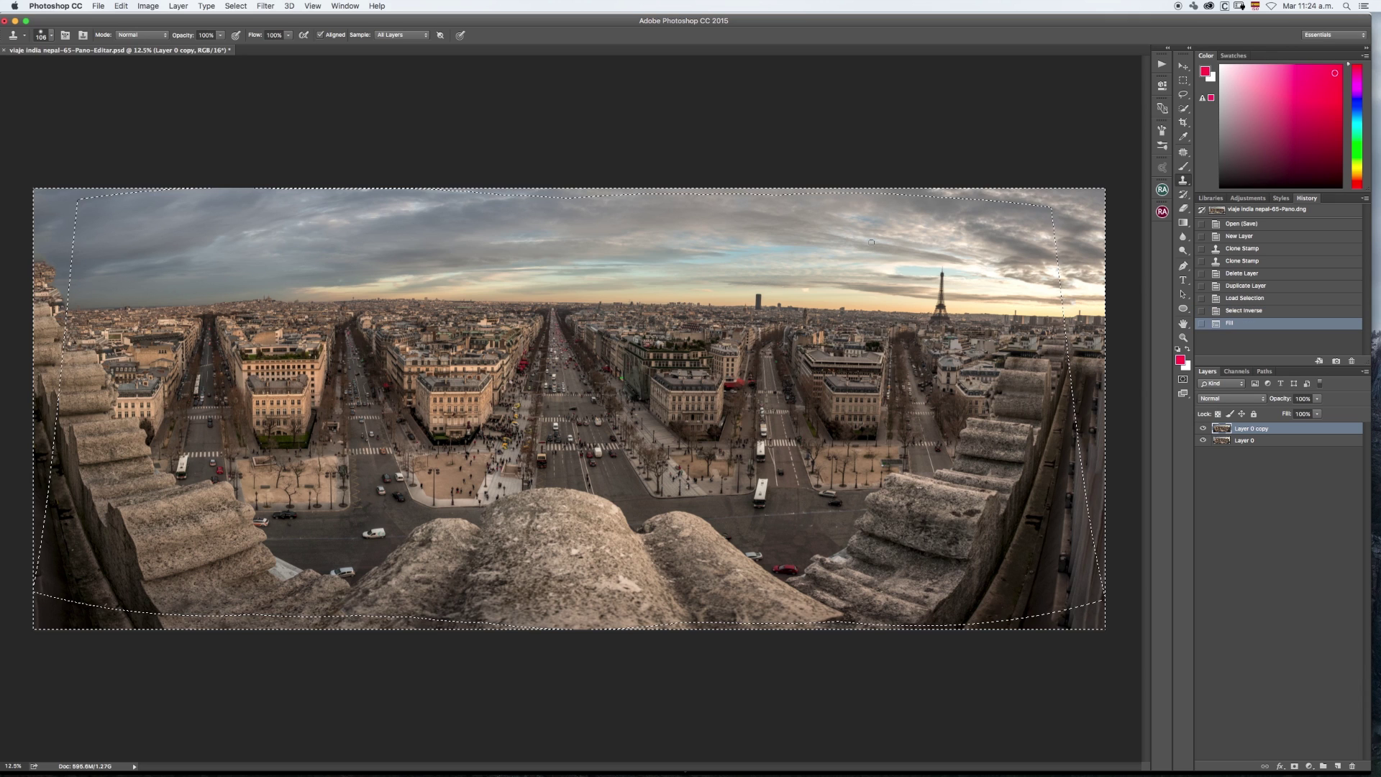
key(super+d)
- Compare the filled sky and right border beyond the Eiffel Tower with the original by toggling the visibility of Layer 0 copy
key(super+space)
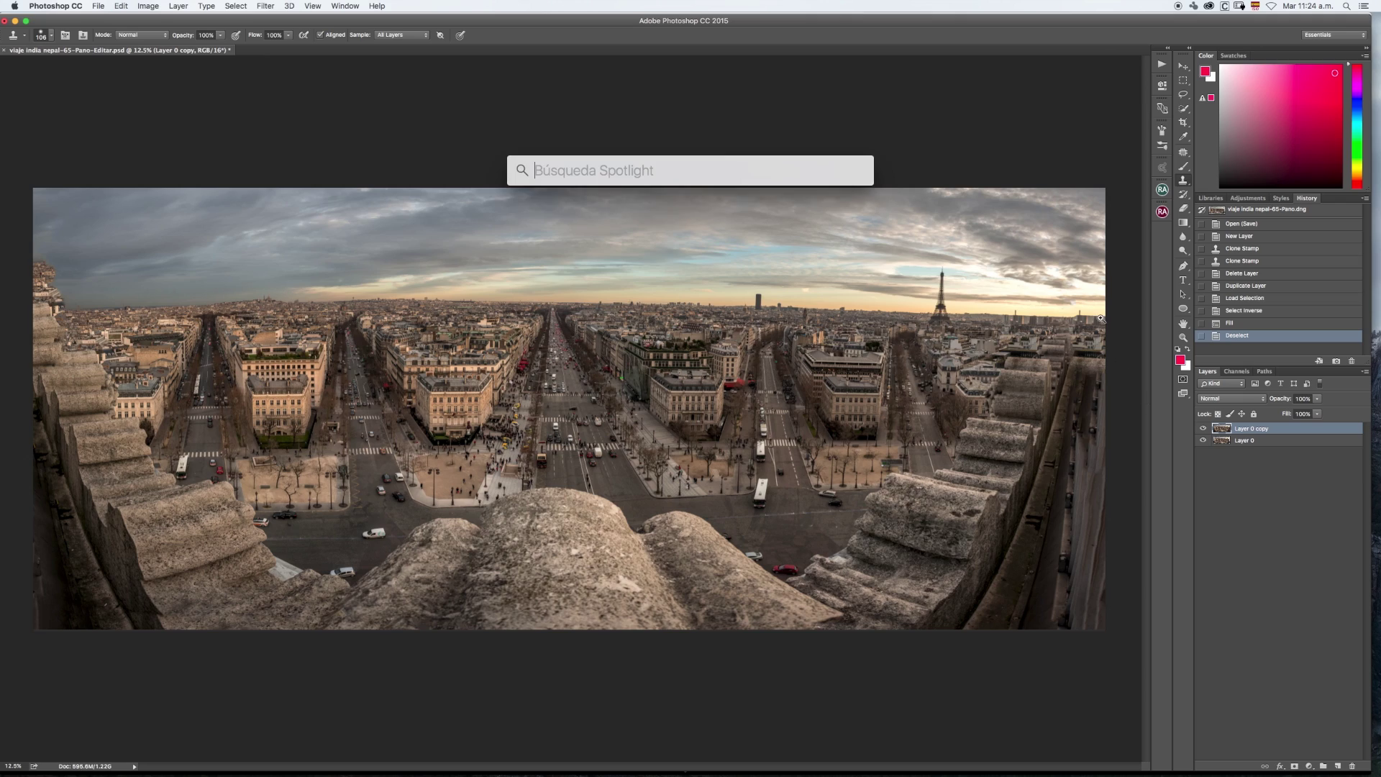
click(1050, 250)
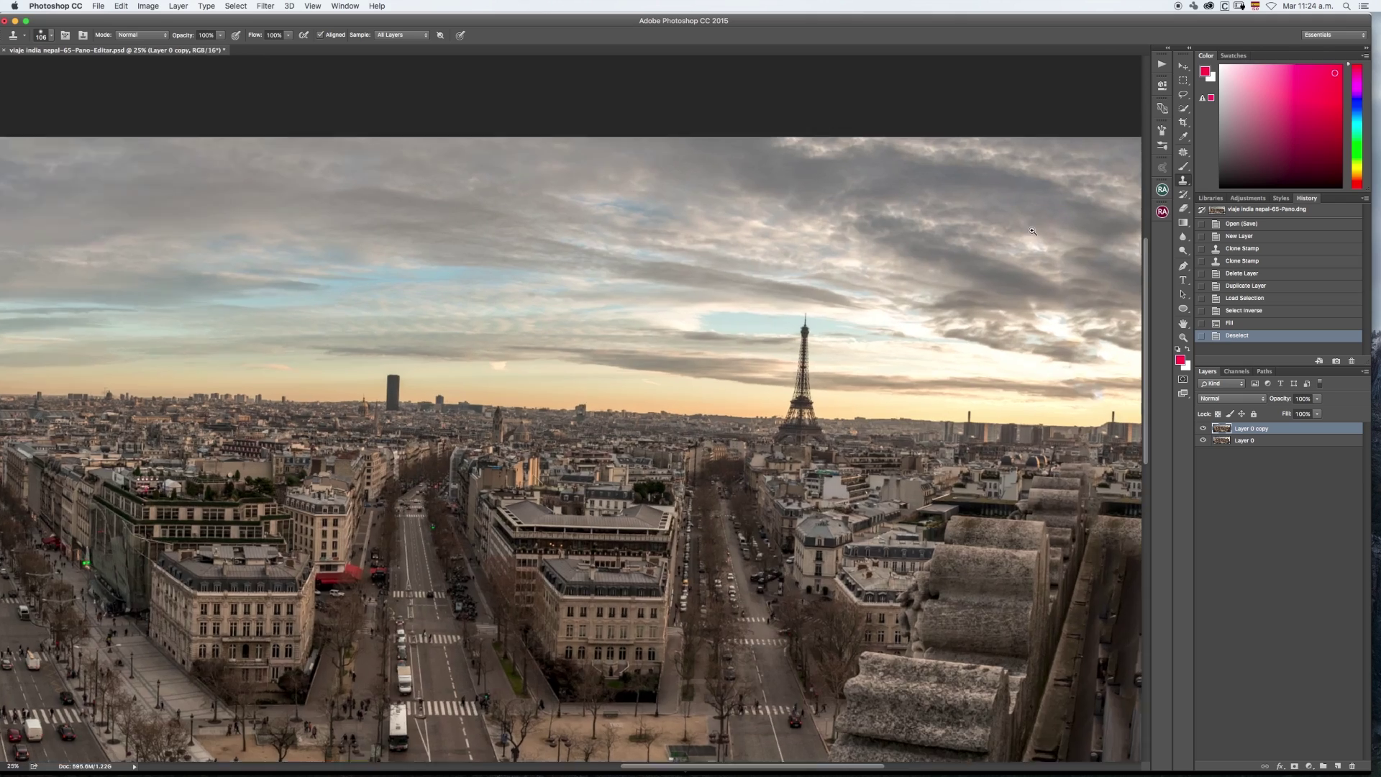
click(990, 273)
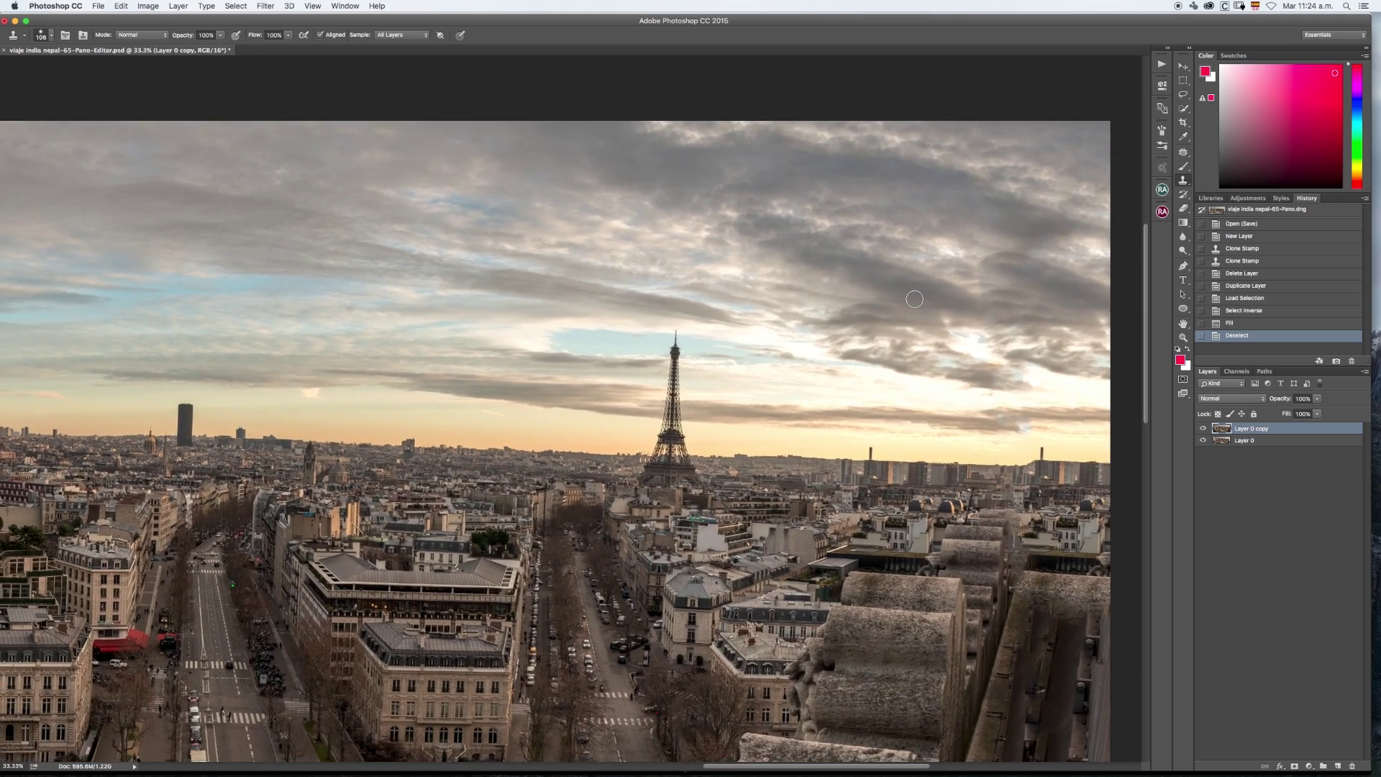
click(1203, 429)
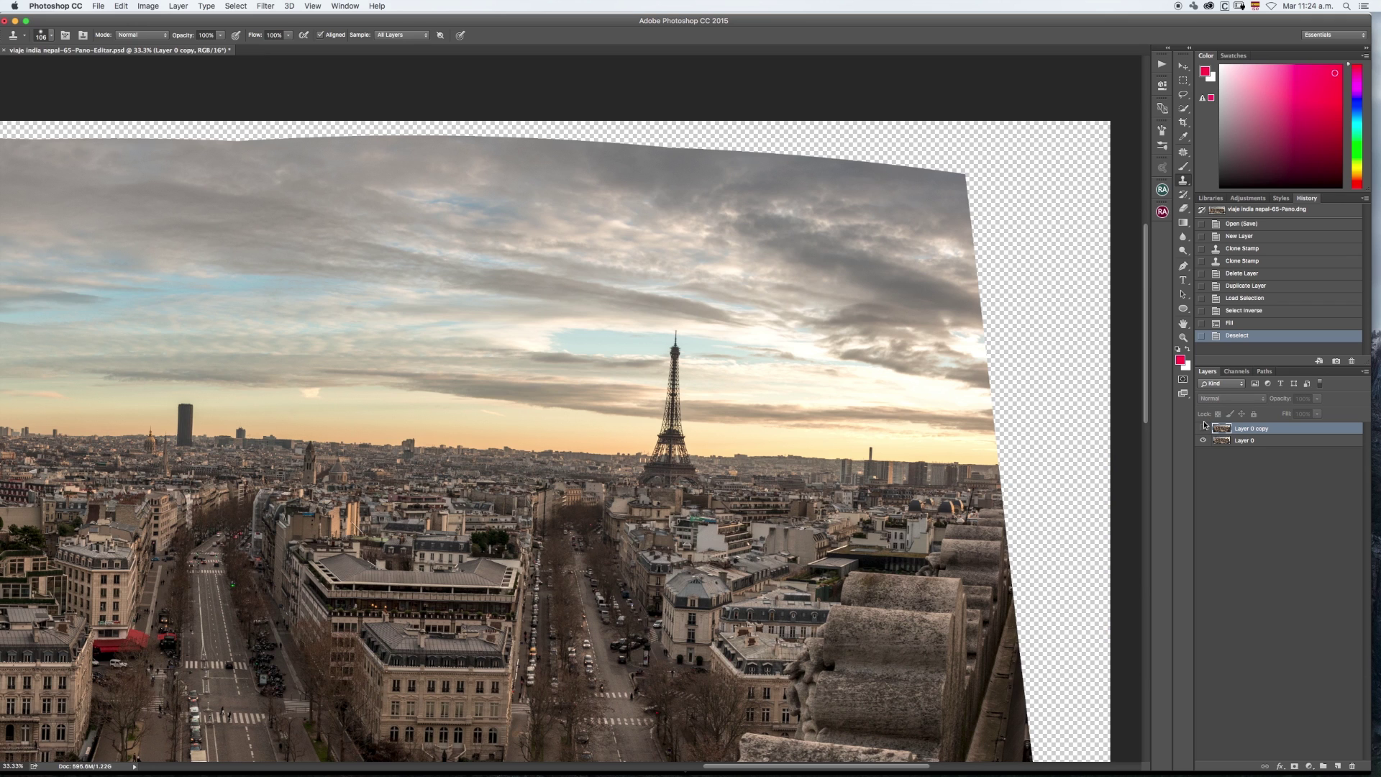
click(1203, 429)
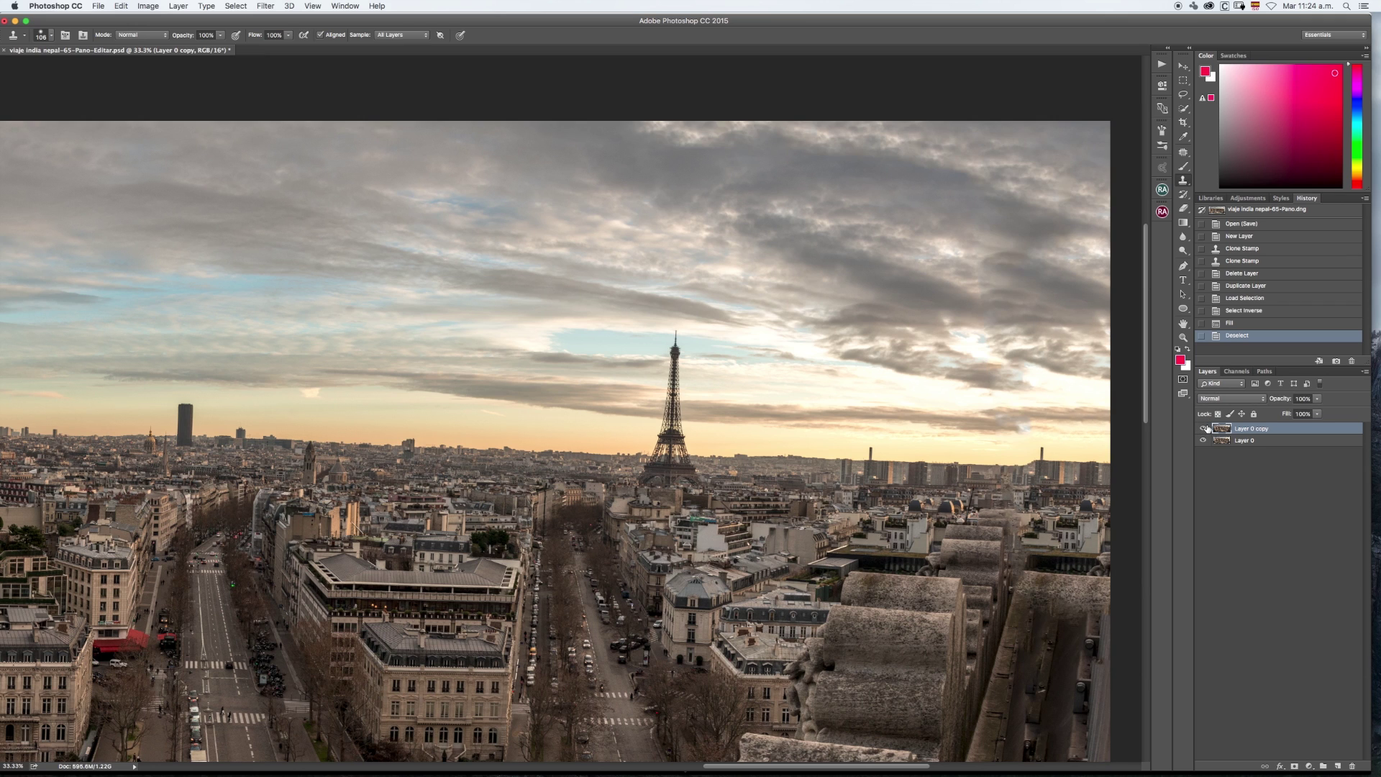
click(1204, 428)
click(1204, 428)
click(1204, 429)
click(1204, 429)
- Examine the filled lower border along the stone blocks on the panorama's right half with Layer 0 copy shown and hidden
drag(869, 416, 943, 158)
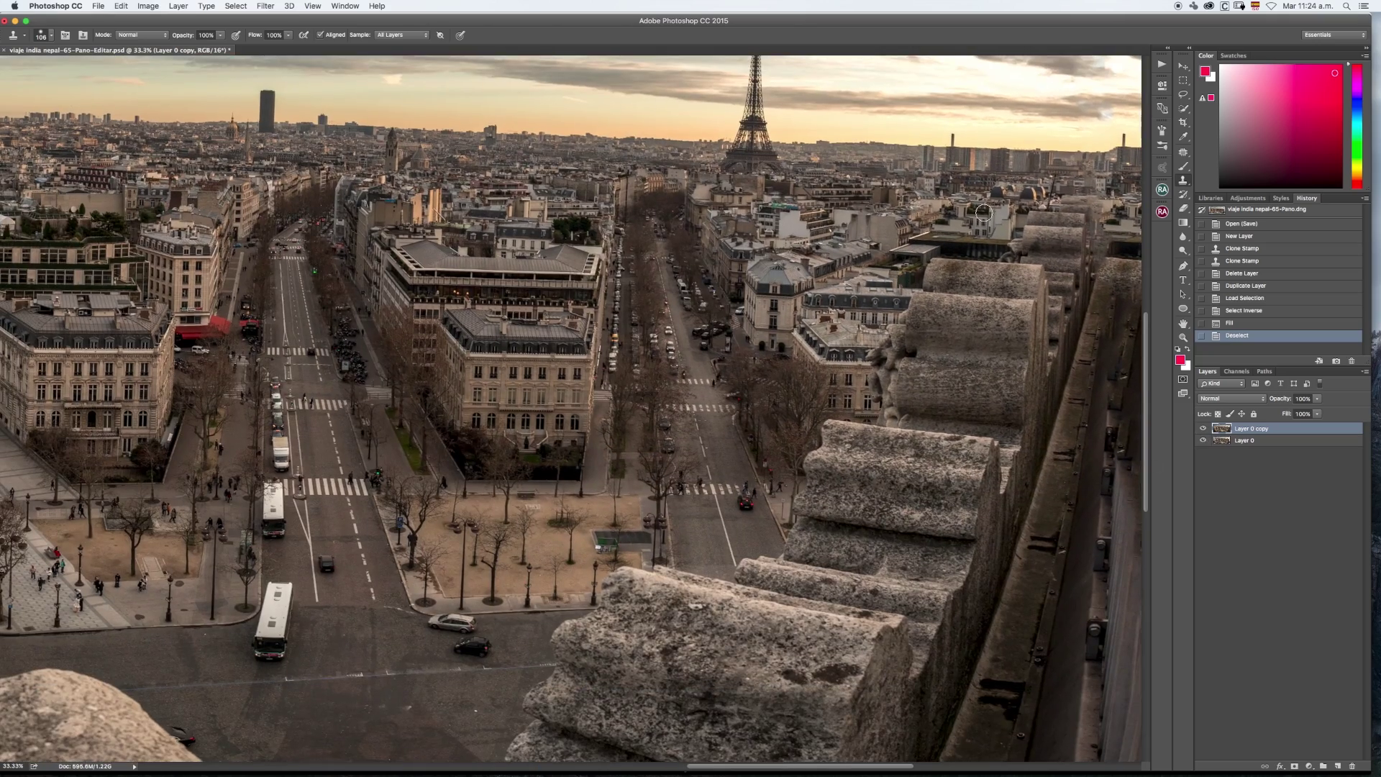
drag(889, 446, 928, 190)
scroll(691, 456, down, 8)
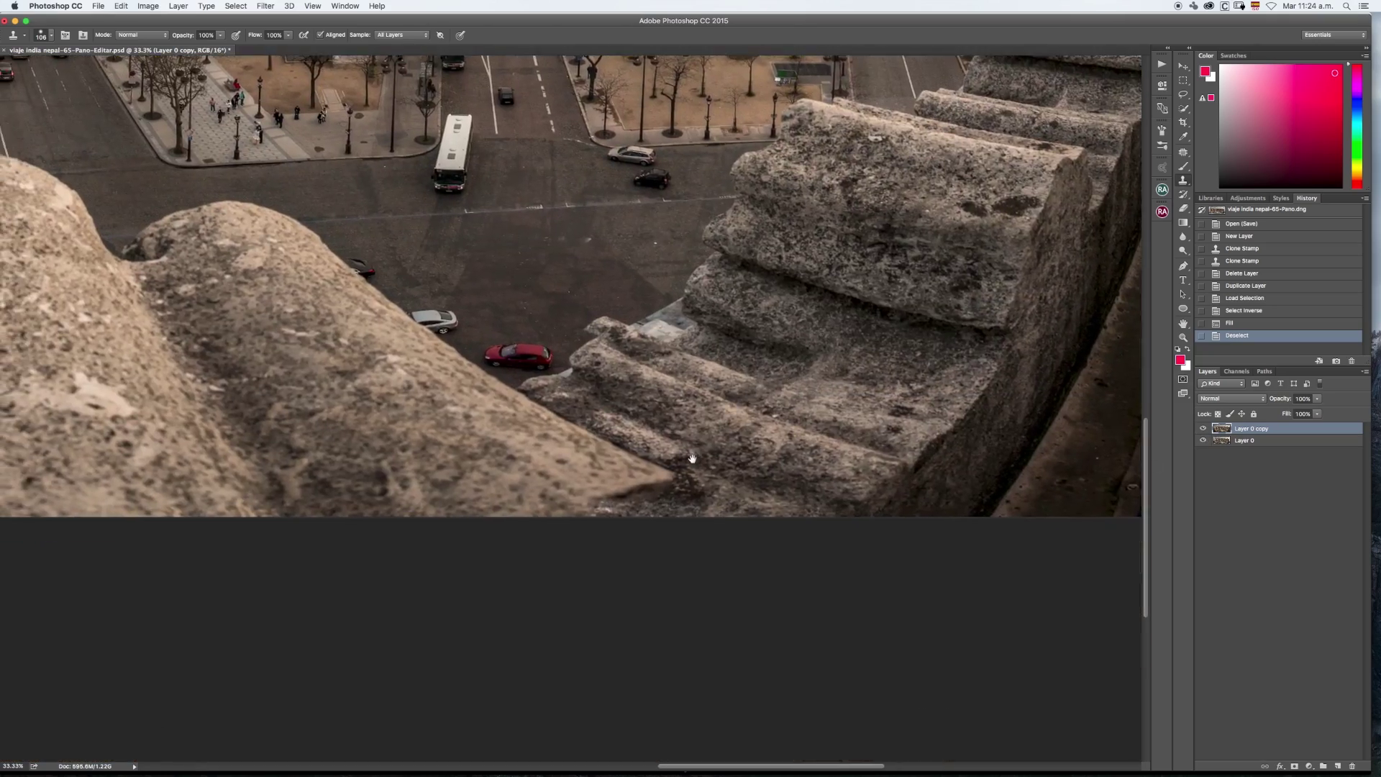
click(1204, 429)
click(1205, 429)
click(1204, 429)
click(1205, 429)
- Compare the filled lower-left corner of the panorama with the original, switching Layer 0 copy on and off
drag(654, 352, 739, 368)
scroll(739, 368, left, 15)
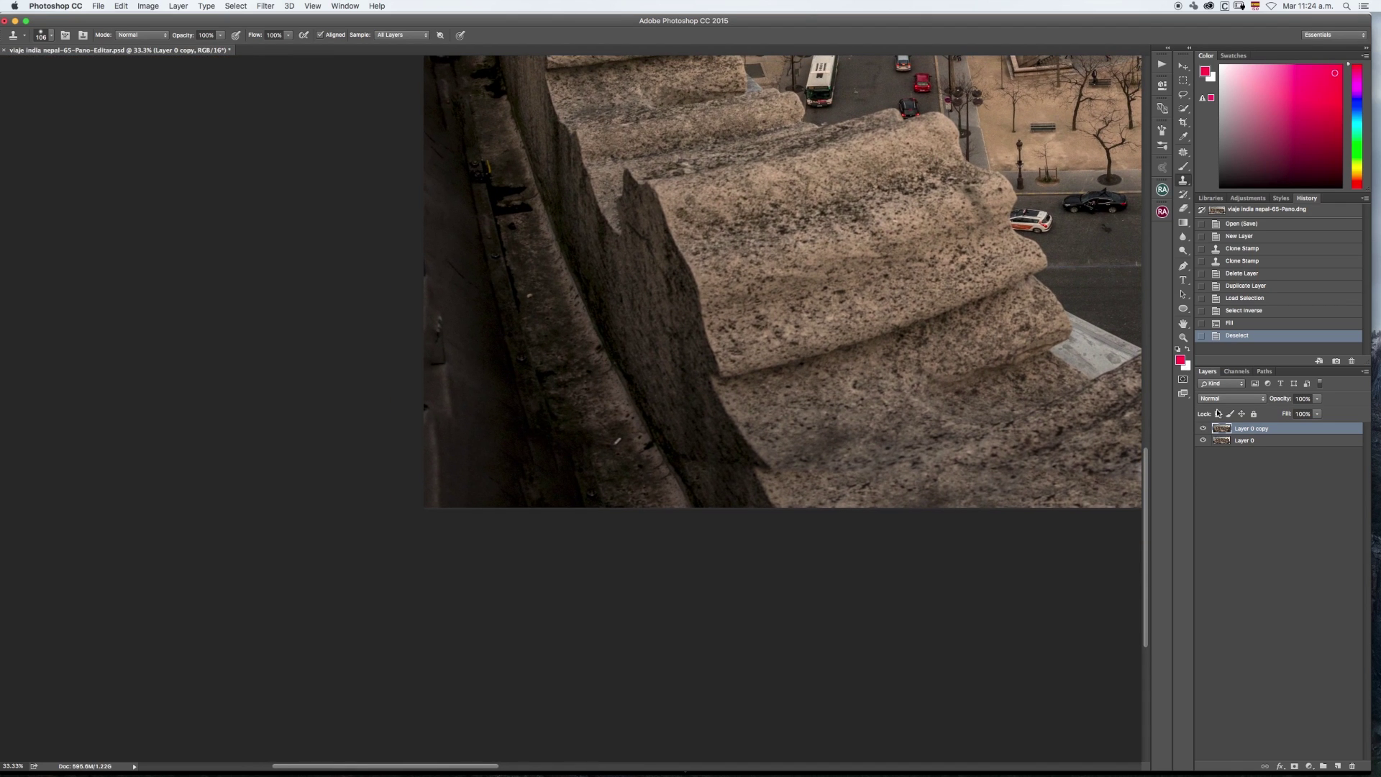
click(1203, 430)
click(1204, 429)
click(1202, 429)
click(1204, 429)
click(1204, 428)
click(1204, 428)
- Check the filled left border, from the stone ledge up to the rooftops and sky, against the unfilled original
drag(795, 219, 854, 439)
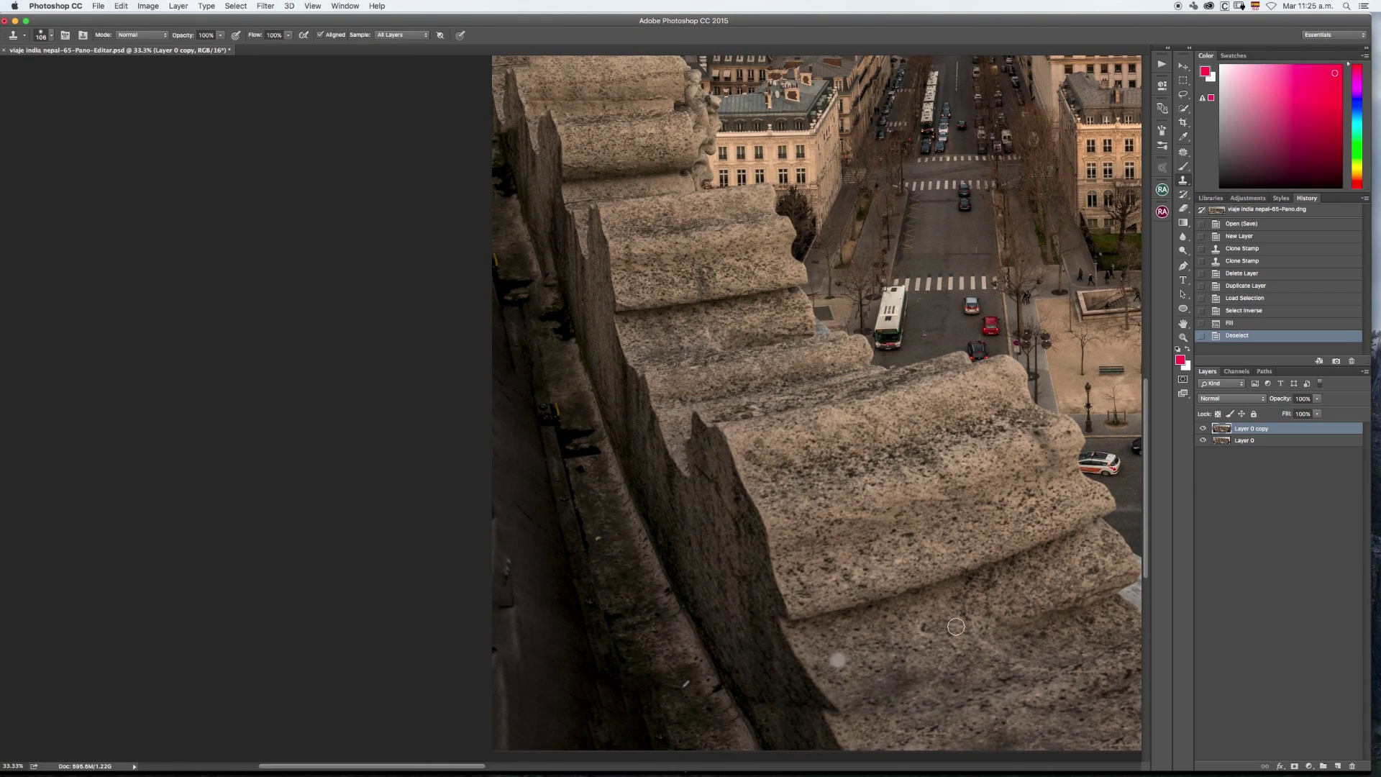
click(1204, 428)
click(1204, 429)
click(1204, 428)
click(1203, 428)
click(1204, 428)
click(1203, 428)
drag(756, 190, 764, 581)
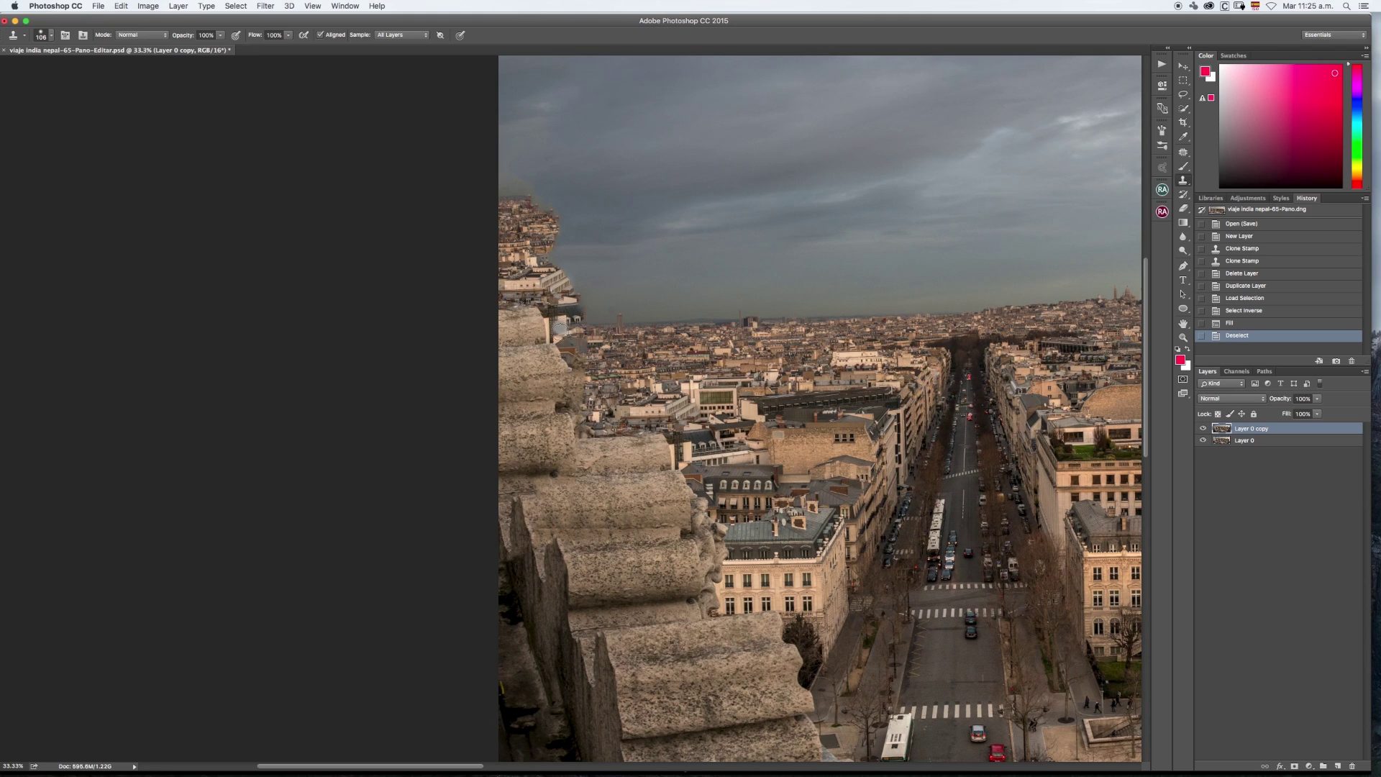
alt+click(623, 315)
drag(765, 421, 405, 304)
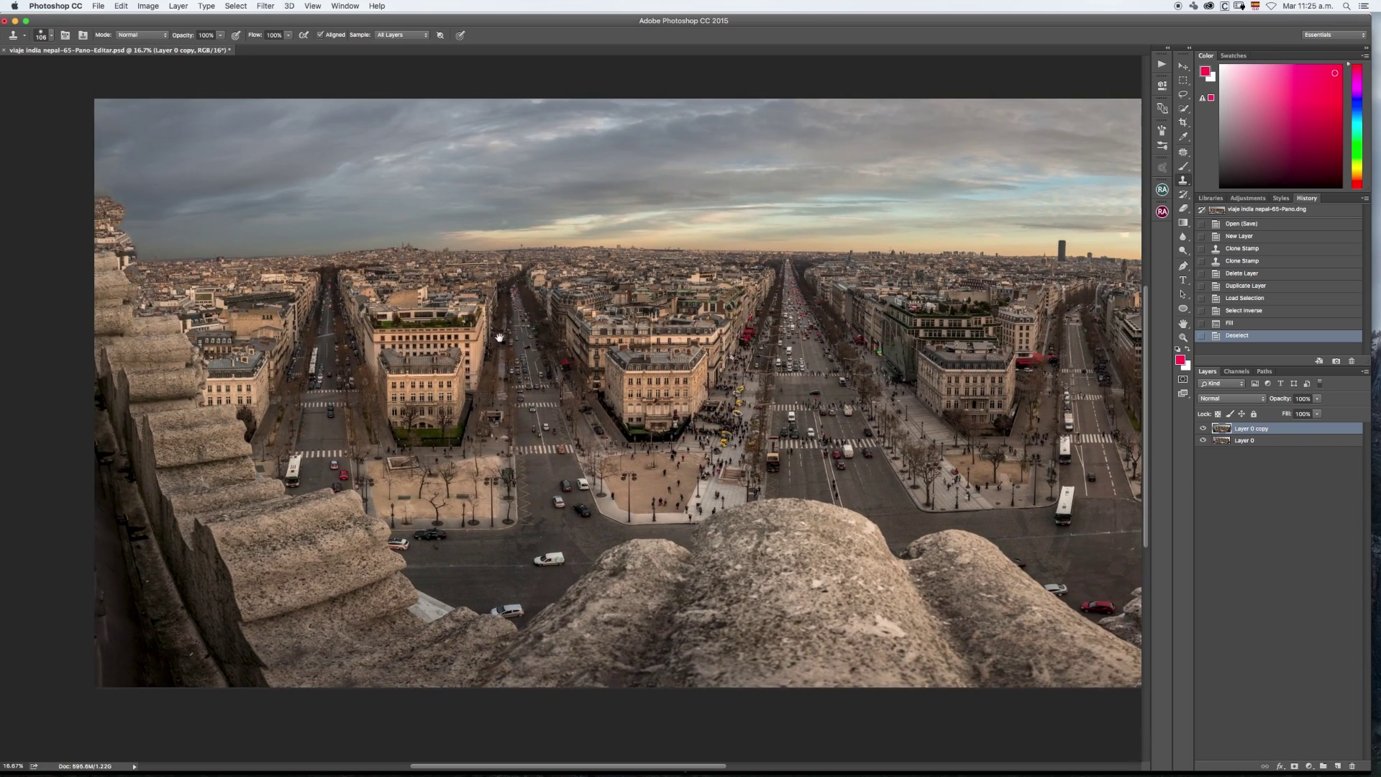
- Delete the filled Layer 0 copy and duplicate Layer 0 again
click(1203, 429)
drag(1229, 439, 1294, 656)
drag(1223, 429, 1338, 764)
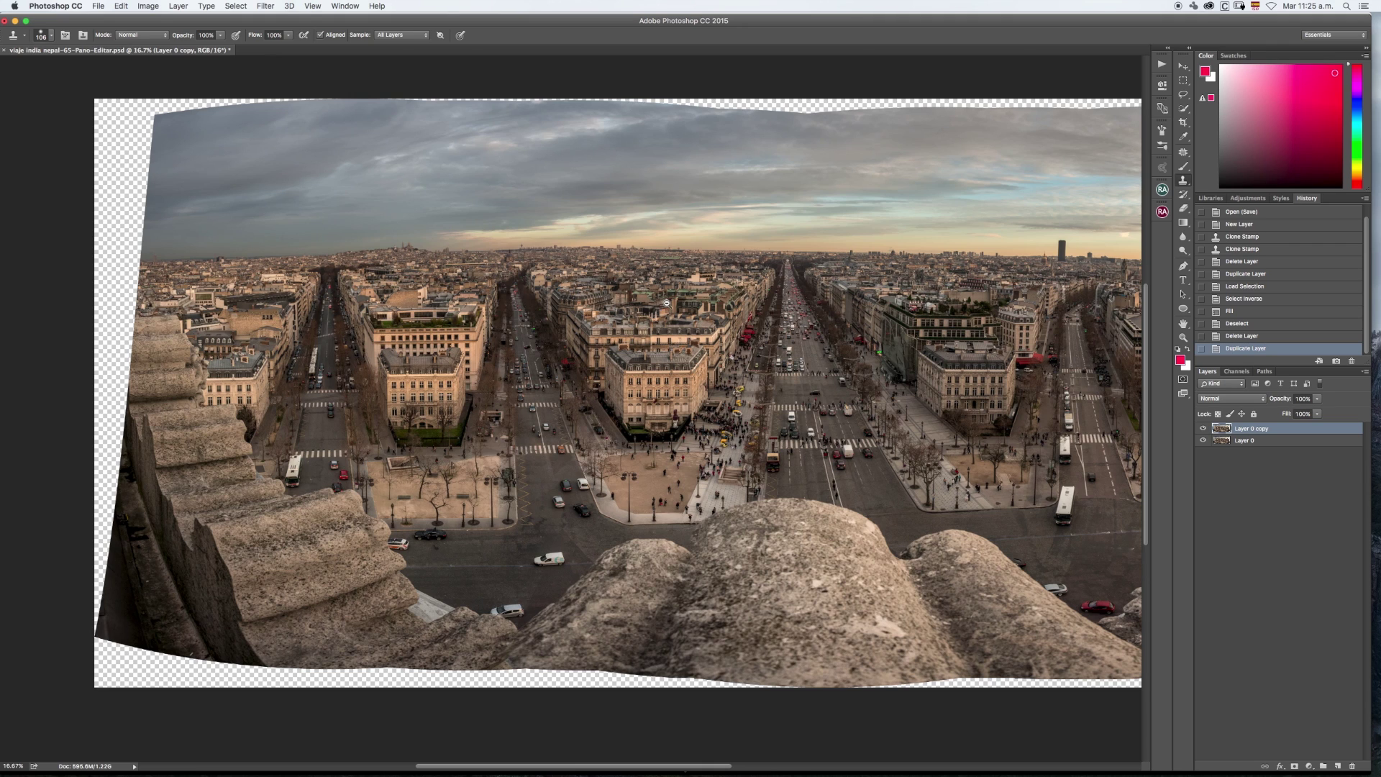
key(super+minus)
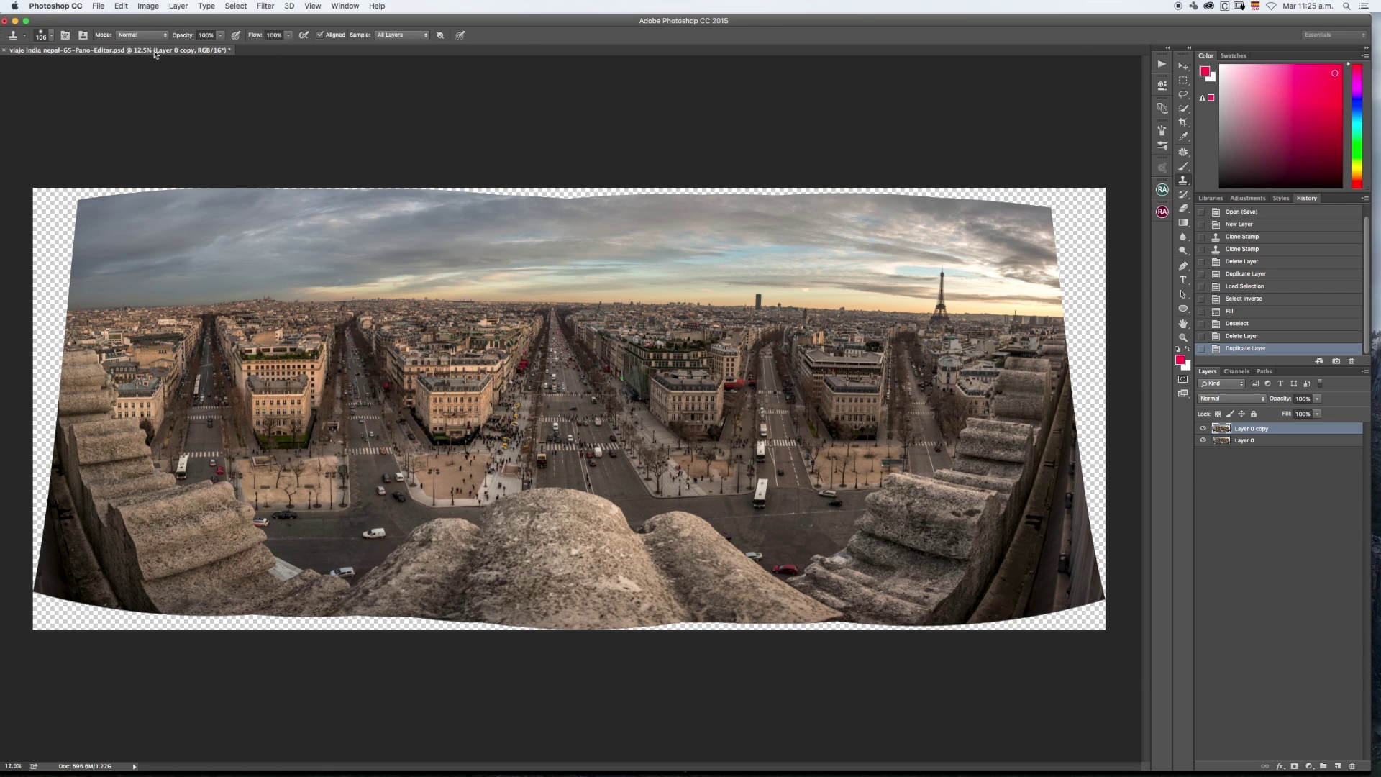
- Start Puppet Warp on Layer 0 copy and place pins at intervals along the horizon
click(121, 7)
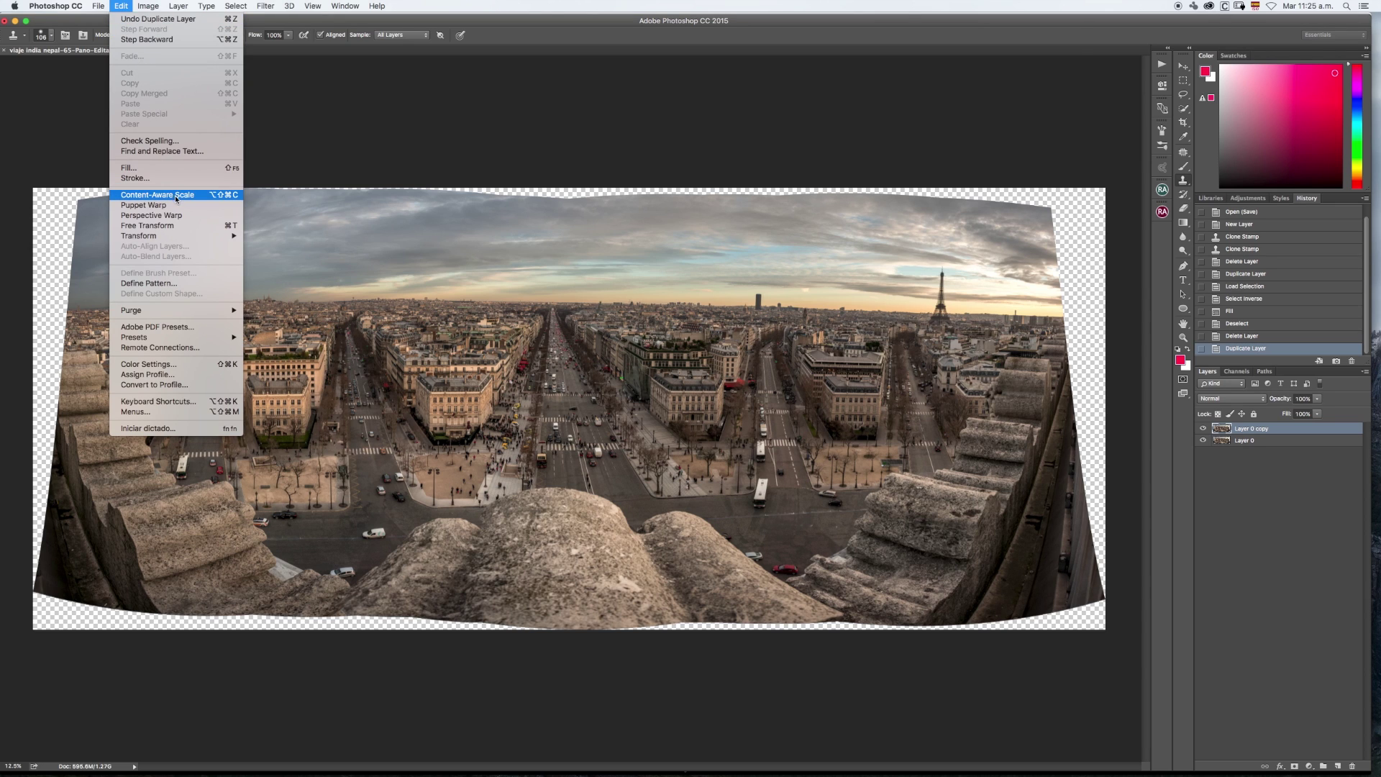
click(190, 205)
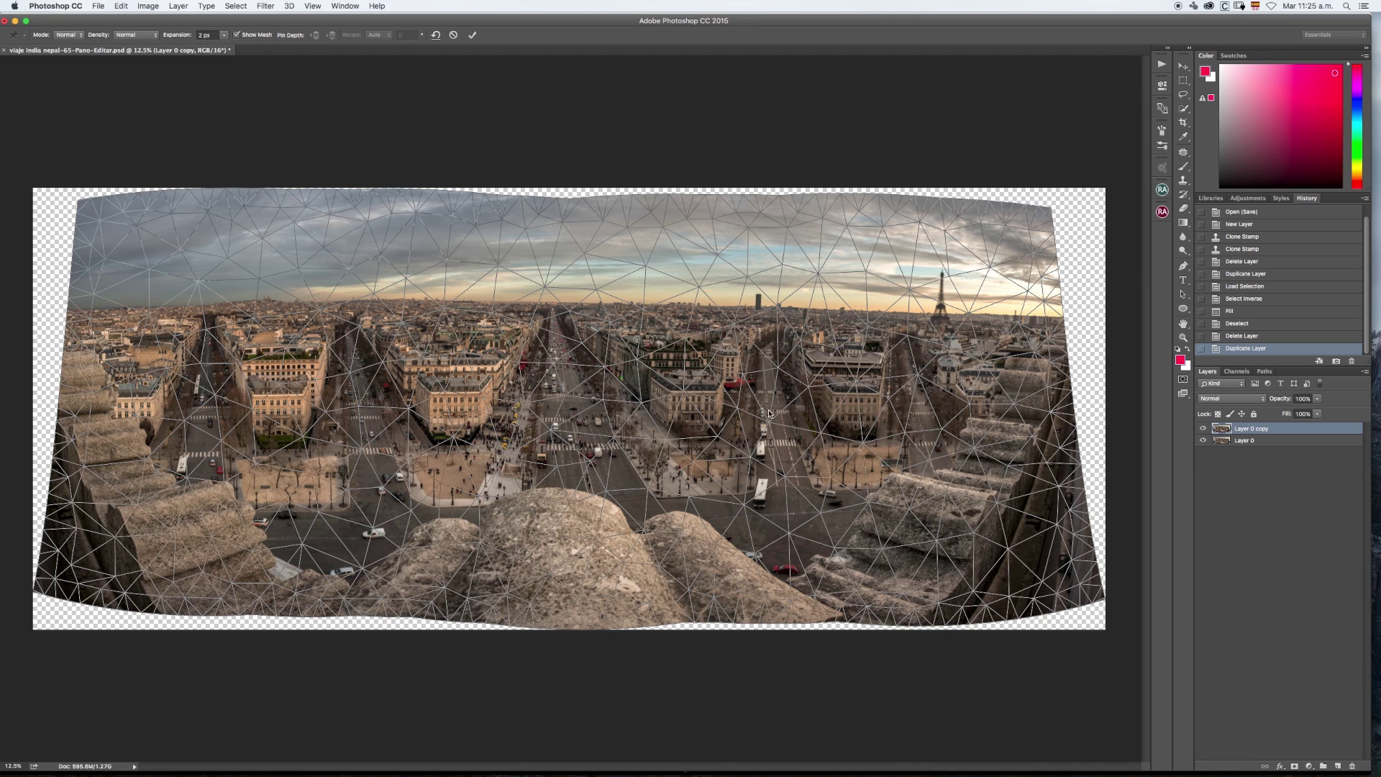
click(552, 308)
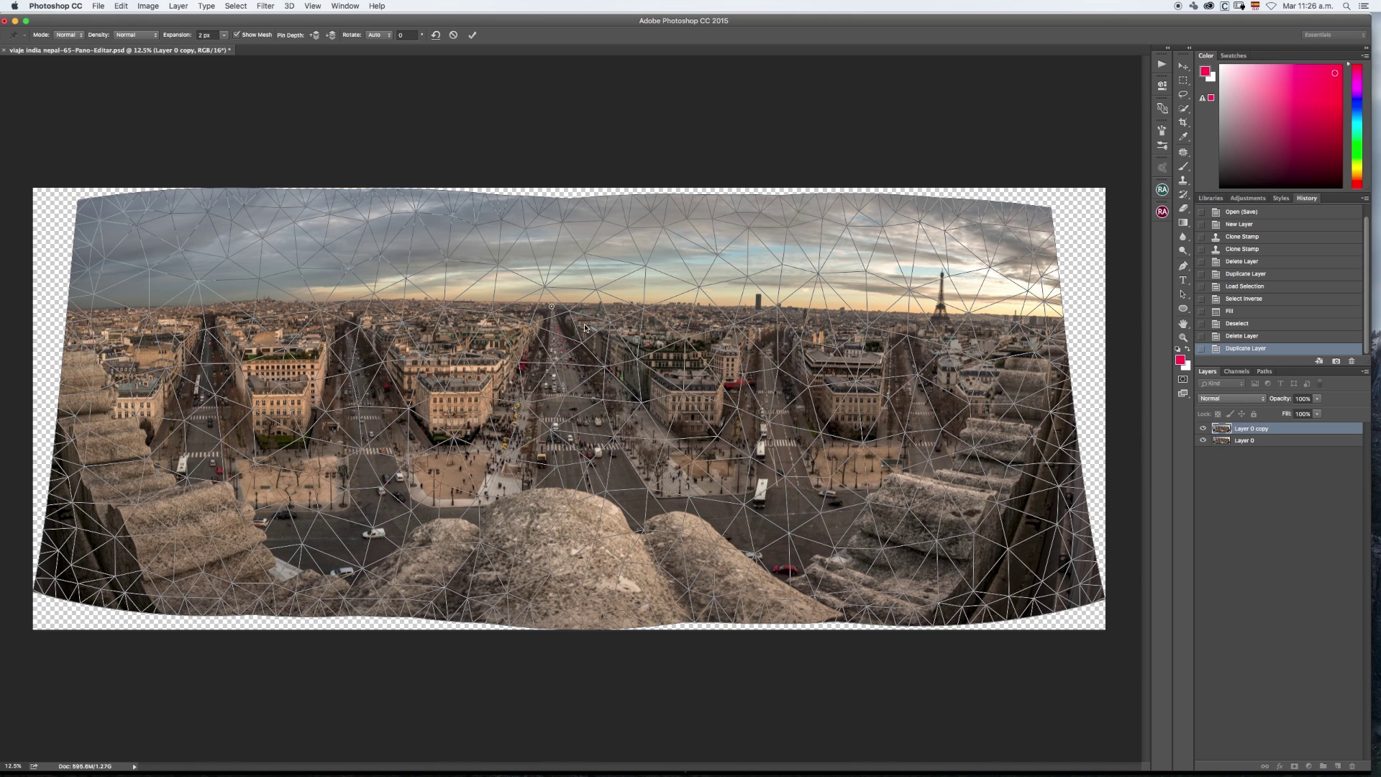
click(668, 308)
click(787, 310)
click(894, 314)
click(996, 316)
click(293, 303)
click(188, 308)
- Straighten the horizon by adjusting its pins, slightly raising those at the far left, right of centre and beyond the Eiffel Tower
drag(86, 311, 85, 305)
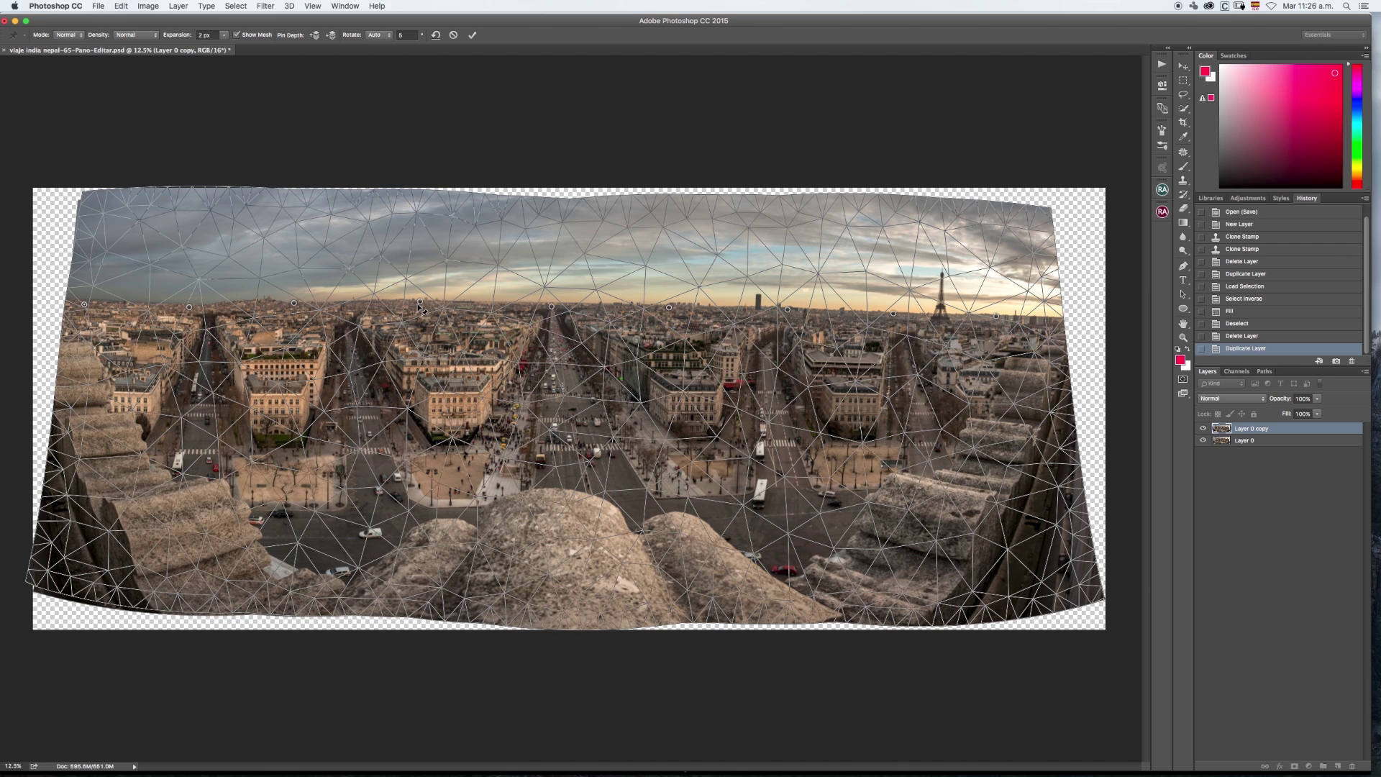
drag(419, 302, 420, 304)
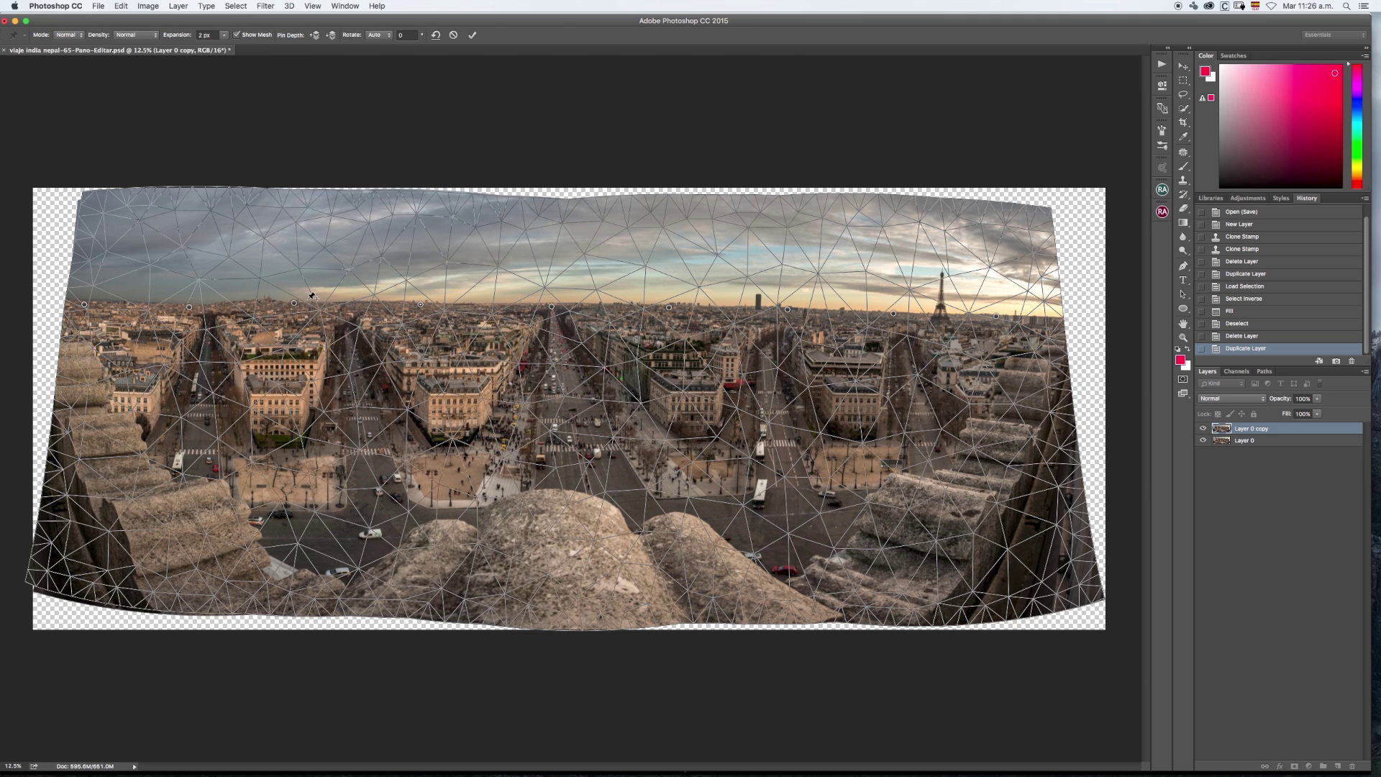
drag(294, 302, 294, 303)
click(996, 316)
drag(789, 311, 787, 308)
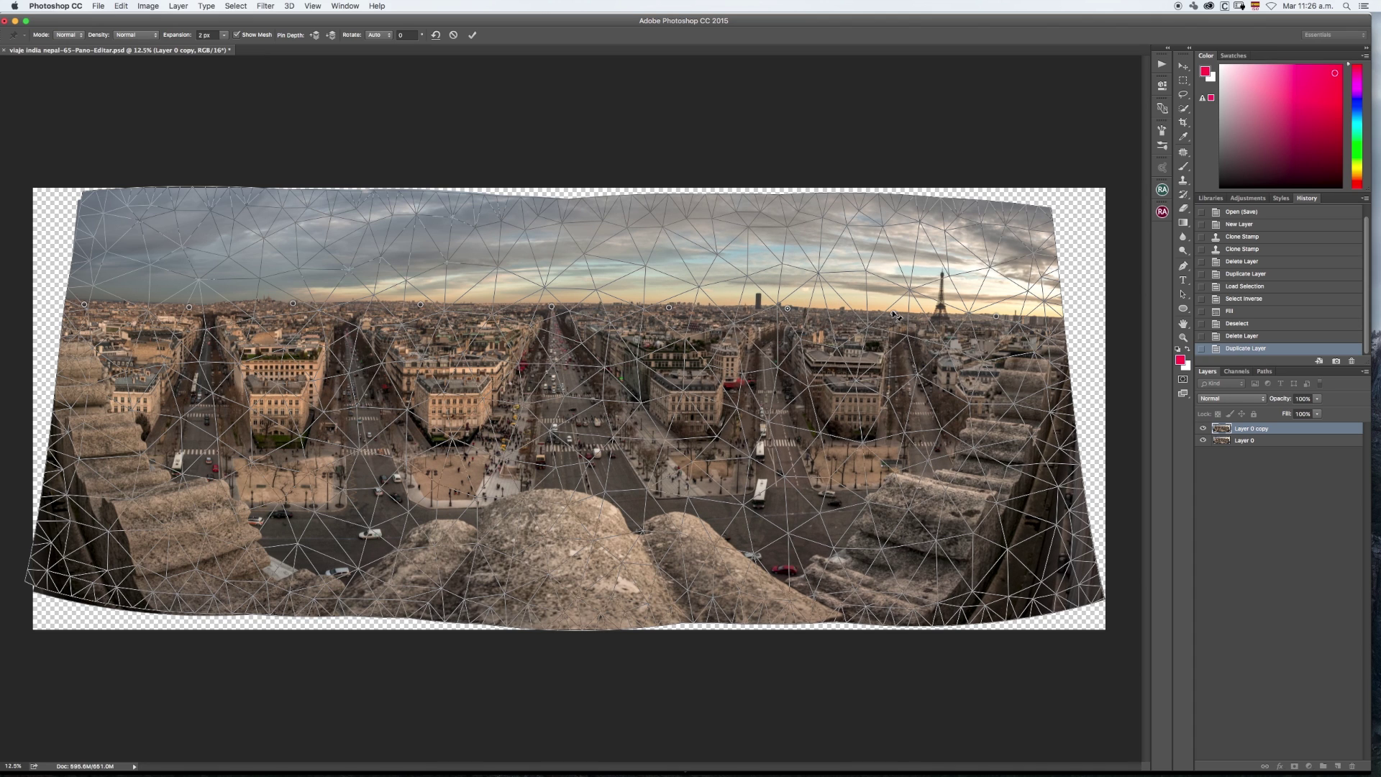
click(893, 315)
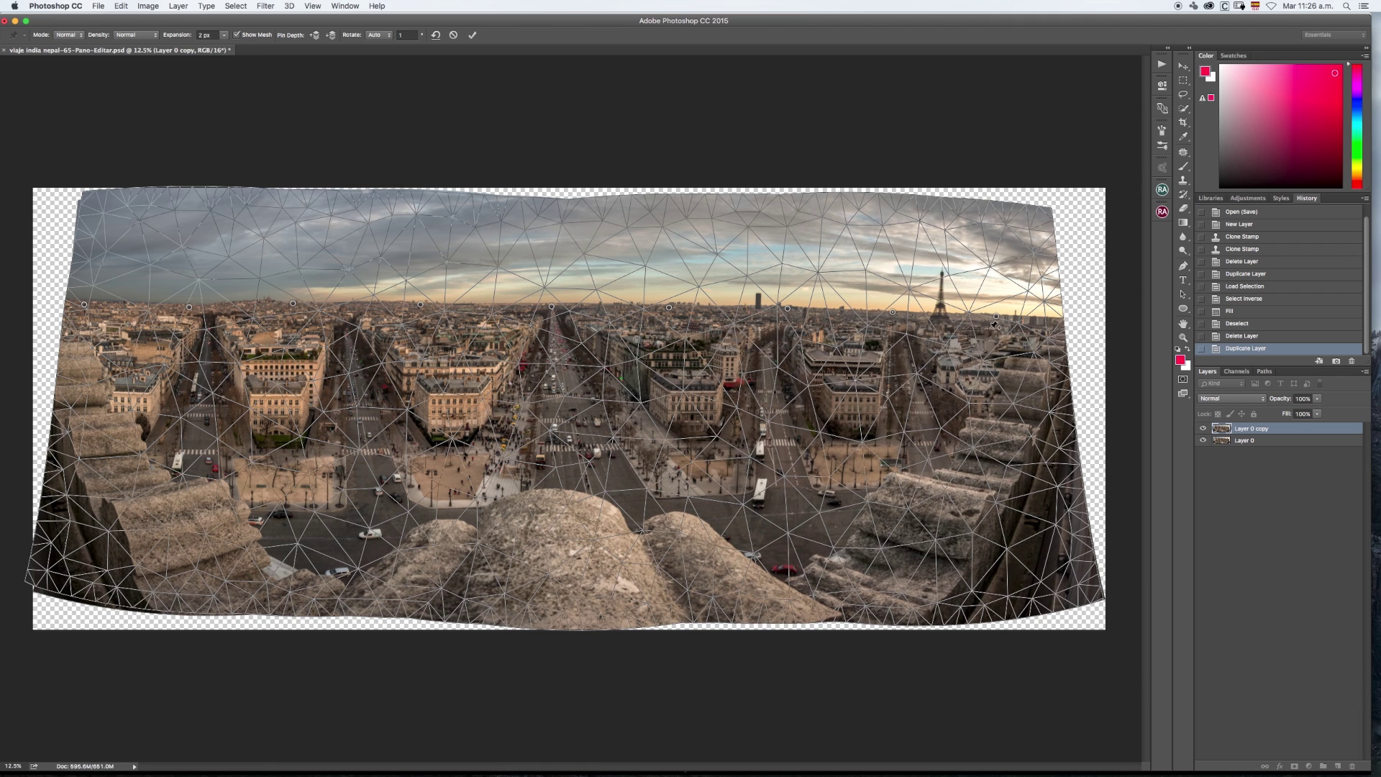
drag(996, 316, 996, 312)
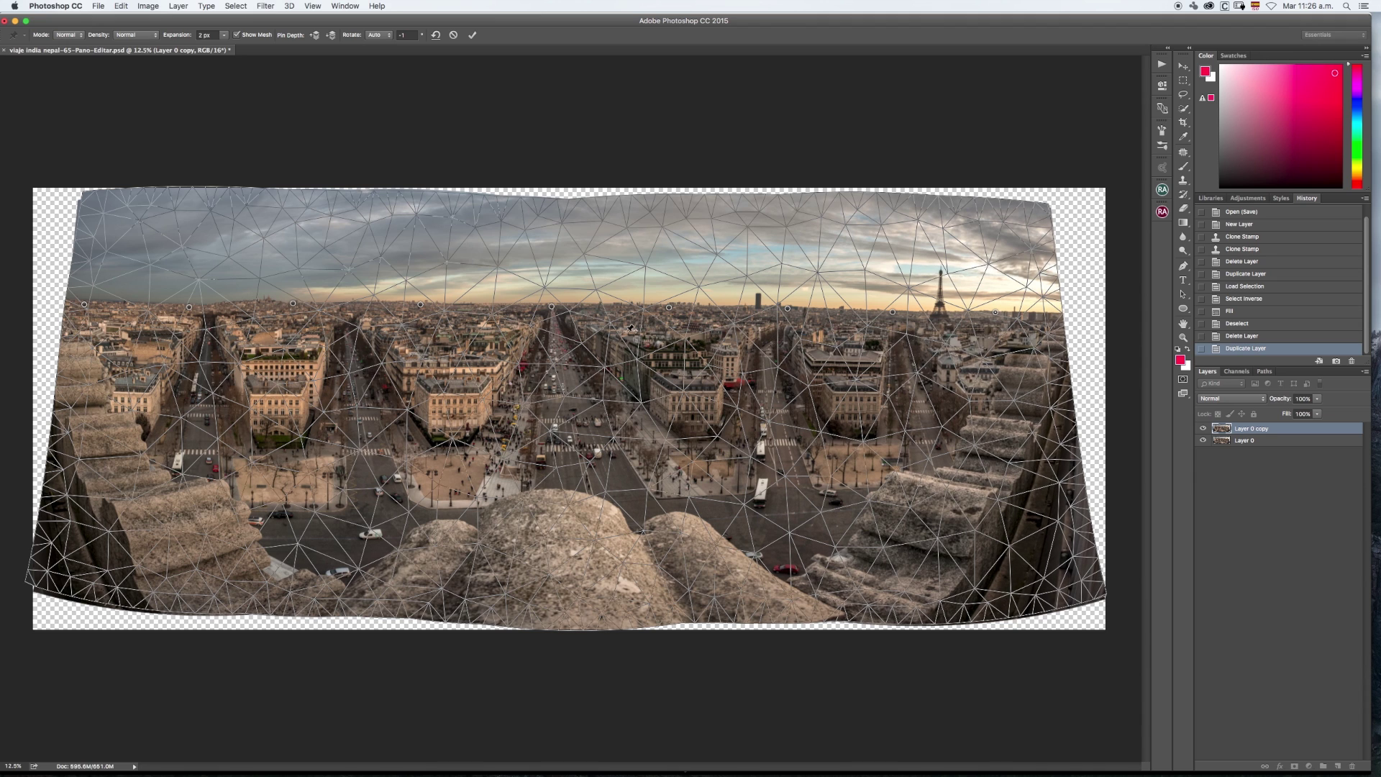
click(189, 308)
drag(190, 308, 198, 321)
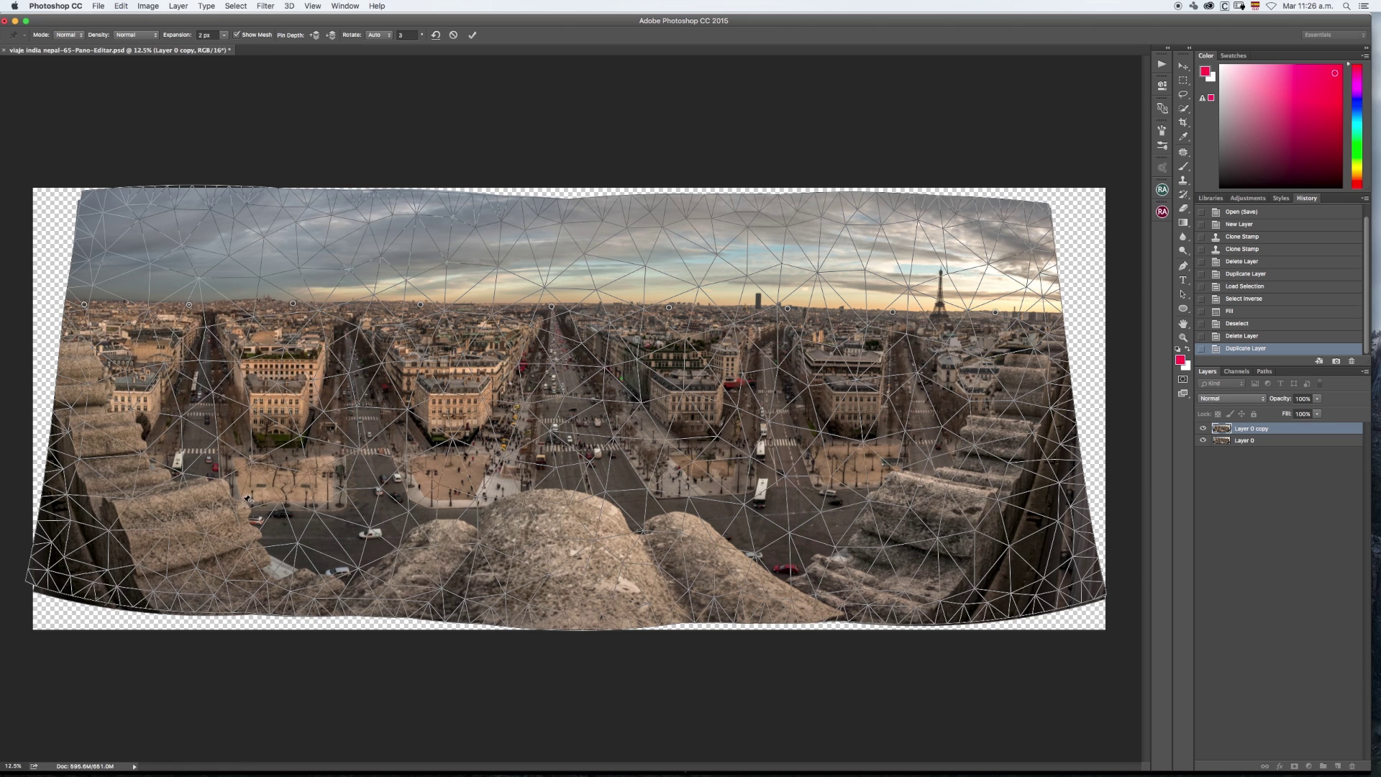
click(421, 306)
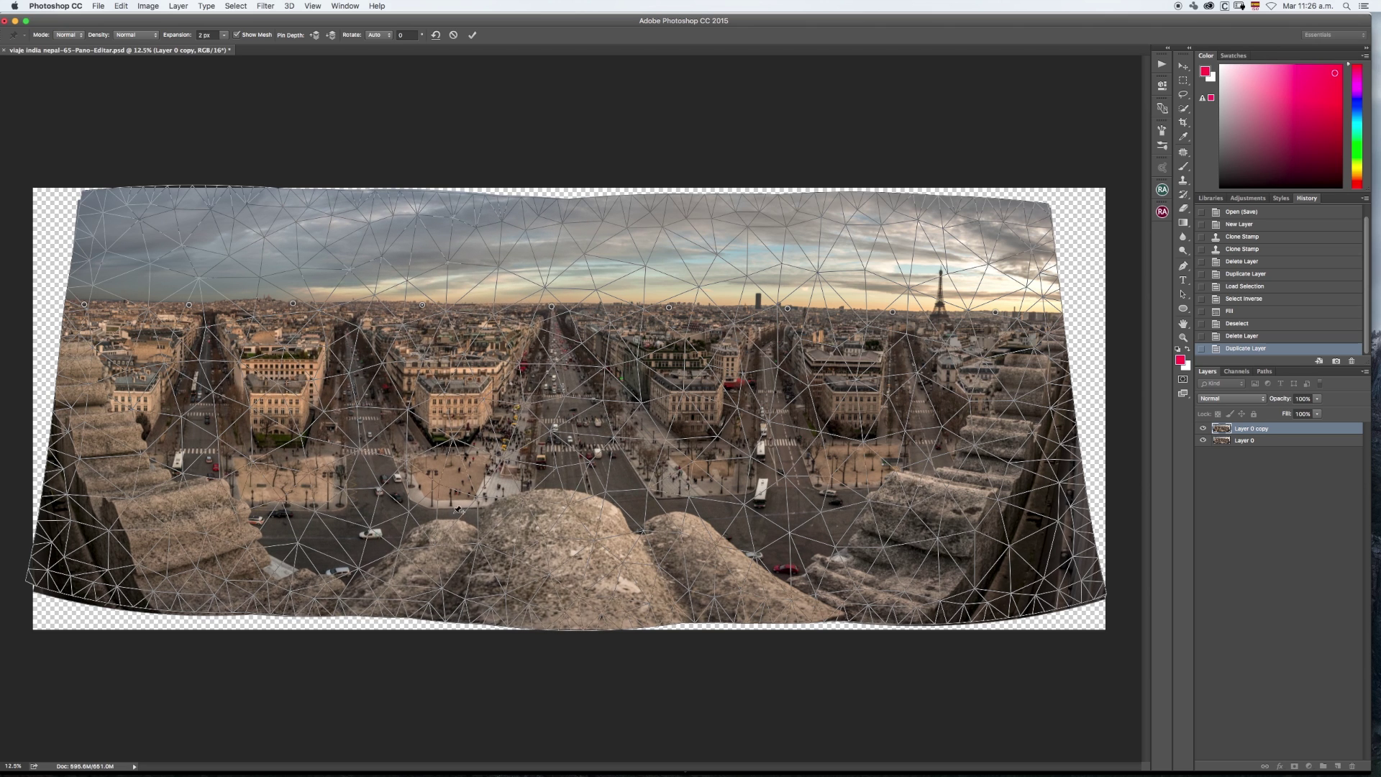
- Add a pin near the sky's upper edge above the central avenue, and undo moving it
click(542, 206)
drag(544, 198, 544, 212)
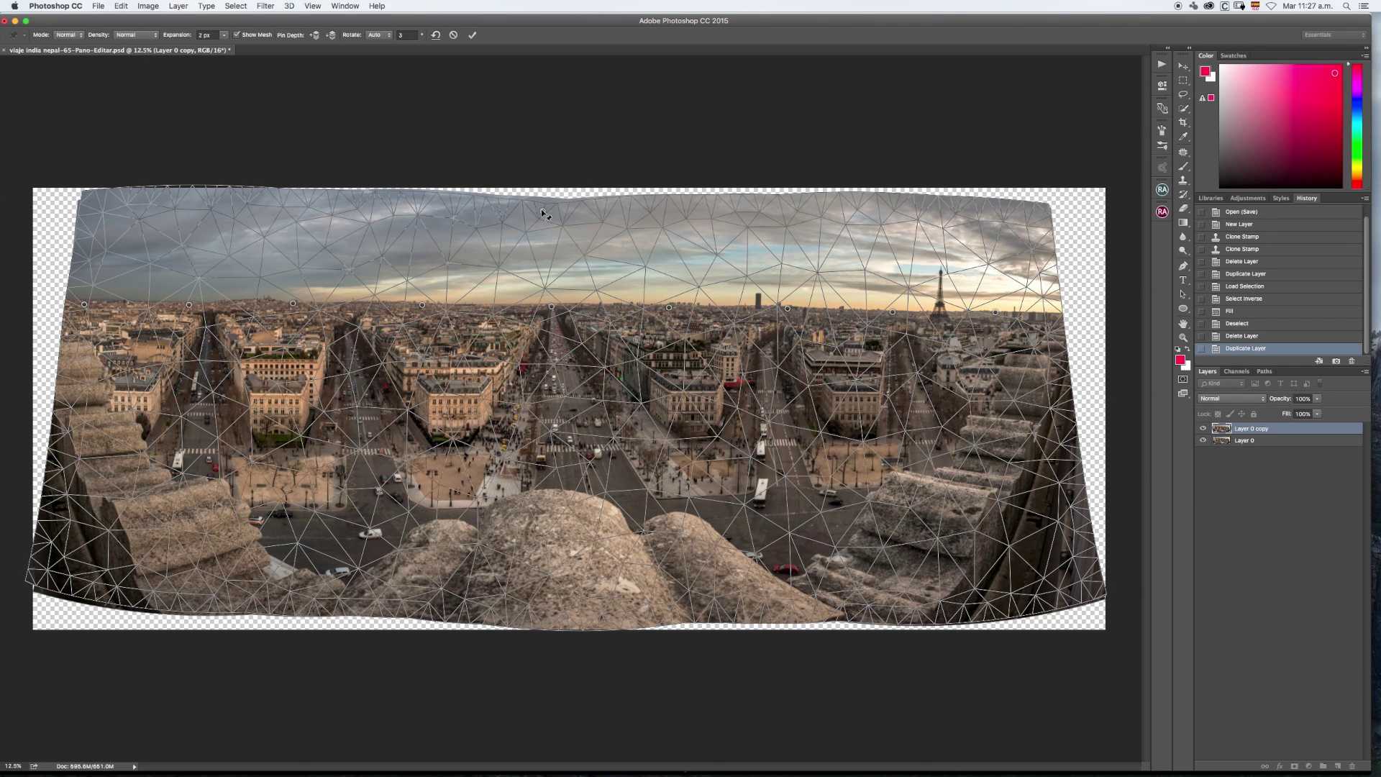
key(super+z)
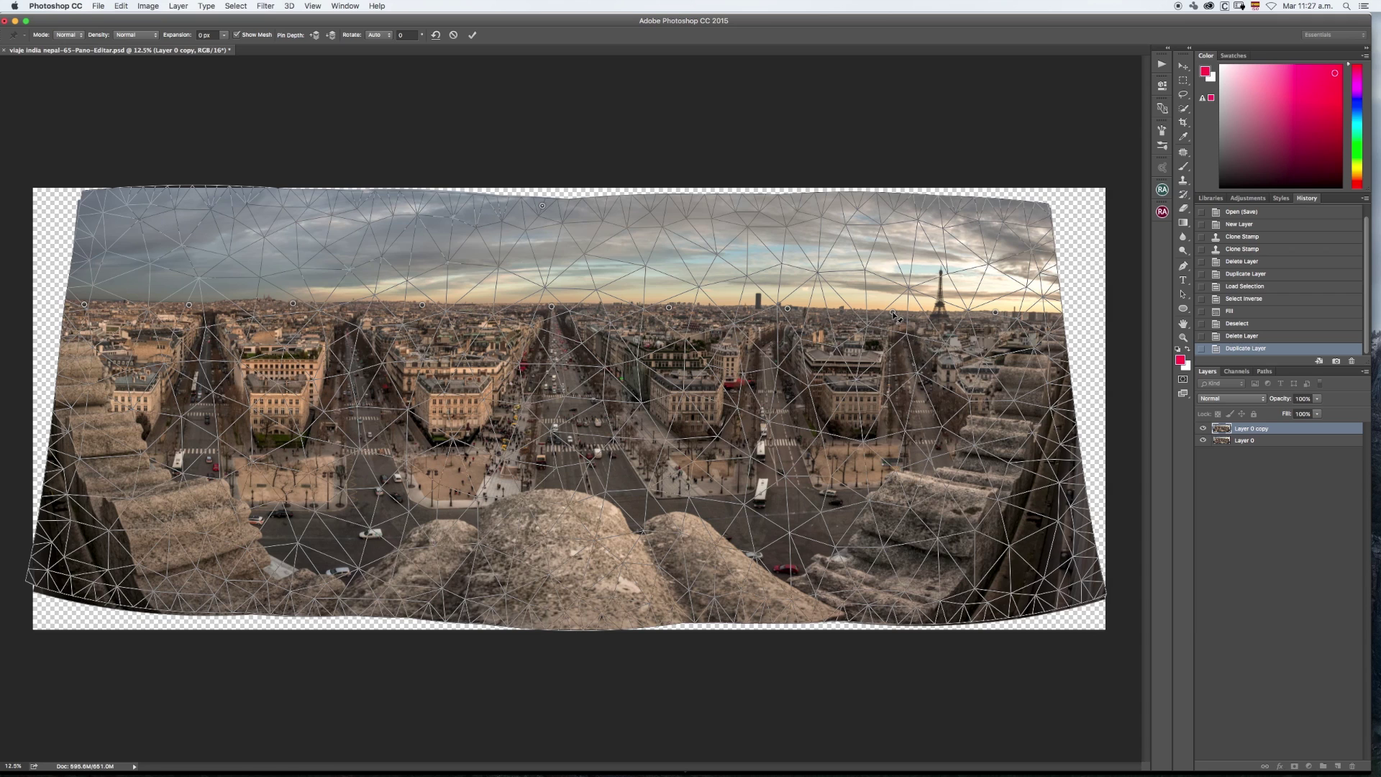
- Pin the Eiffel Tower's tip and the horizon's right end, raise the tower slightly, and apply the Puppet Warp
click(940, 268)
drag(940, 269, 944, 265)
click(1051, 311)
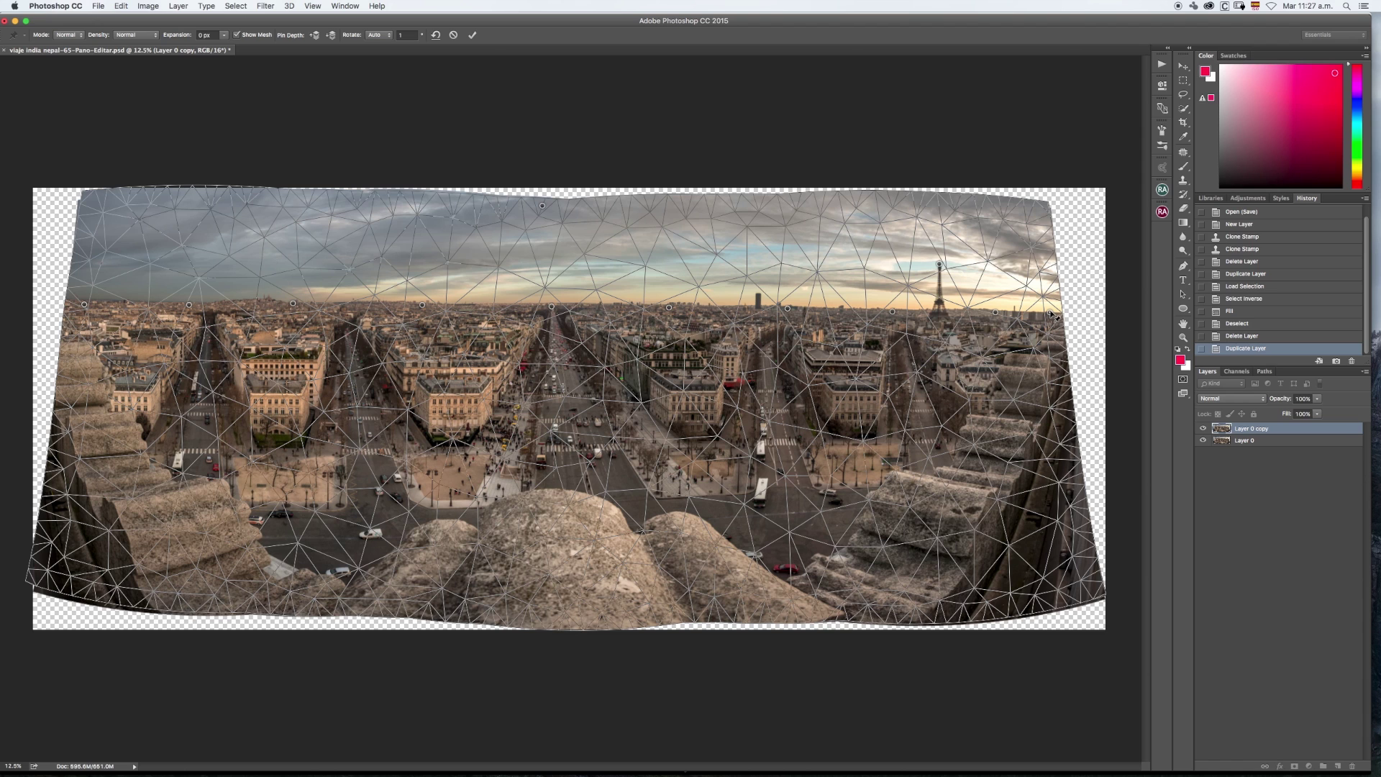
drag(1052, 314, 1053, 314)
key(h)
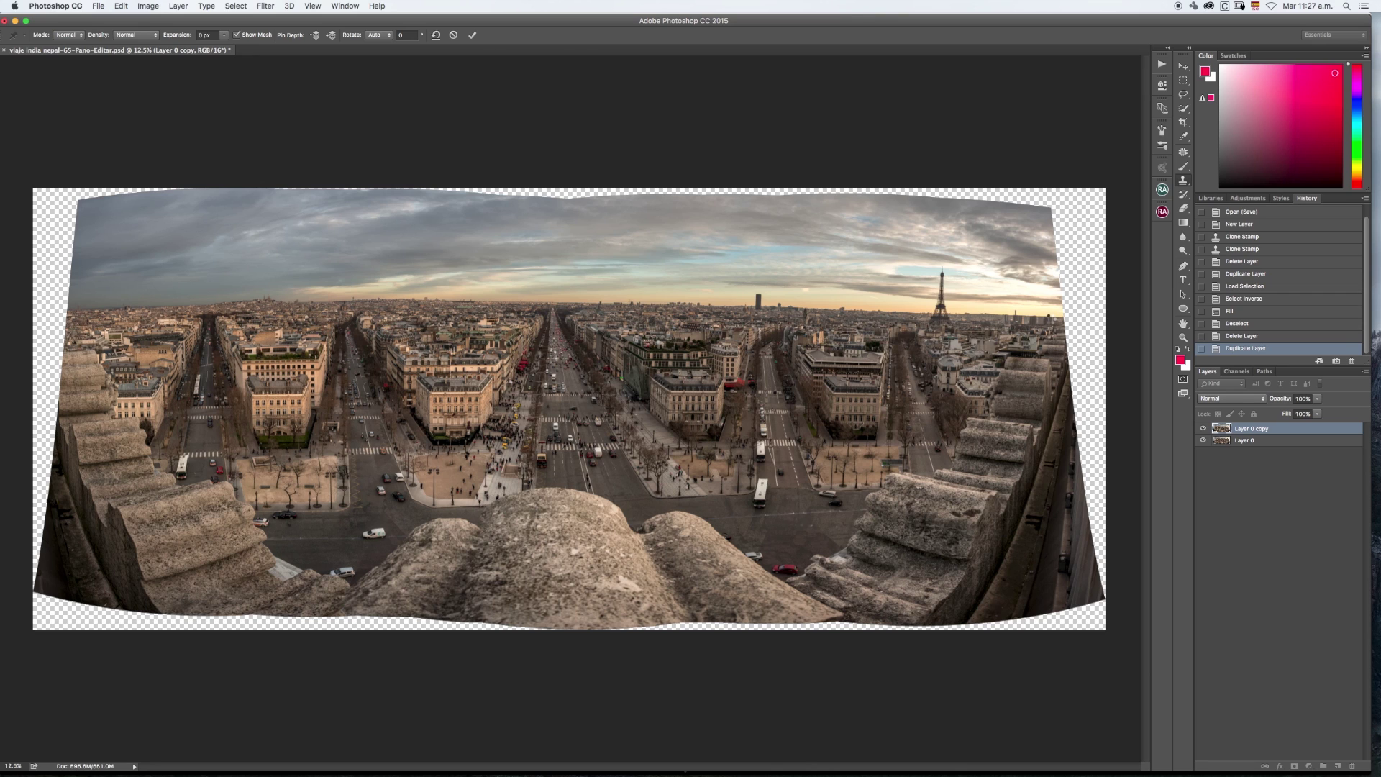
key(Return)
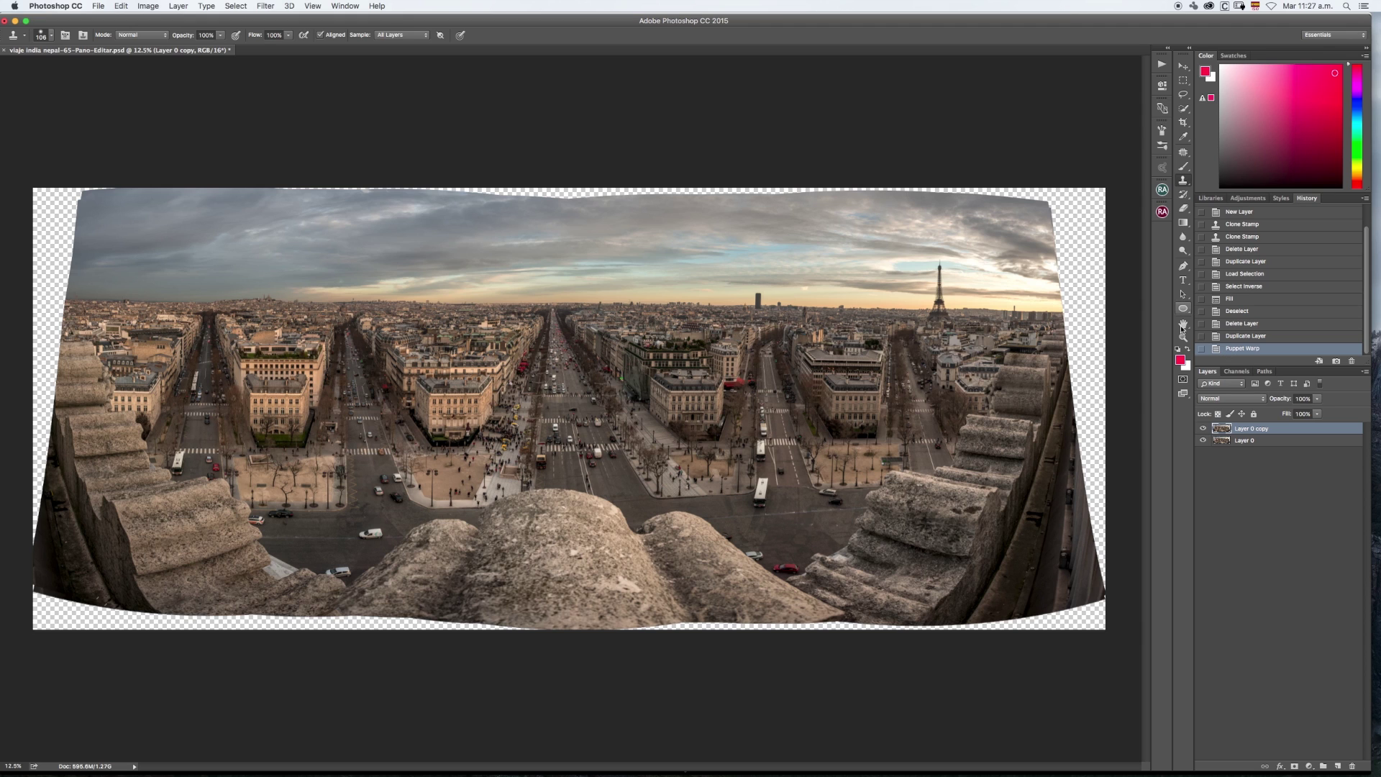
- Compare the warped Layer 0 copy with the original layer by toggling its visibility
click(1204, 429)
click(1204, 429)
click(1204, 429)
click(1203, 429)
- Open the Topaz Adjust 5 filter for the warped layer, skip its introduction, and show the HDR Collection presets
click(264, 7)
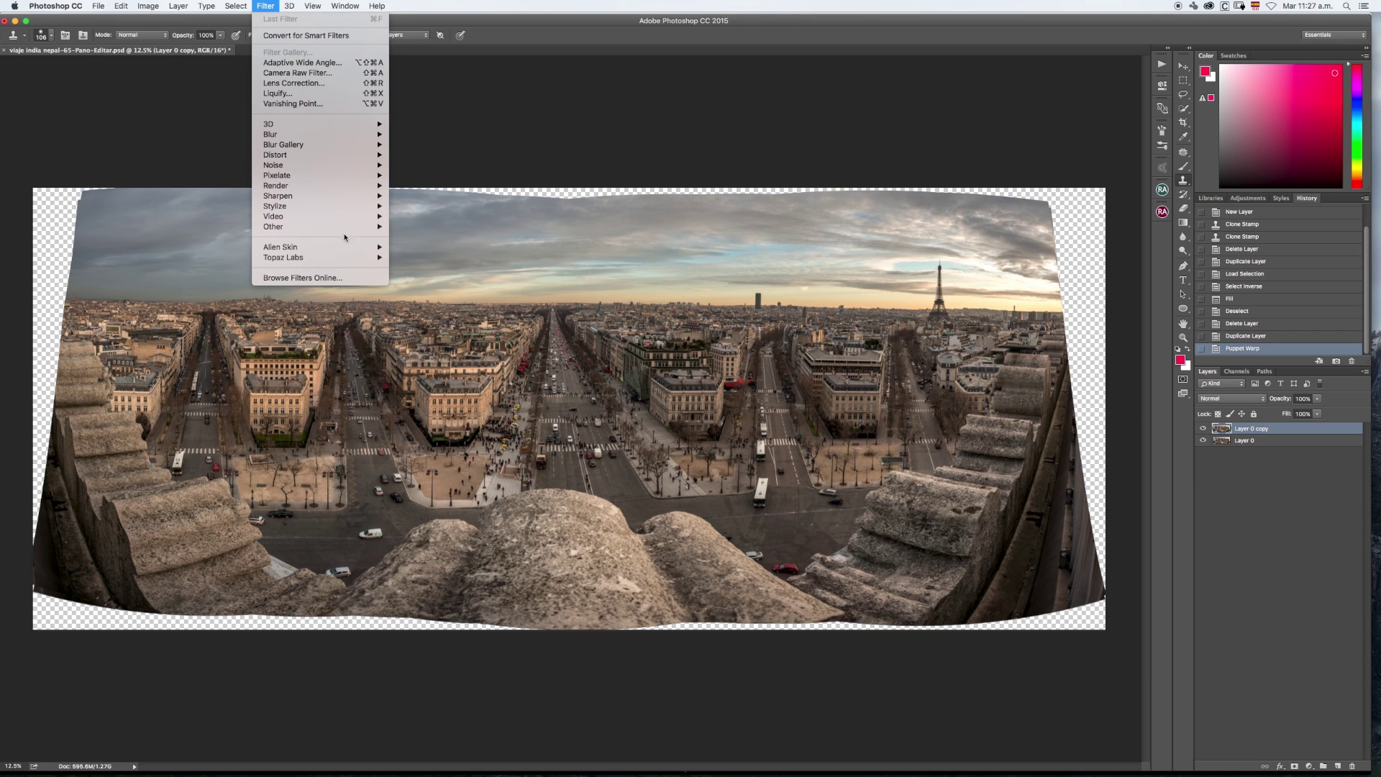
mouse_move(341, 259)
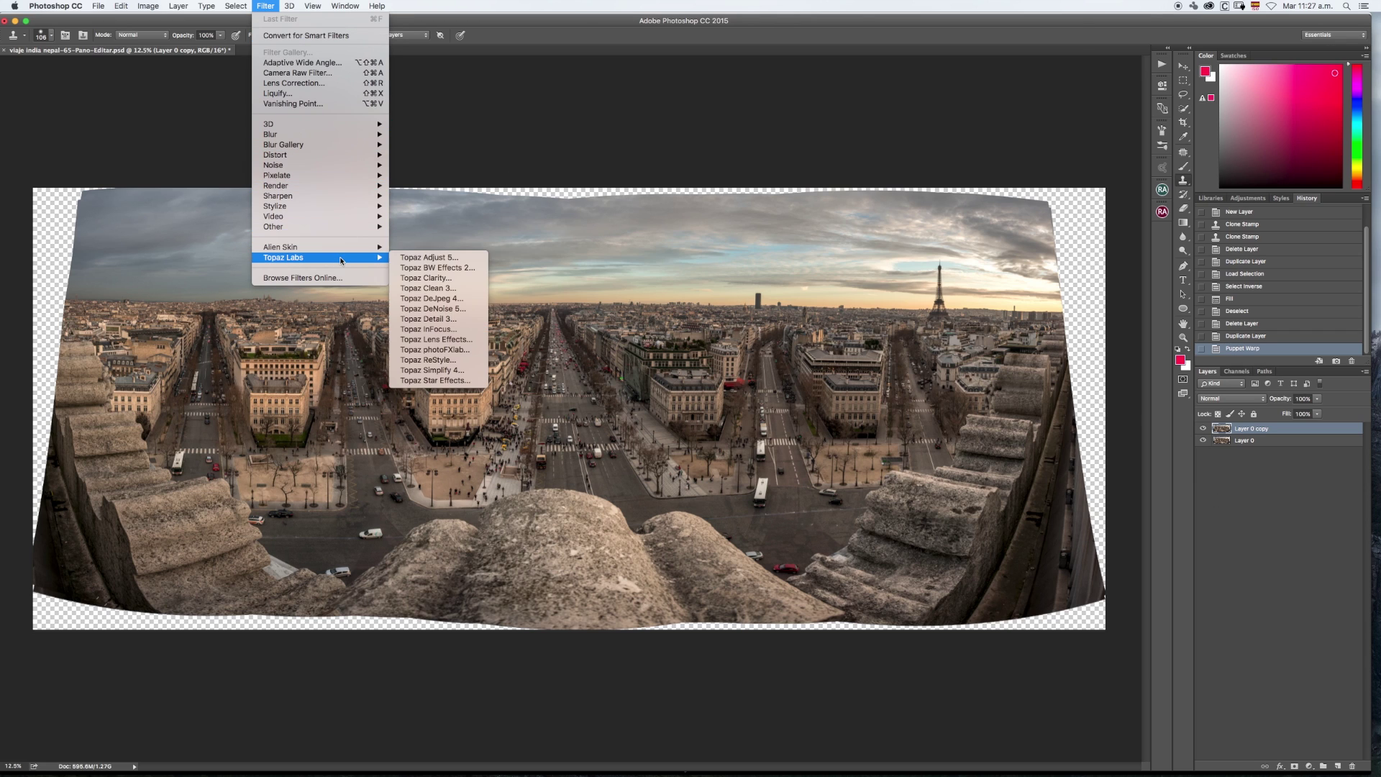
click(452, 258)
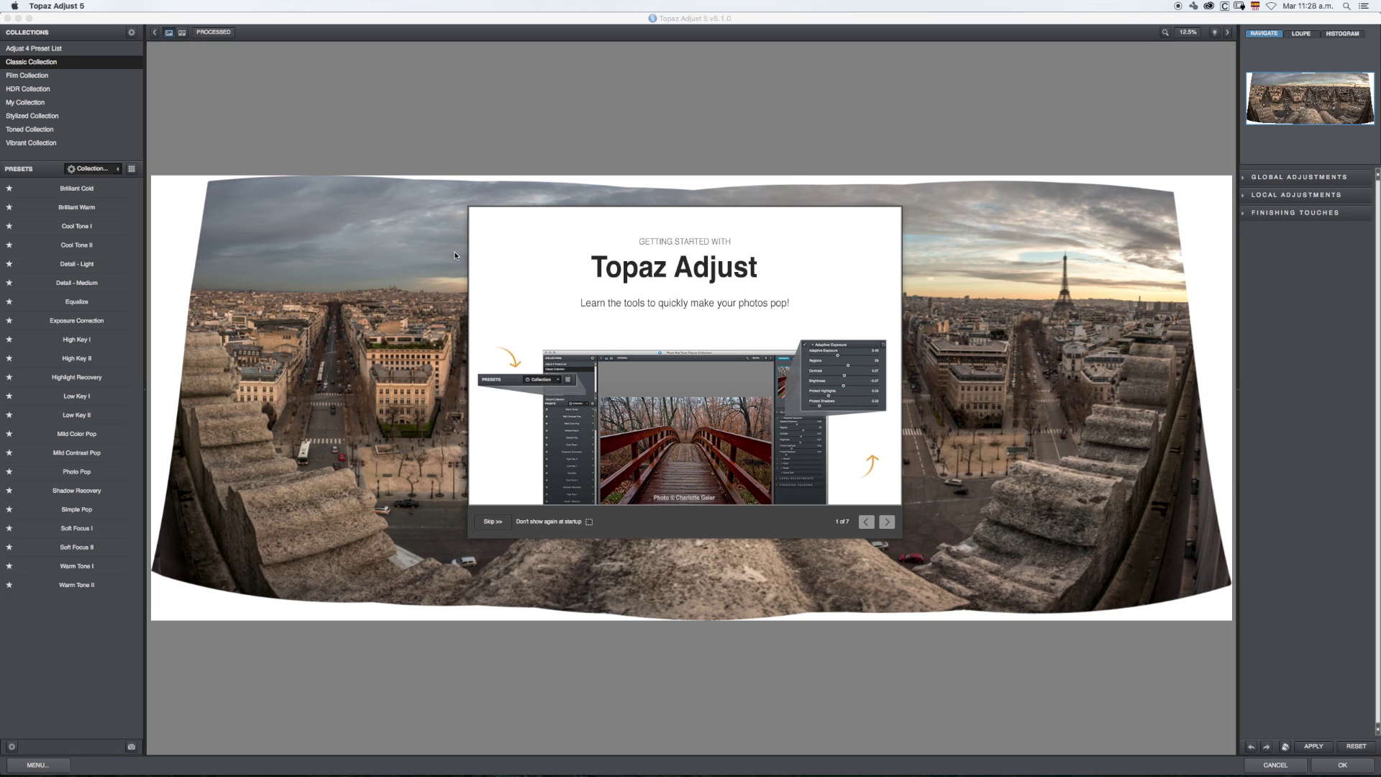
click(487, 523)
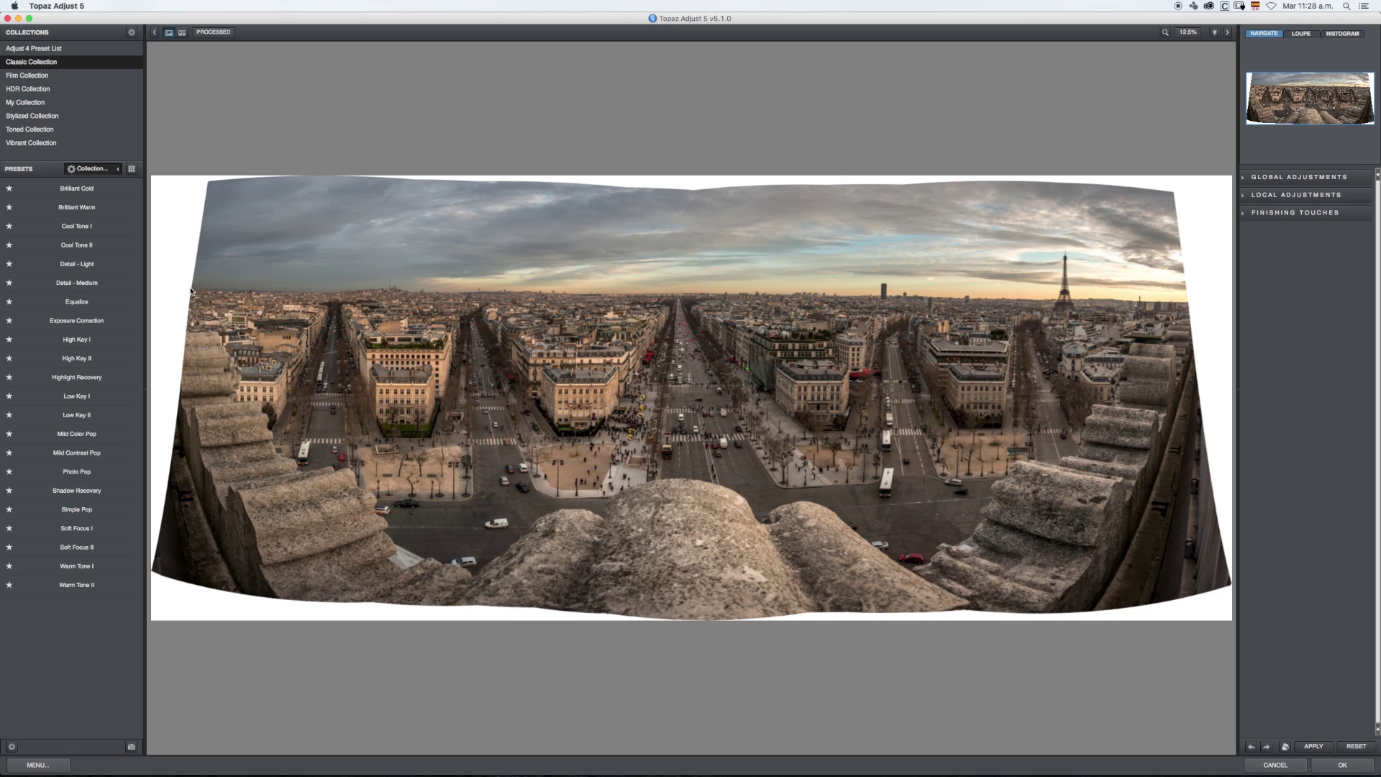
click(30, 90)
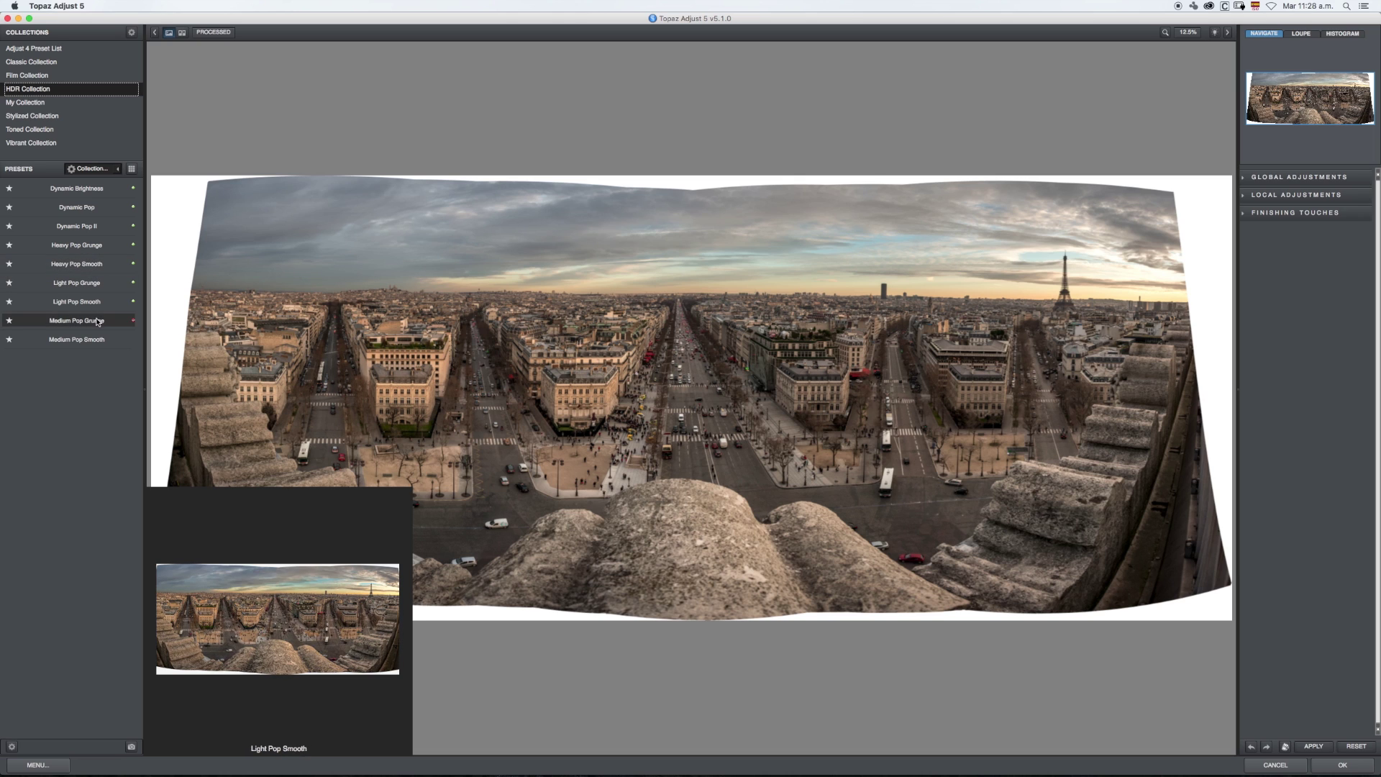
- Try the Dynamic Pop preset and compare it with the original at 100%, including around the Eiffel Tower
click(85, 209)
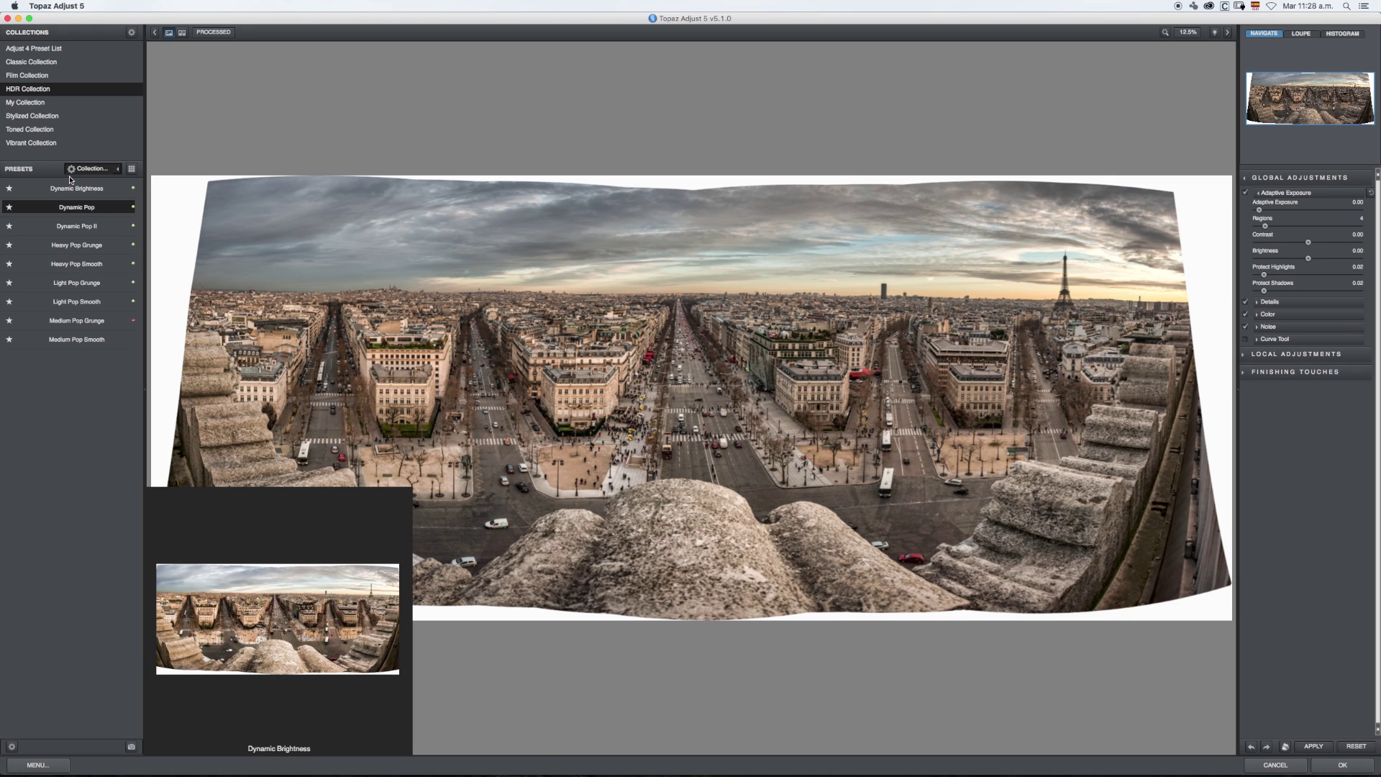
click(1188, 32)
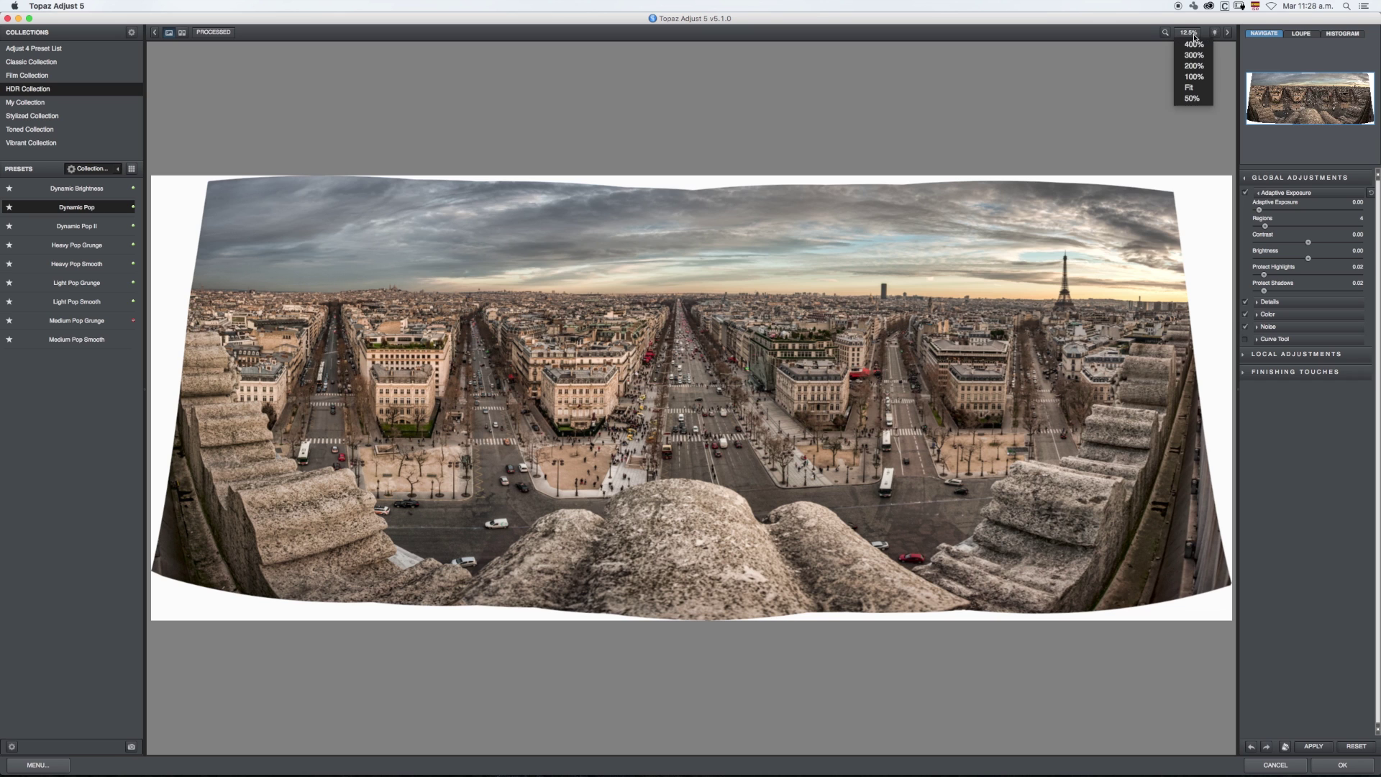
click(1194, 76)
click(1072, 79)
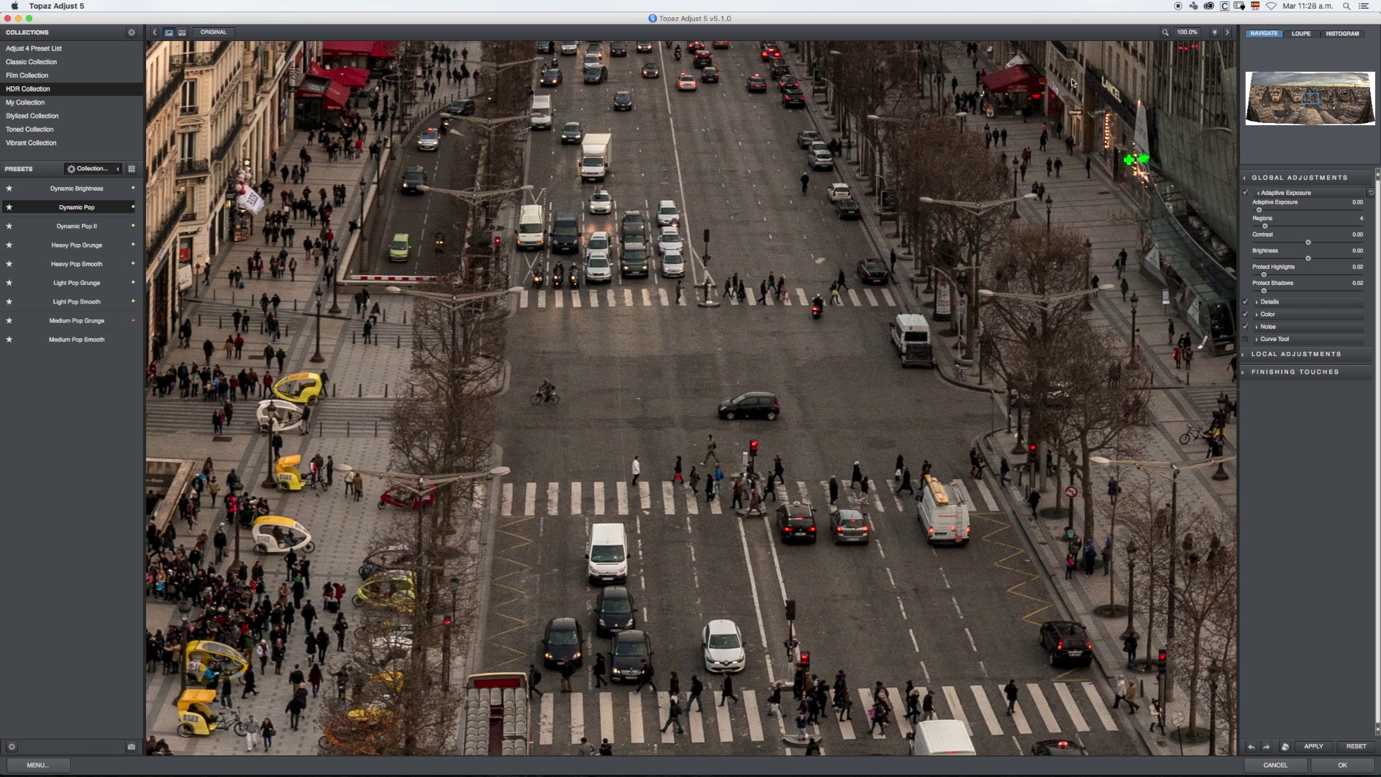
click(915, 293)
click(848, 336)
click(182, 33)
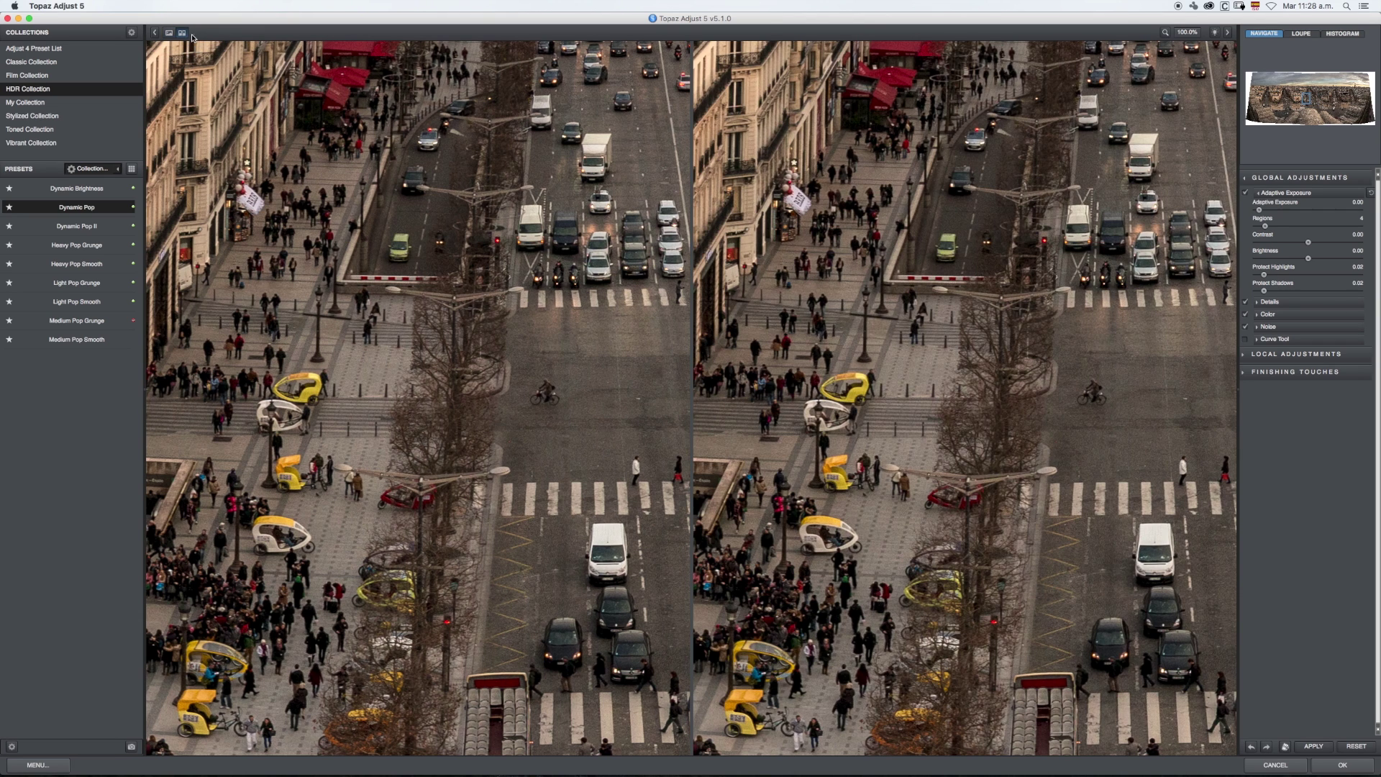
click(169, 33)
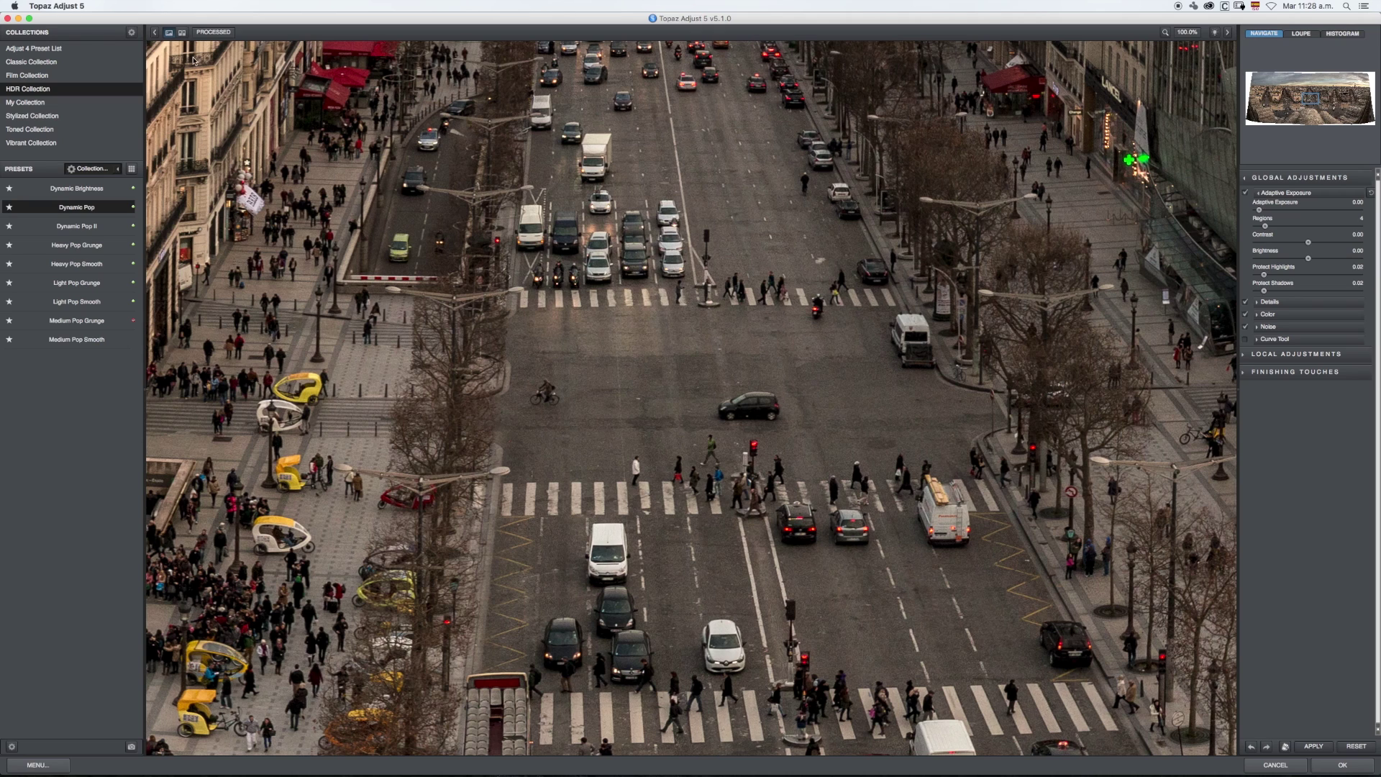
click(208, 34)
drag(1321, 97, 1359, 88)
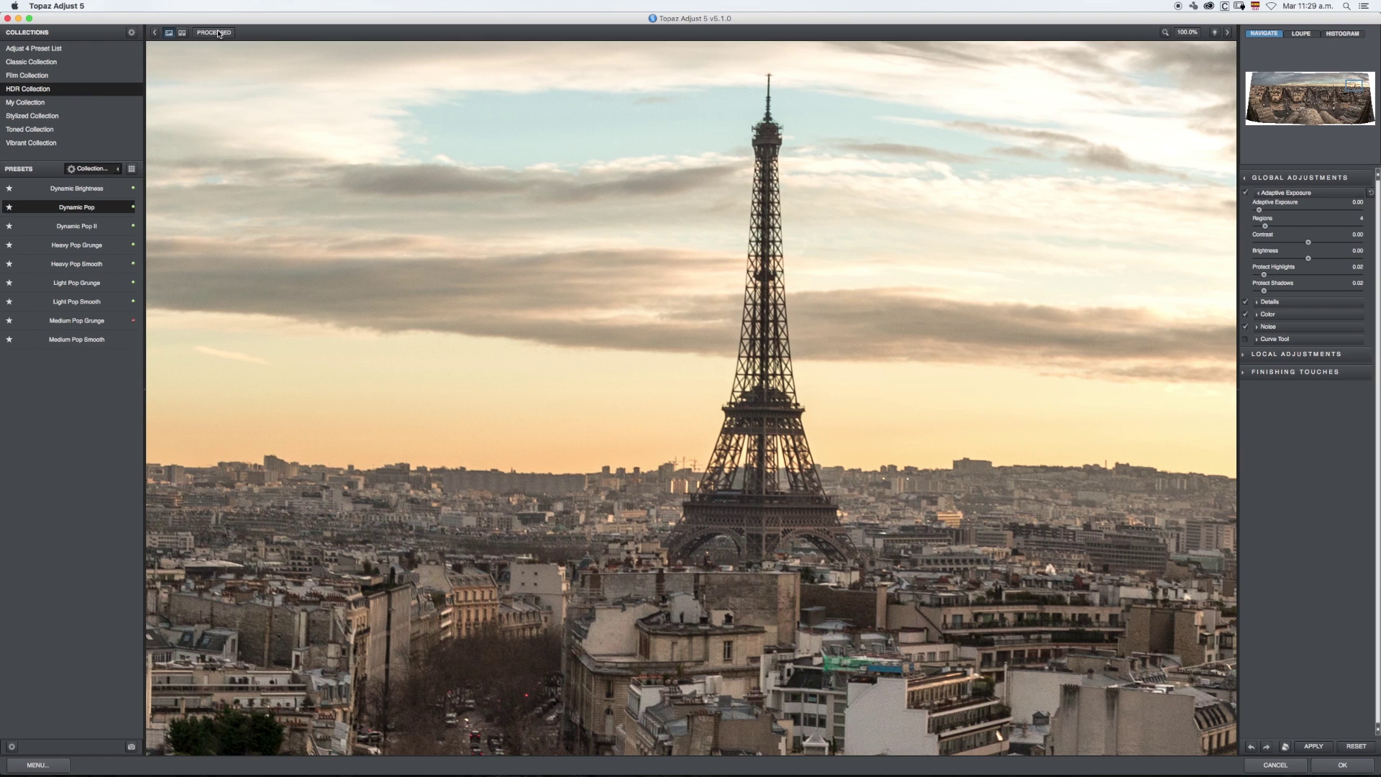
click(1167, 32)
click(1203, 92)
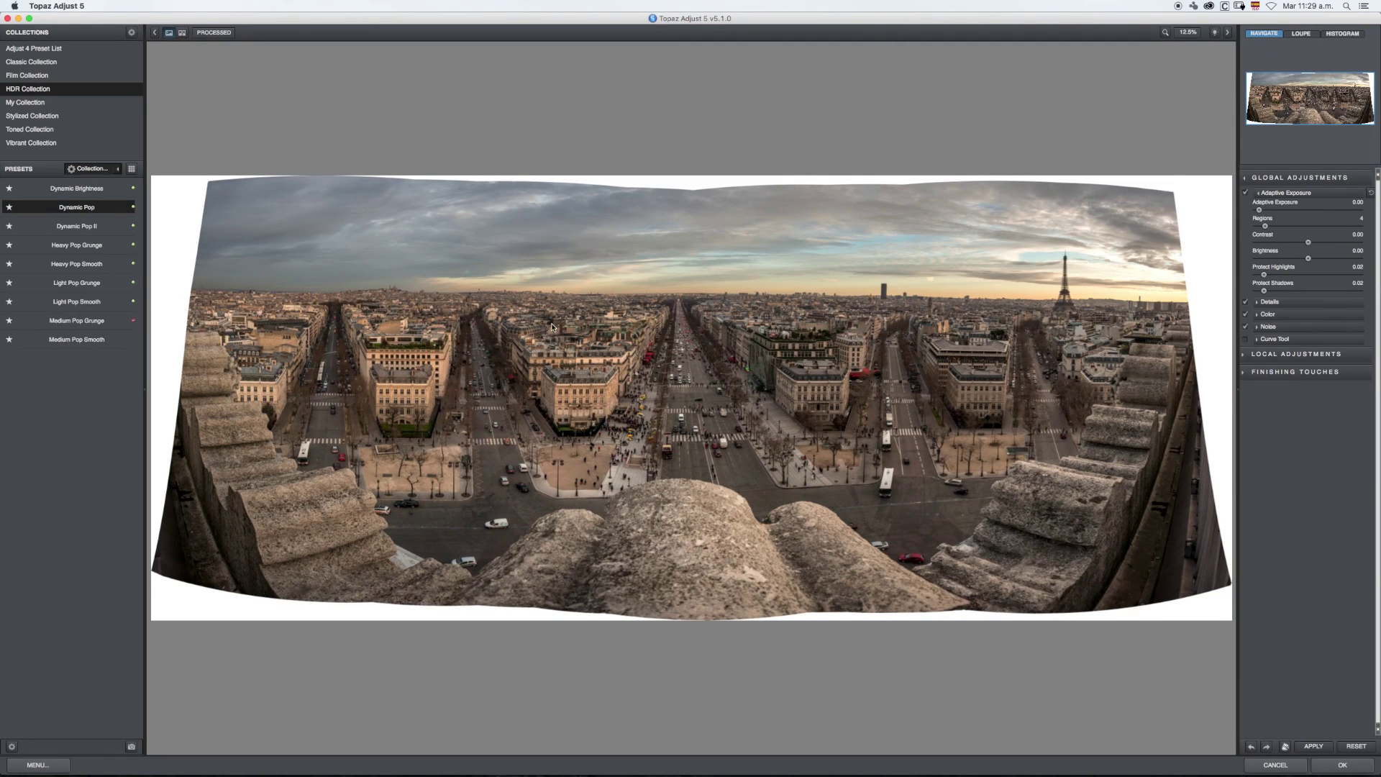
- Apply the Dynamic Pop II preset with Protect Highlights at 0.09 and Adaptive Exposure at 0.45
mouse_move(94, 227)
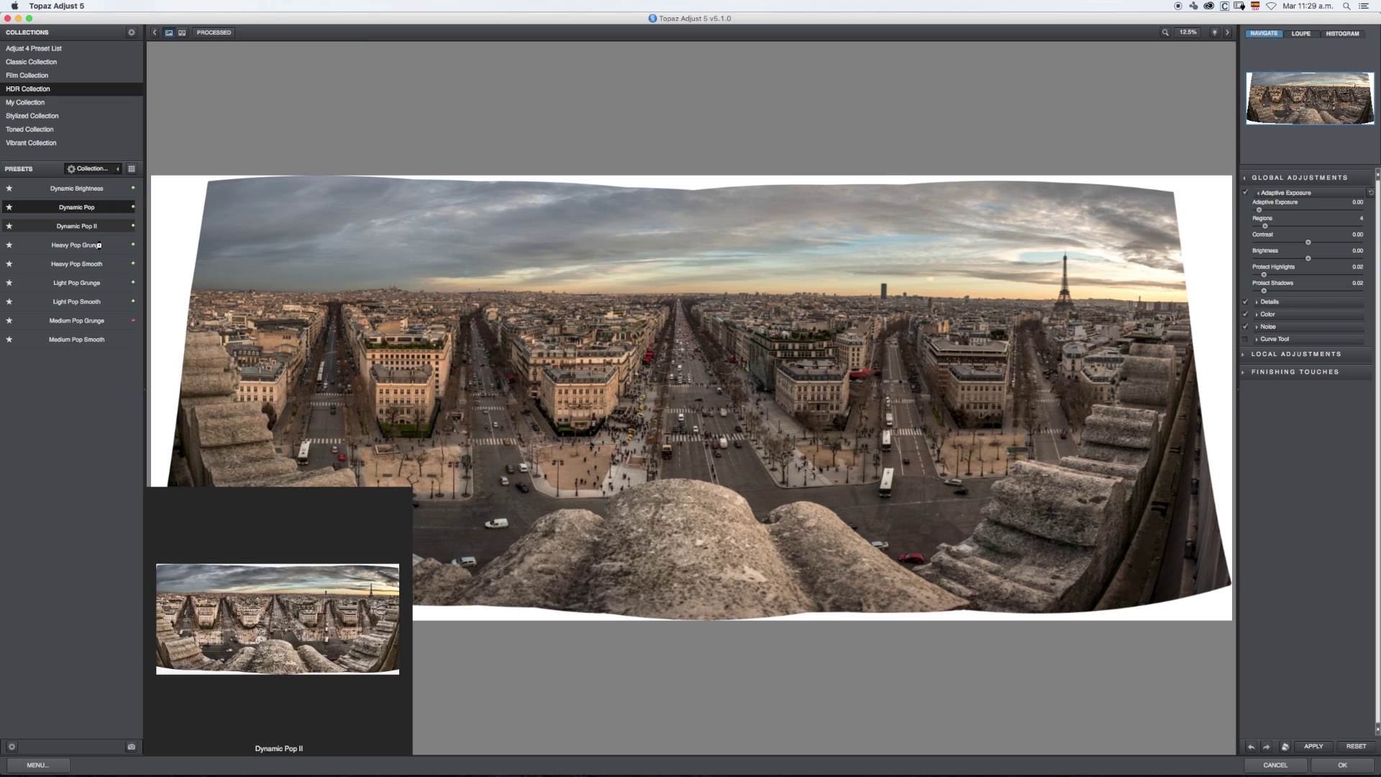
click(98, 229)
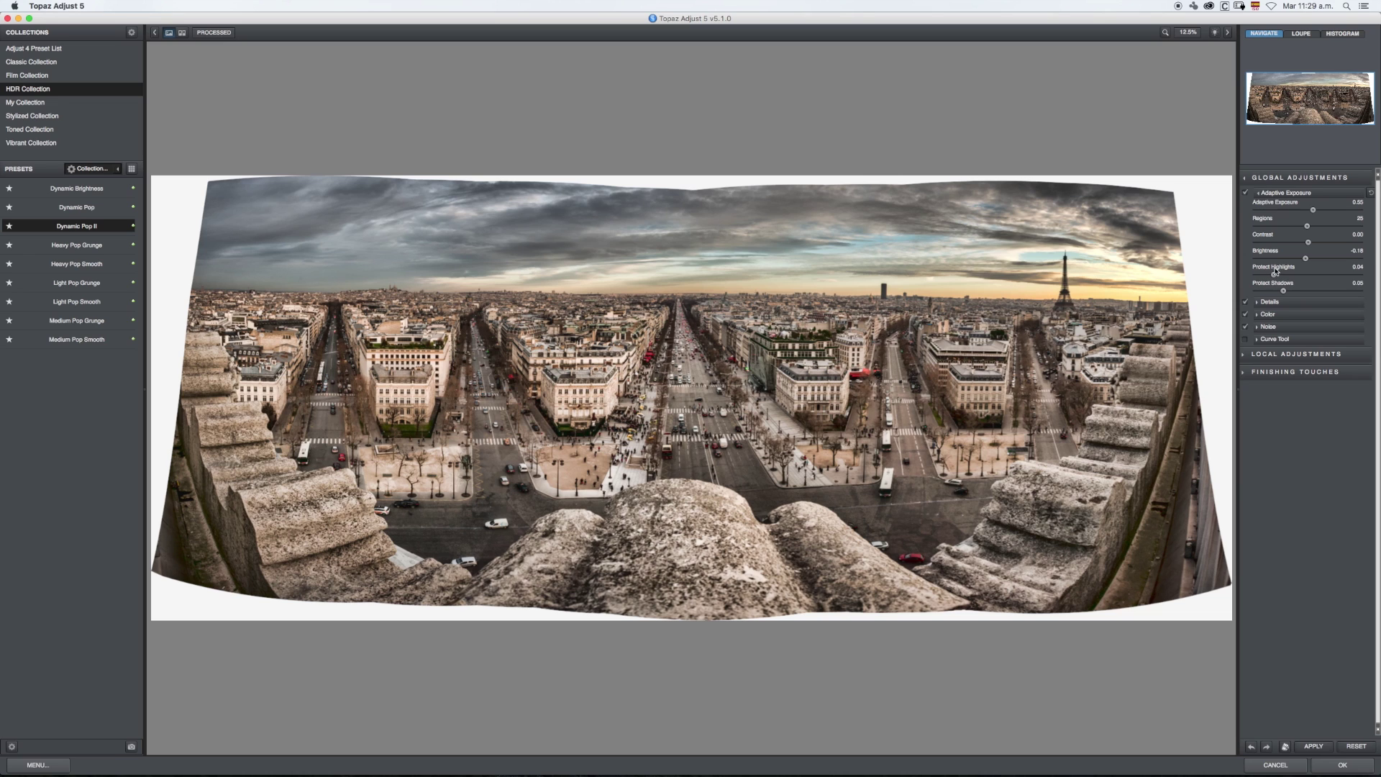
drag(1275, 277, 1300, 276)
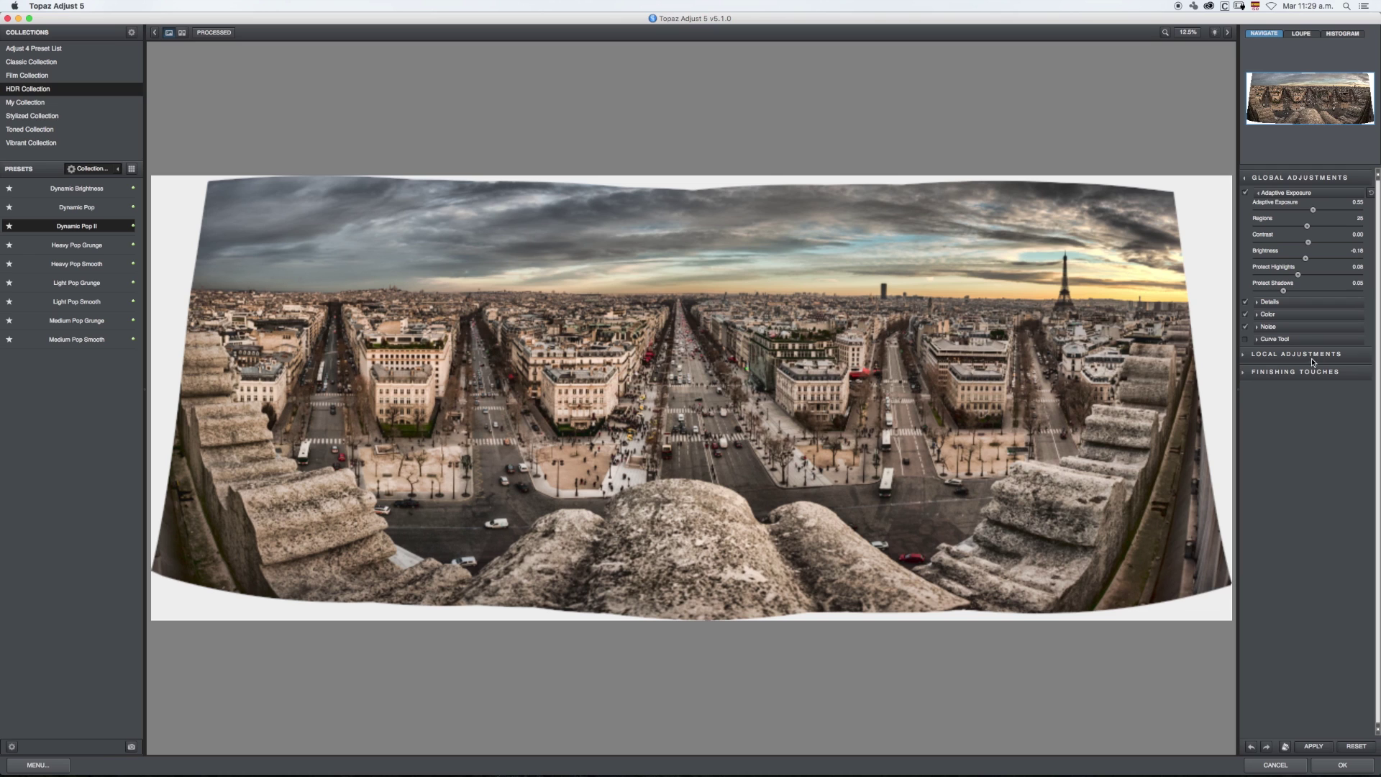
drag(1298, 274, 1303, 275)
drag(1313, 210, 1291, 213)
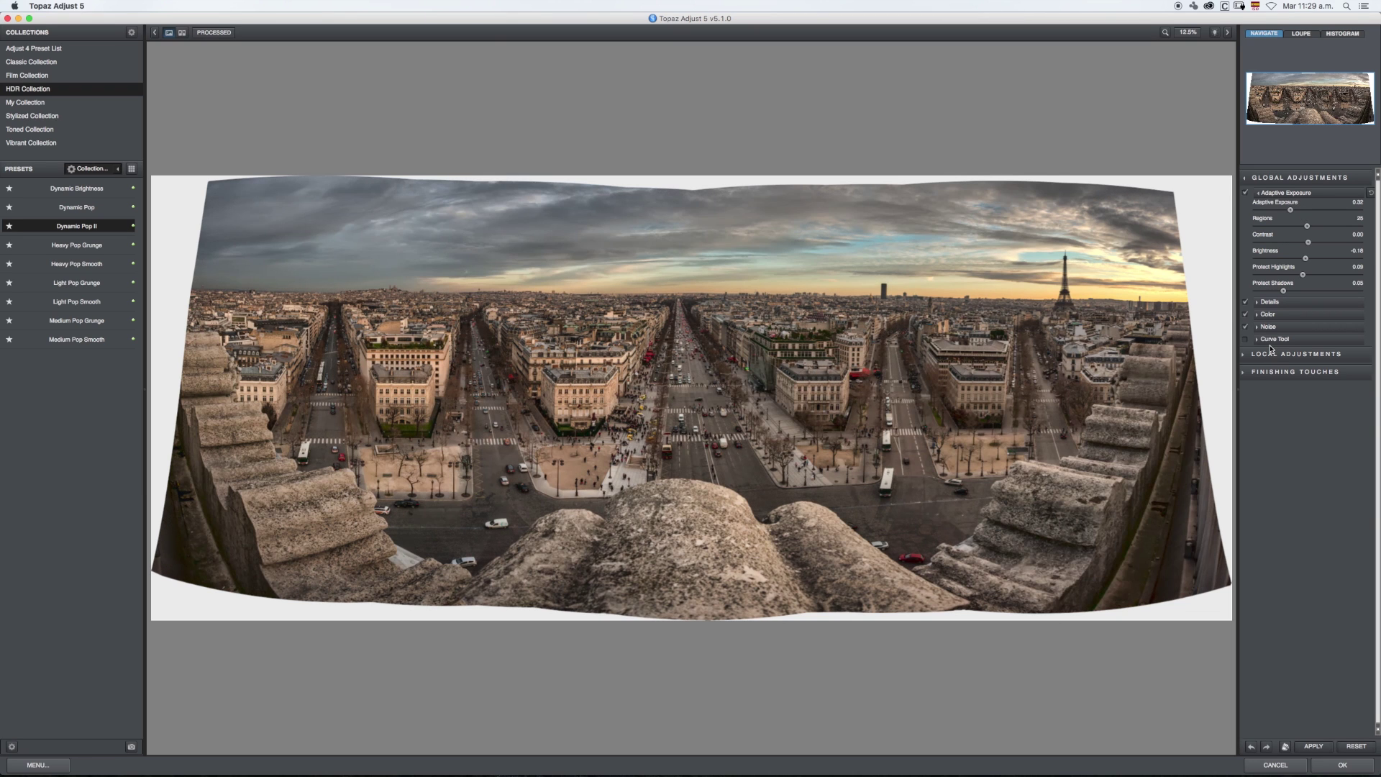
drag(1293, 211, 1300, 212)
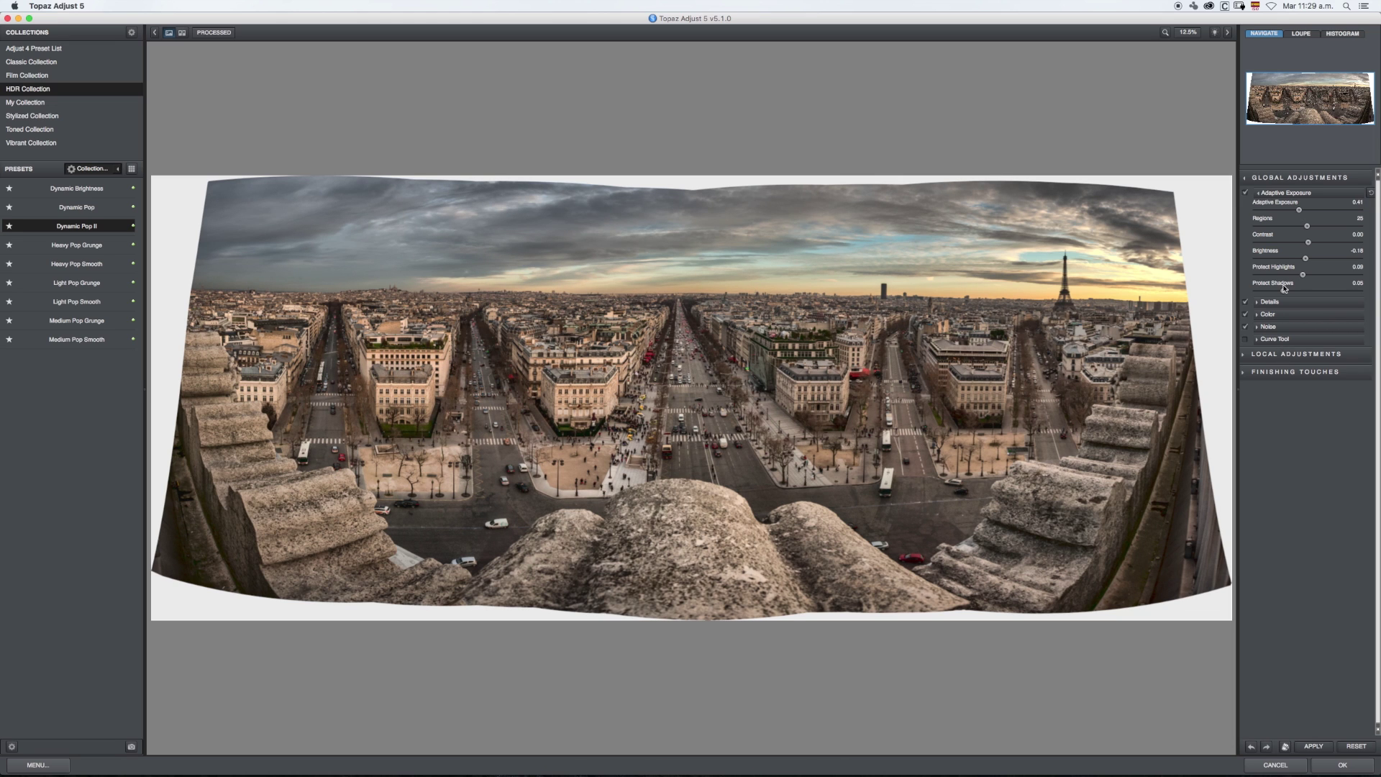
drag(1299, 210, 1303, 210)
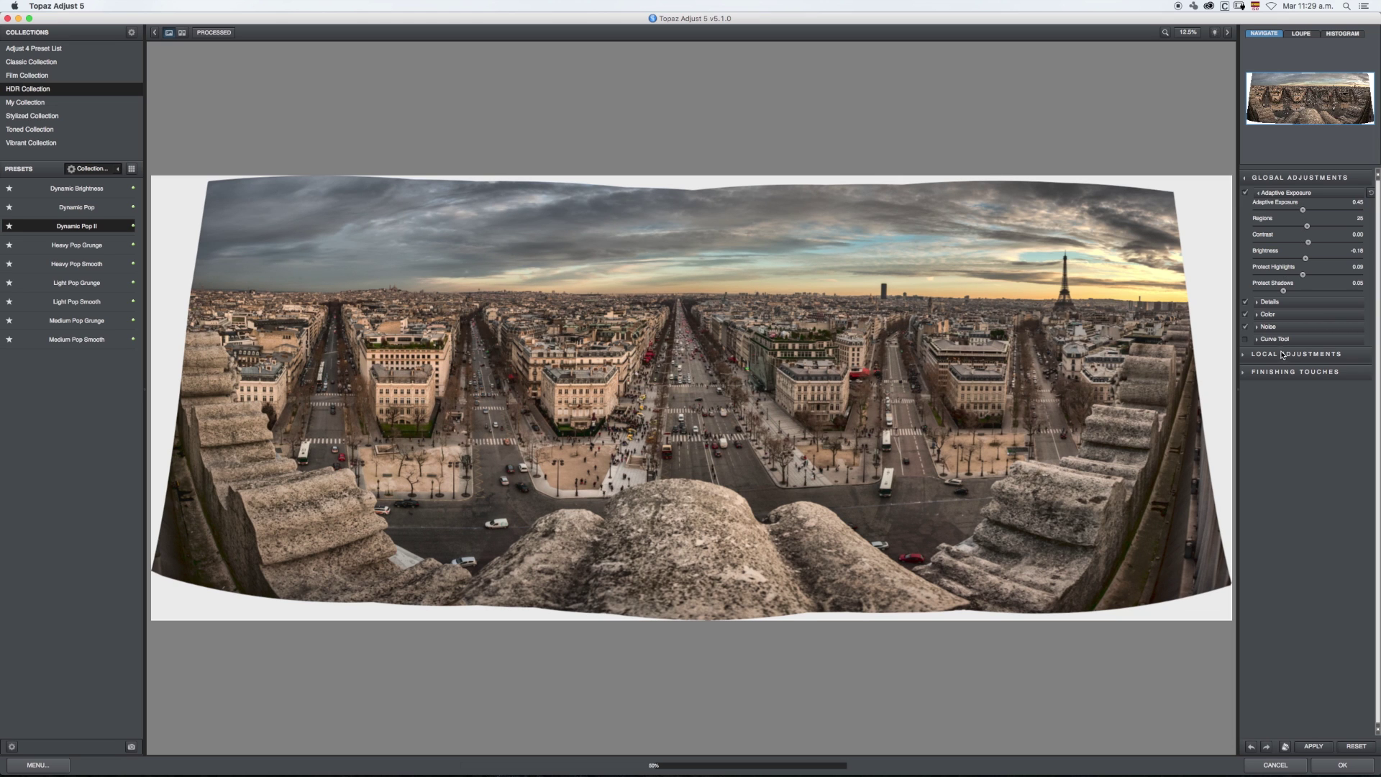
- Set the Details strength to 1.40 and Detail Boost to 1.13, judging the buildings and sky at 50% zoom
click(1261, 303)
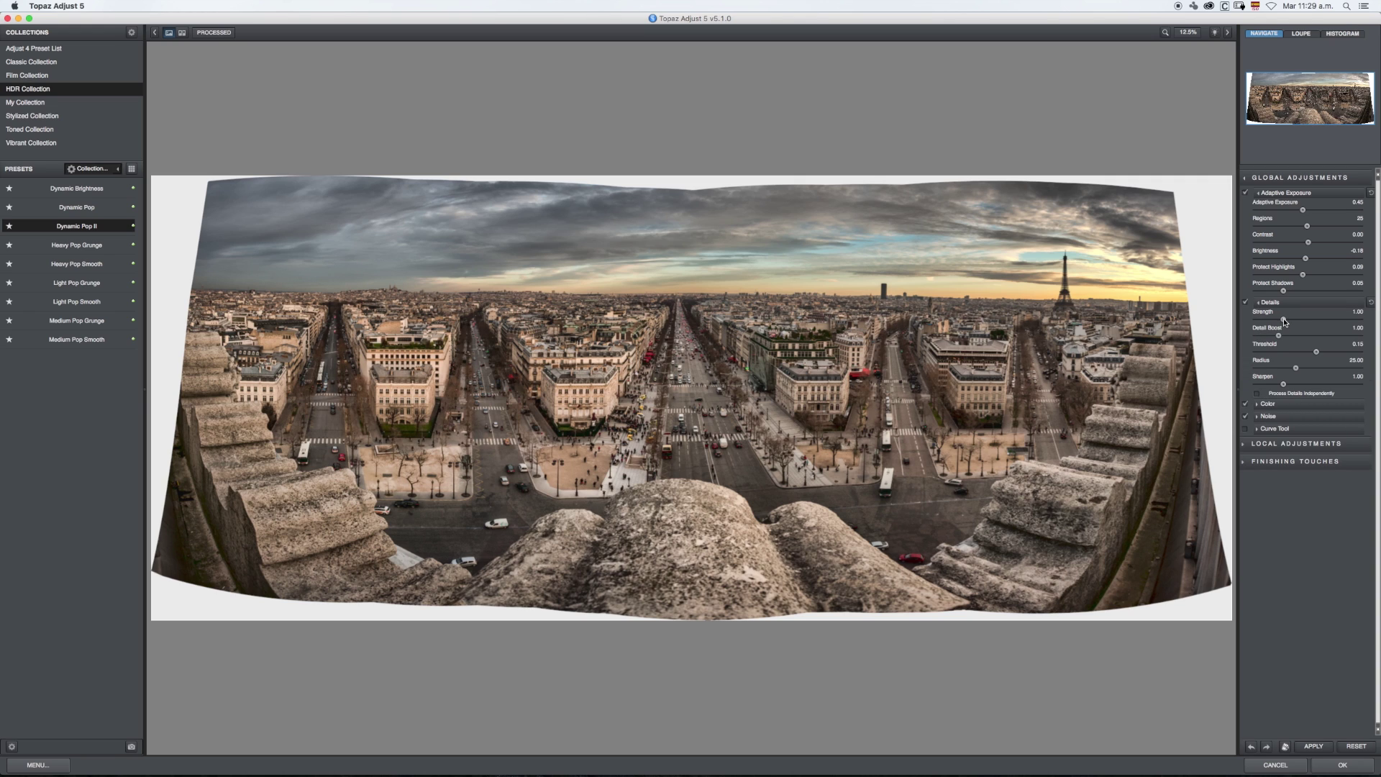
drag(1285, 322, 1287, 321)
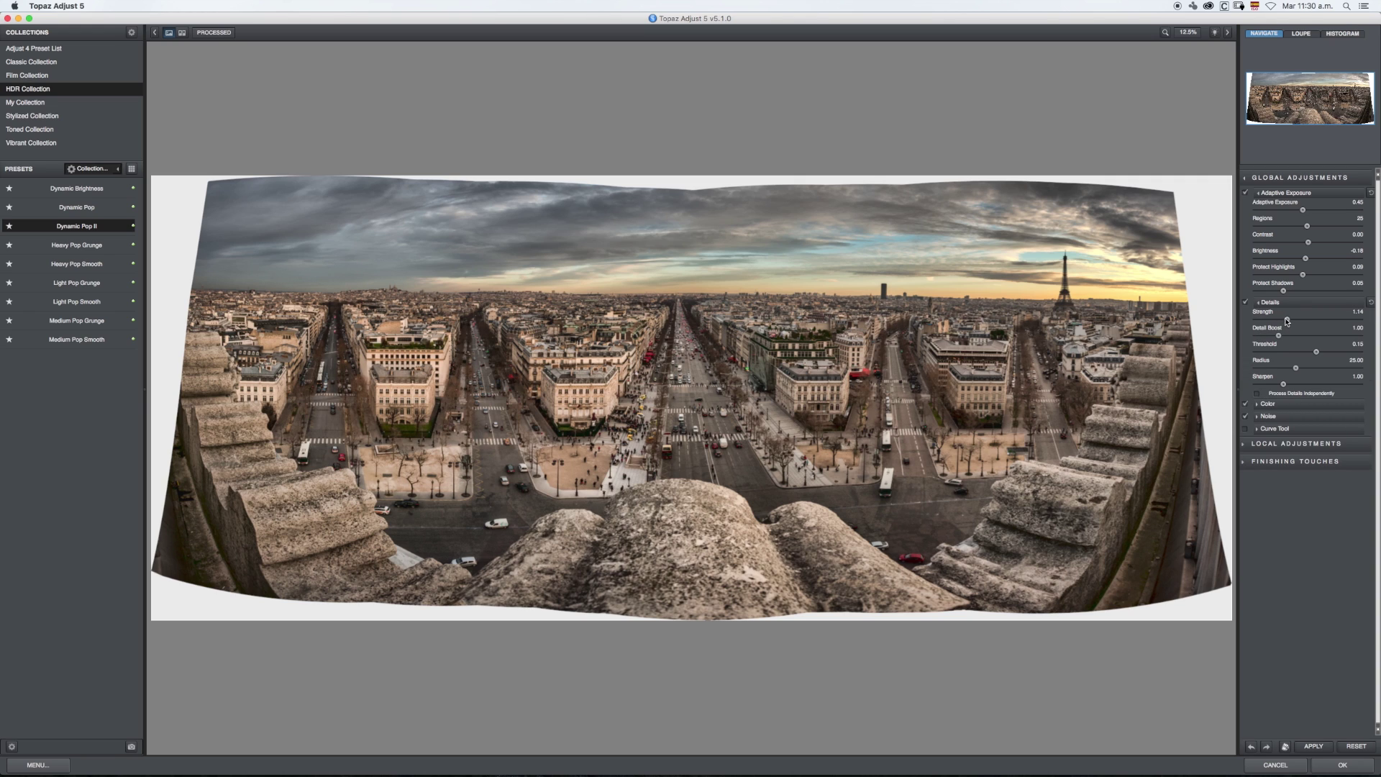
click(1200, 33)
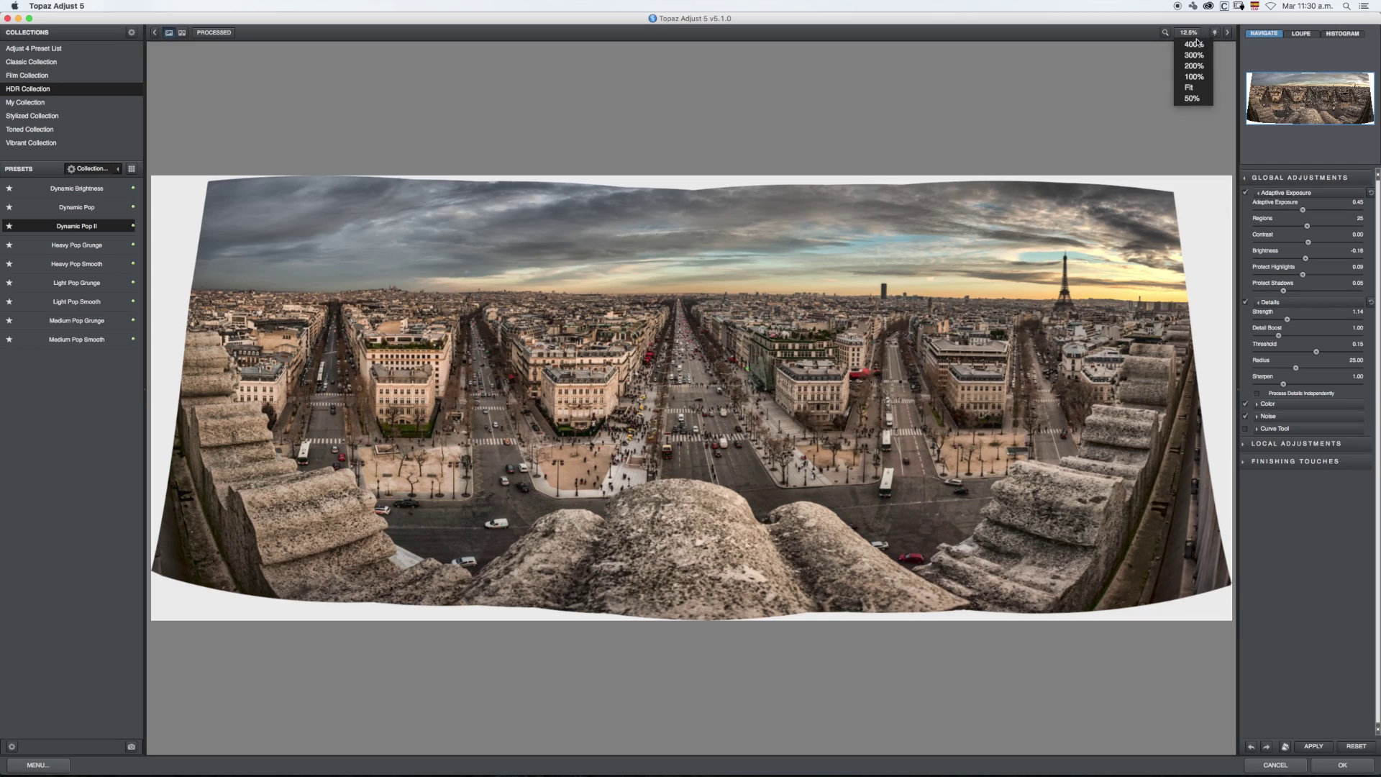
click(1194, 77)
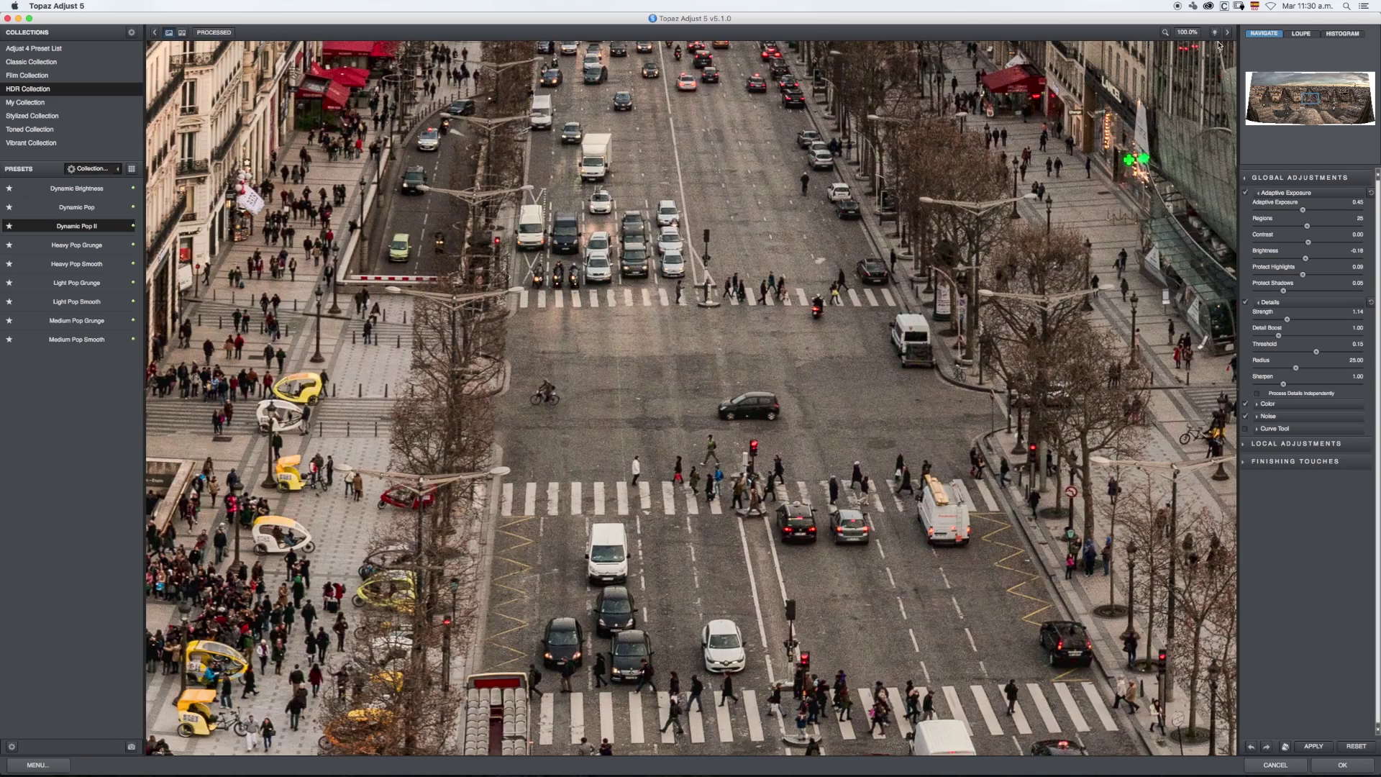
click(1194, 33)
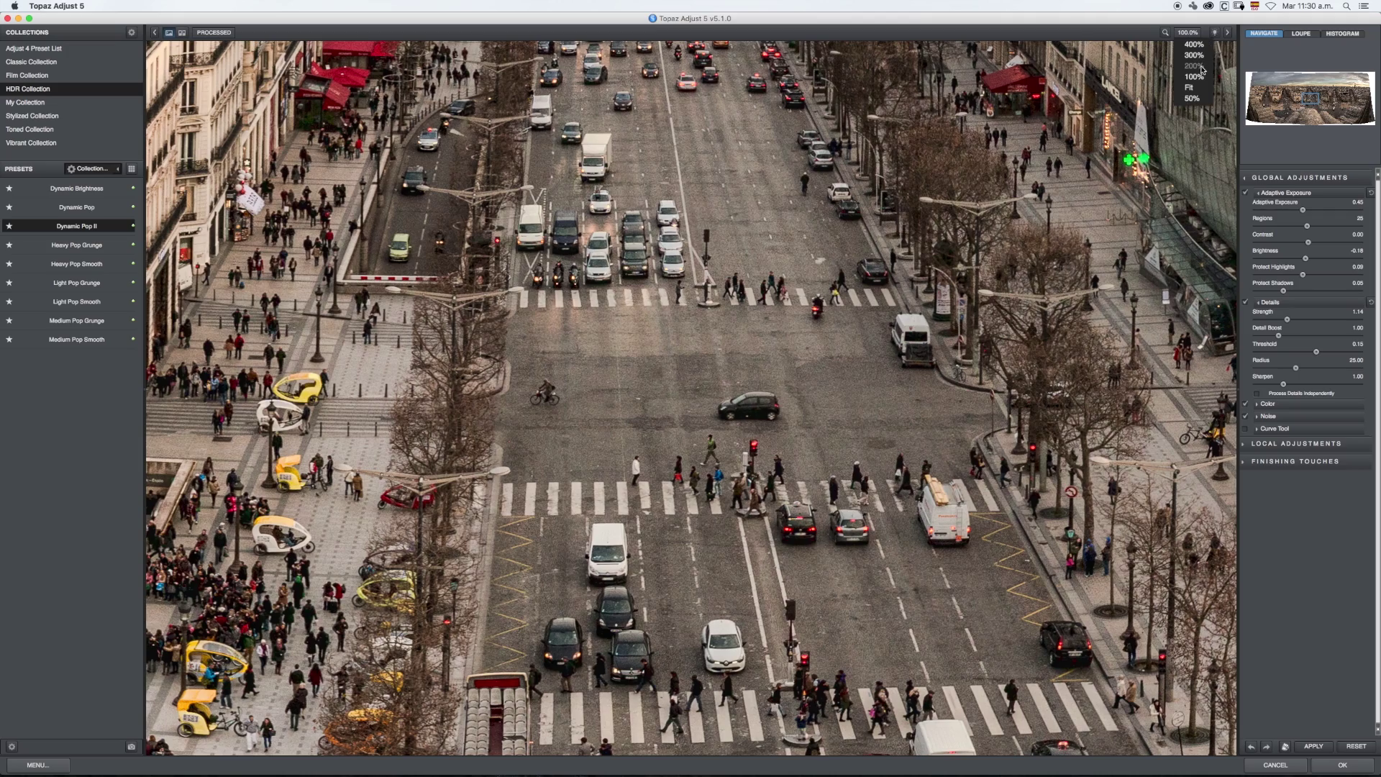
click(1199, 100)
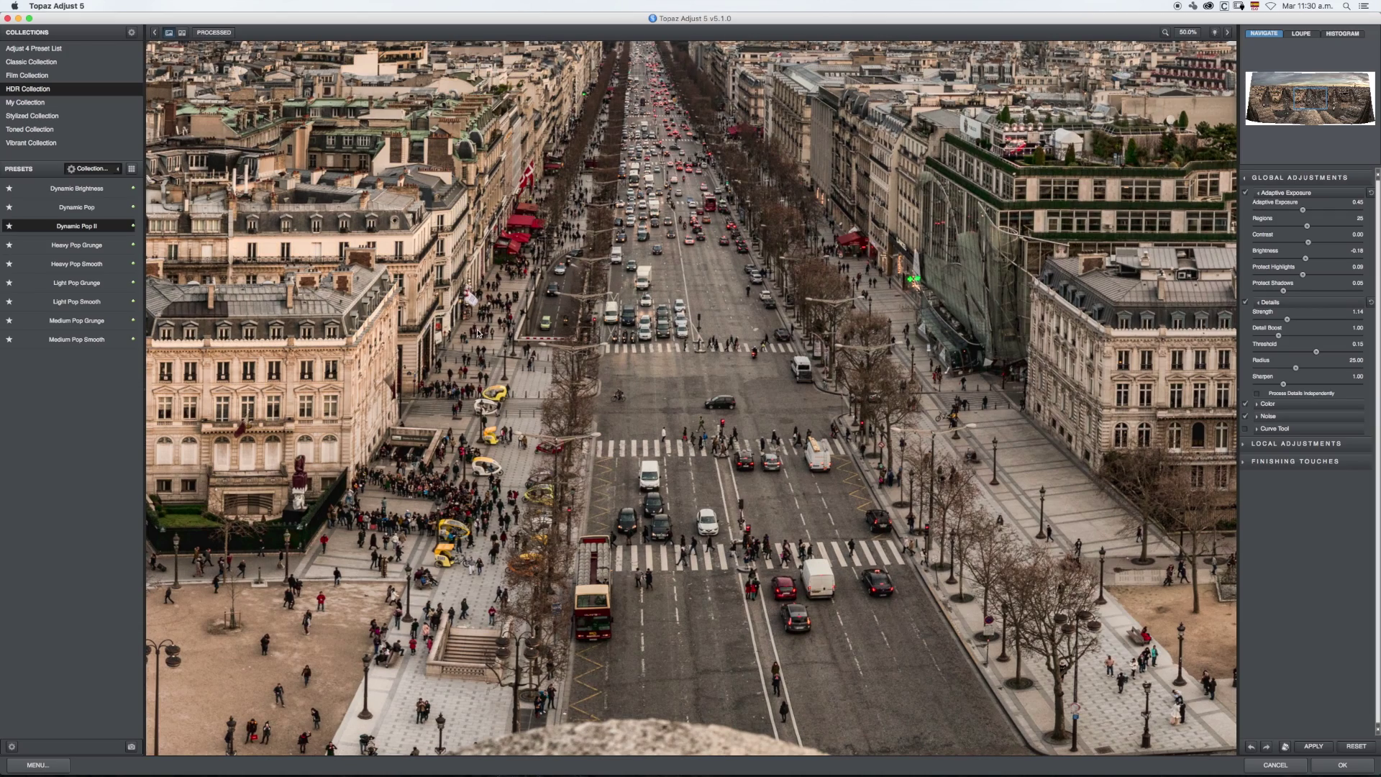
drag(1318, 100, 1295, 91)
drag(1125, 459, 874, 436)
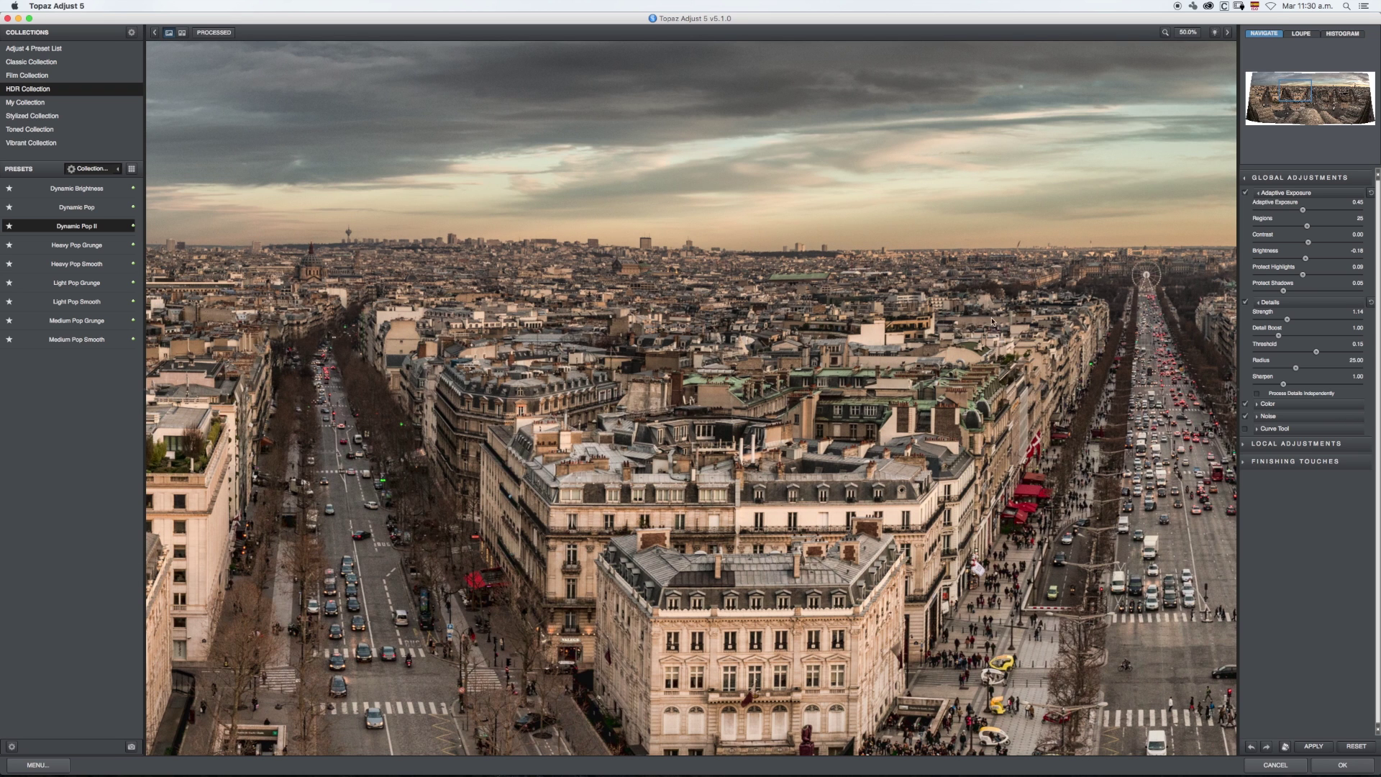
drag(1290, 321, 1294, 321)
drag(1280, 336, 1287, 336)
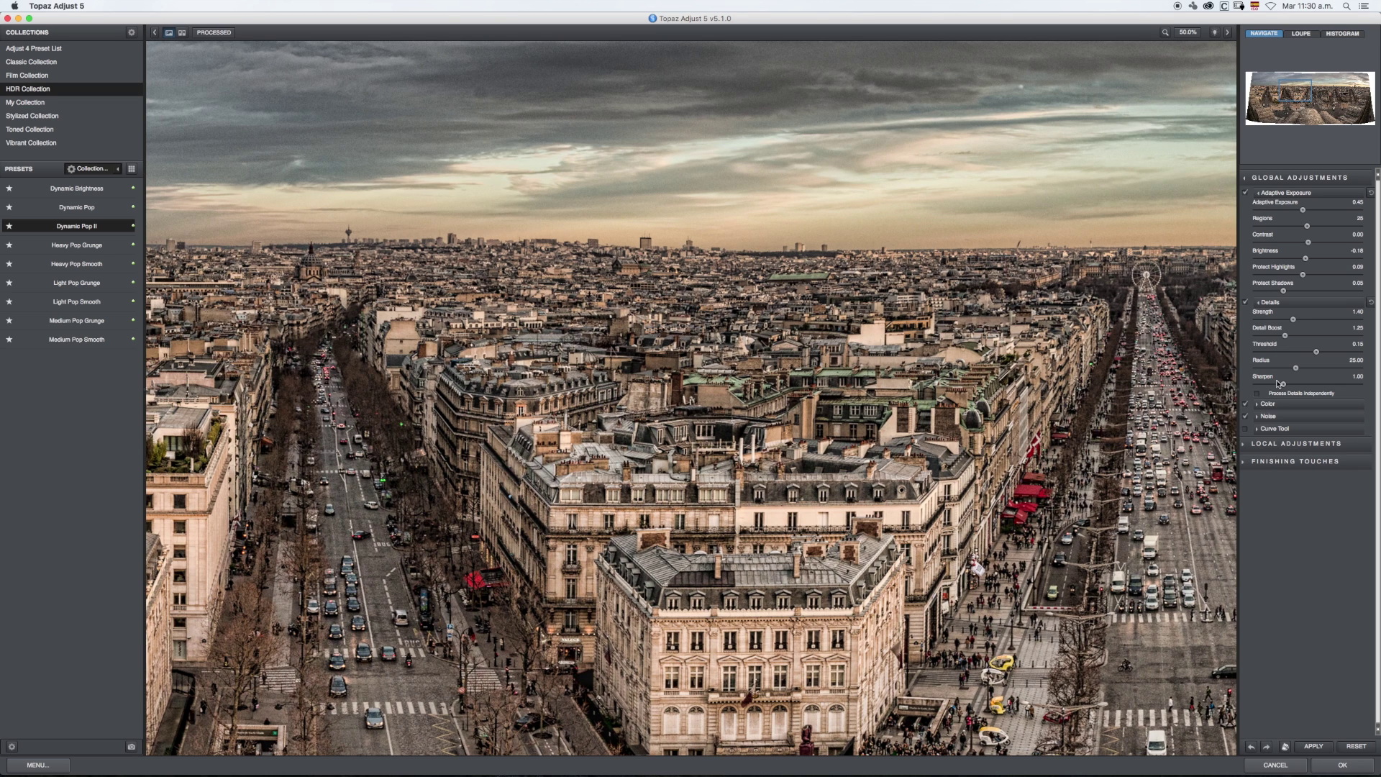
drag(1285, 336, 1282, 336)
- Compare the processed photo with the original around the avenues and sky
click(878, 501)
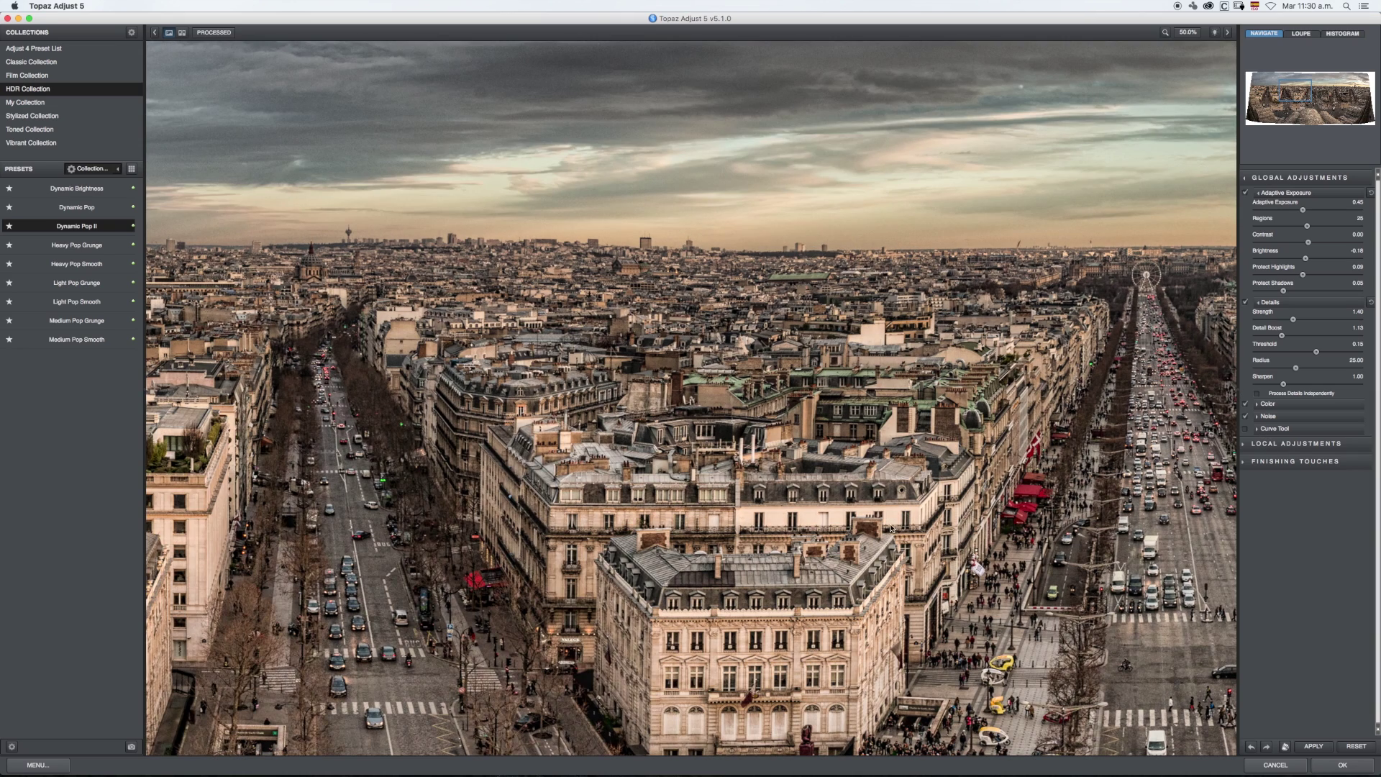
click(890, 529)
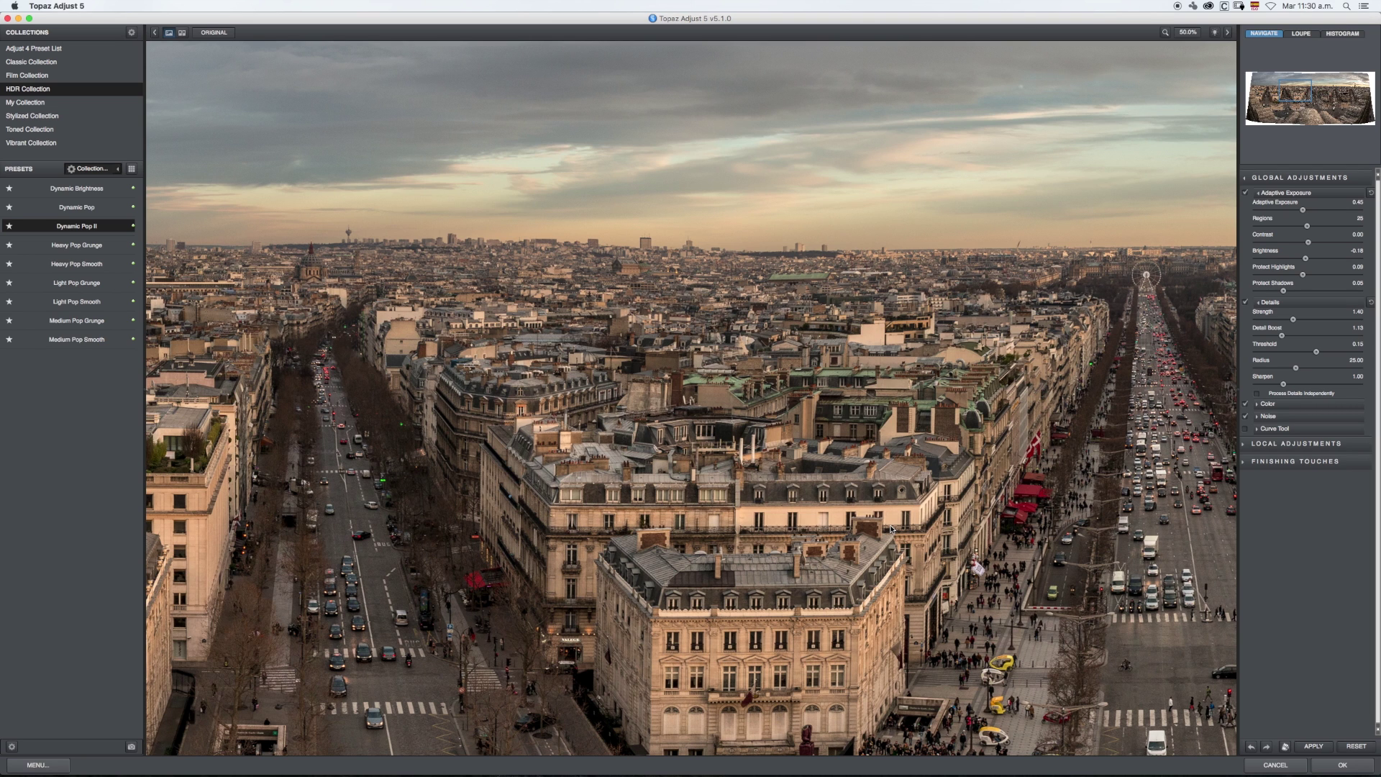
click(891, 528)
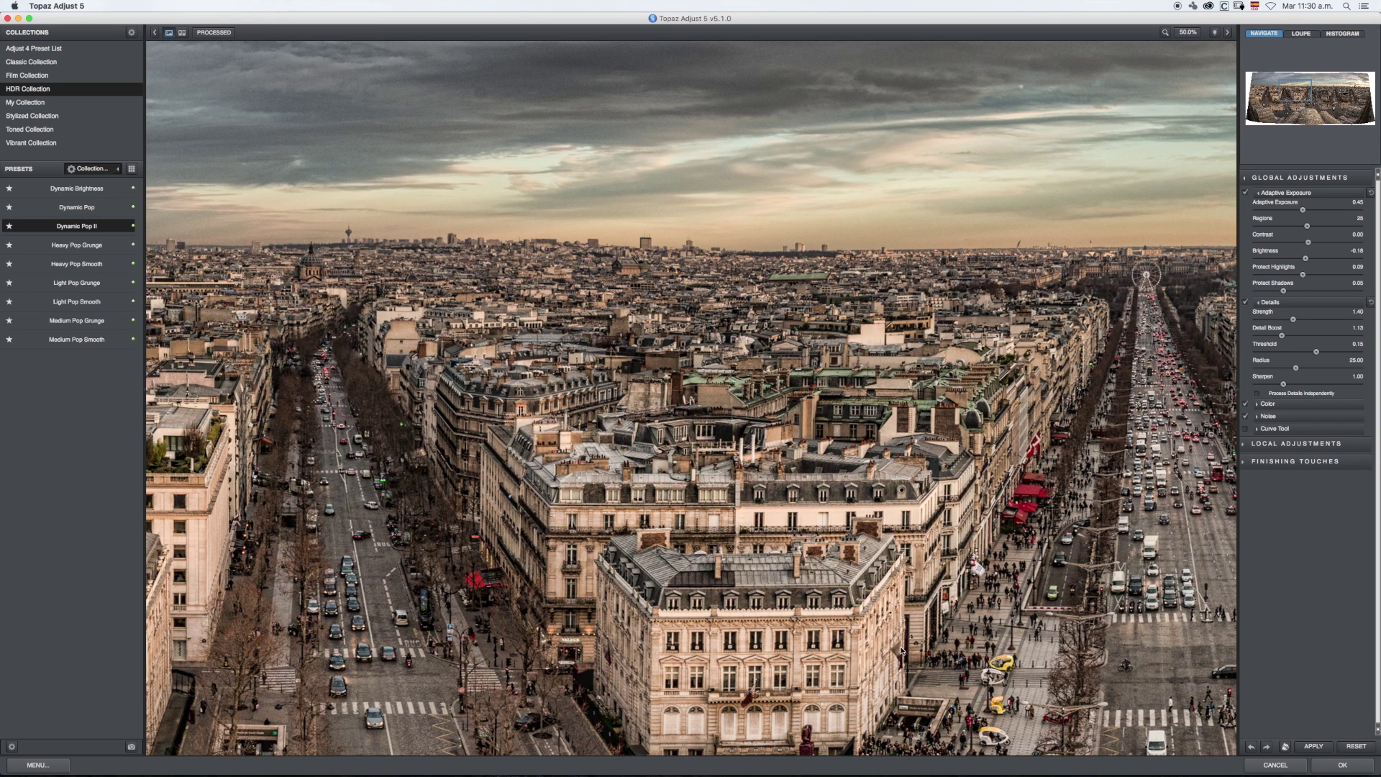
- Set the Color section's Adaptive Saturation to 0.15 and apply the Topaz Adjust filter to the layer
click(1266, 405)
drag(1260, 422, 1269, 421)
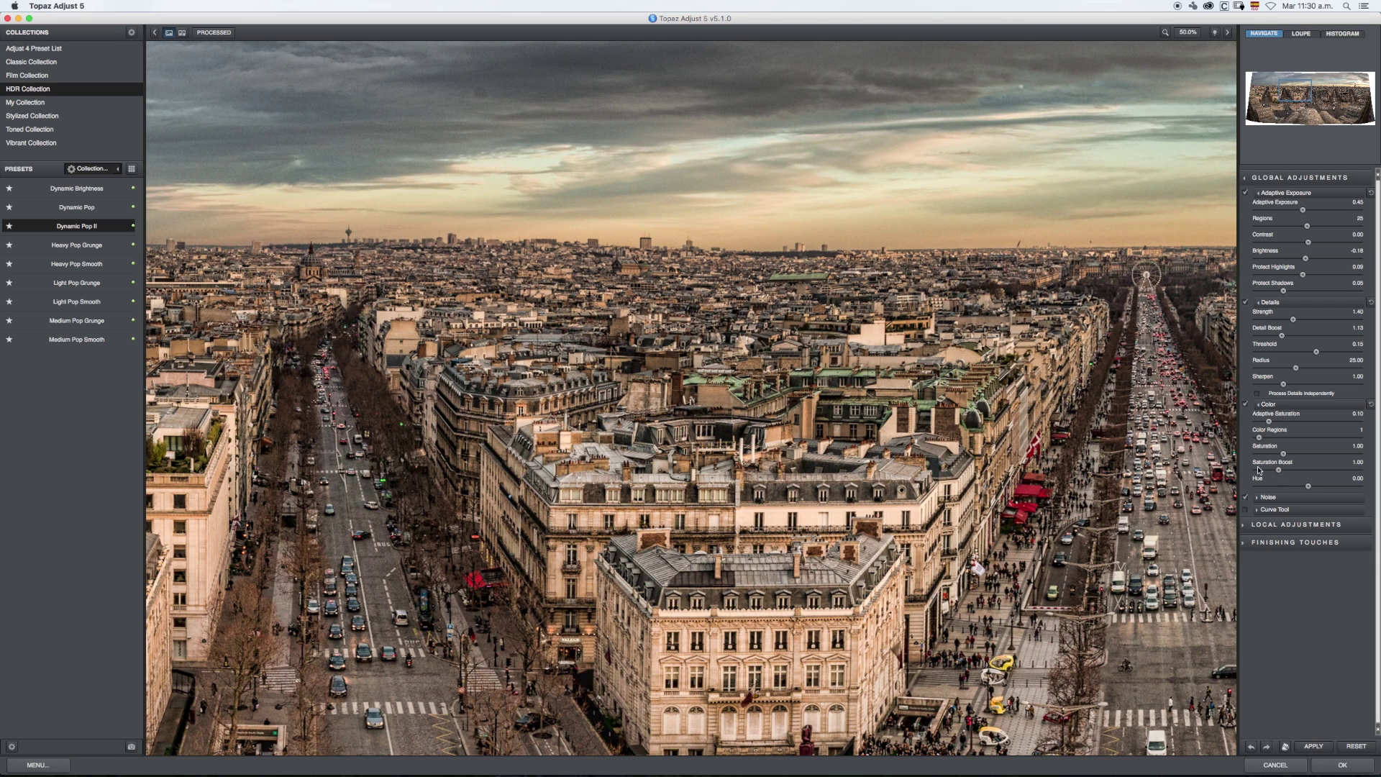
click(1191, 32)
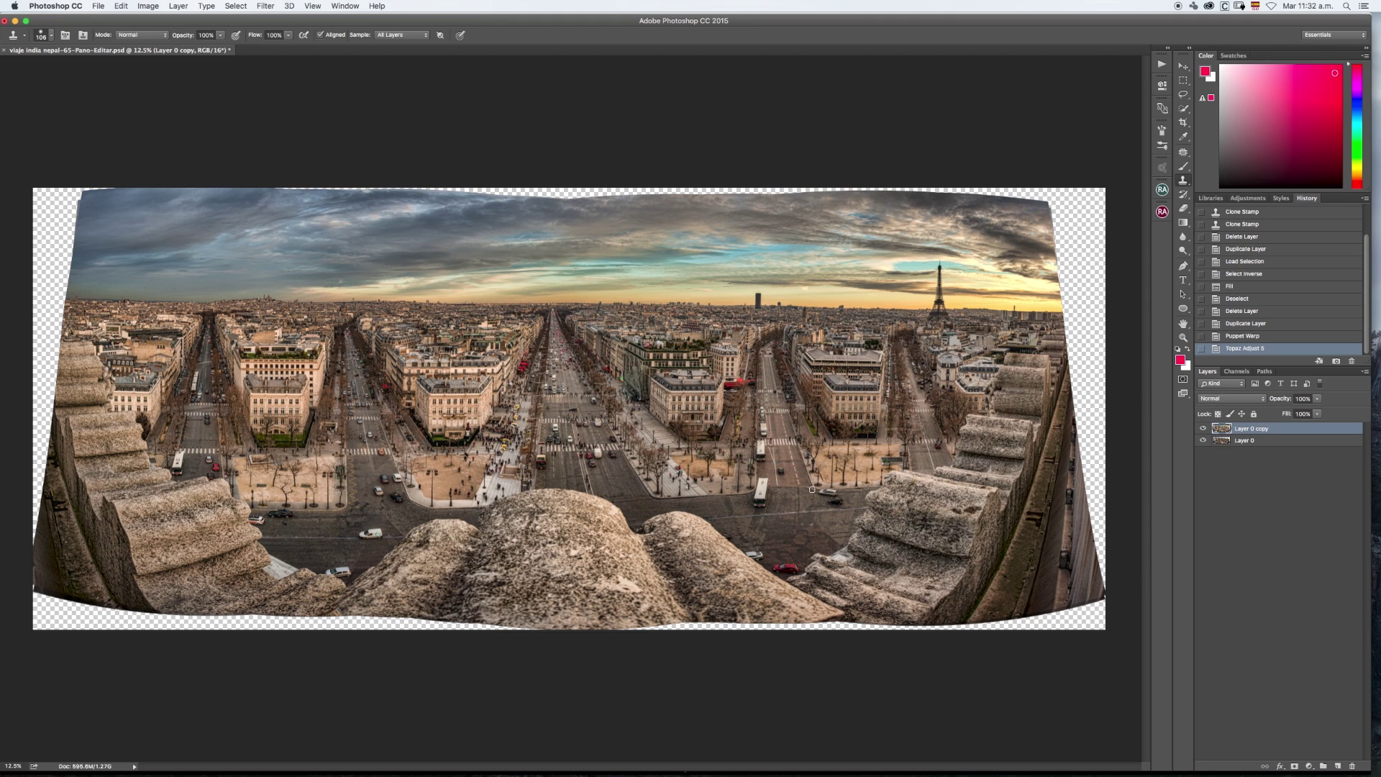
- Fade the Topaz Adjust effect on the layer copy to roughly half opacity in Normal mode
click(121, 5)
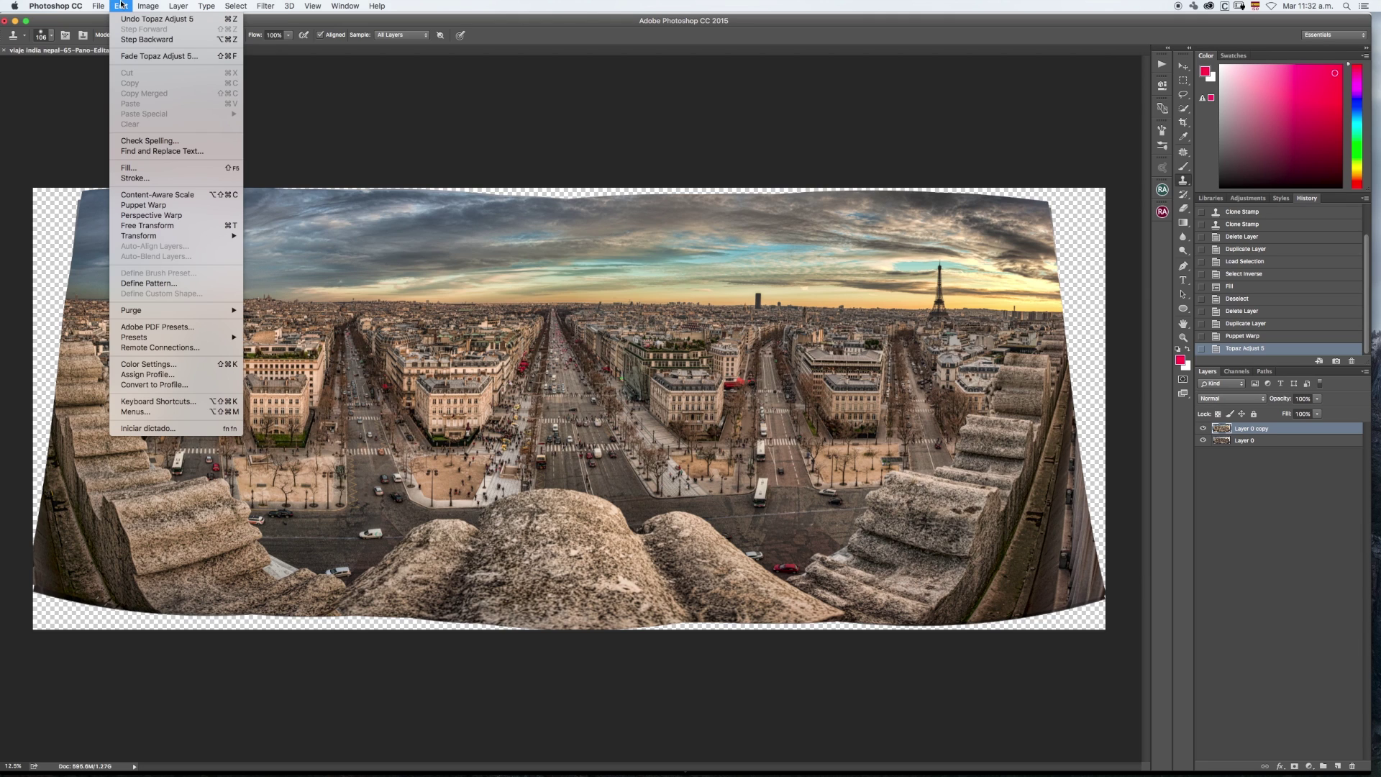
click(181, 58)
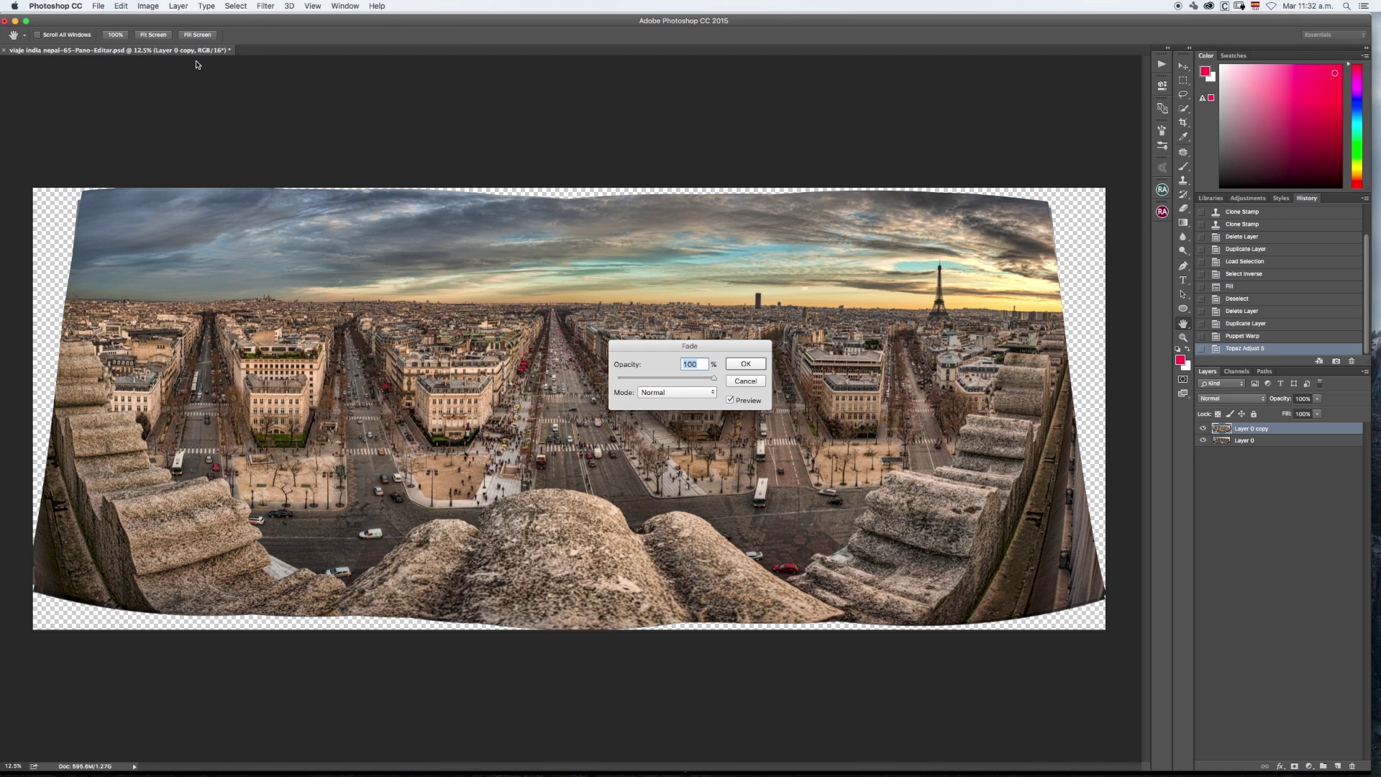
drag(749, 350, 909, 244)
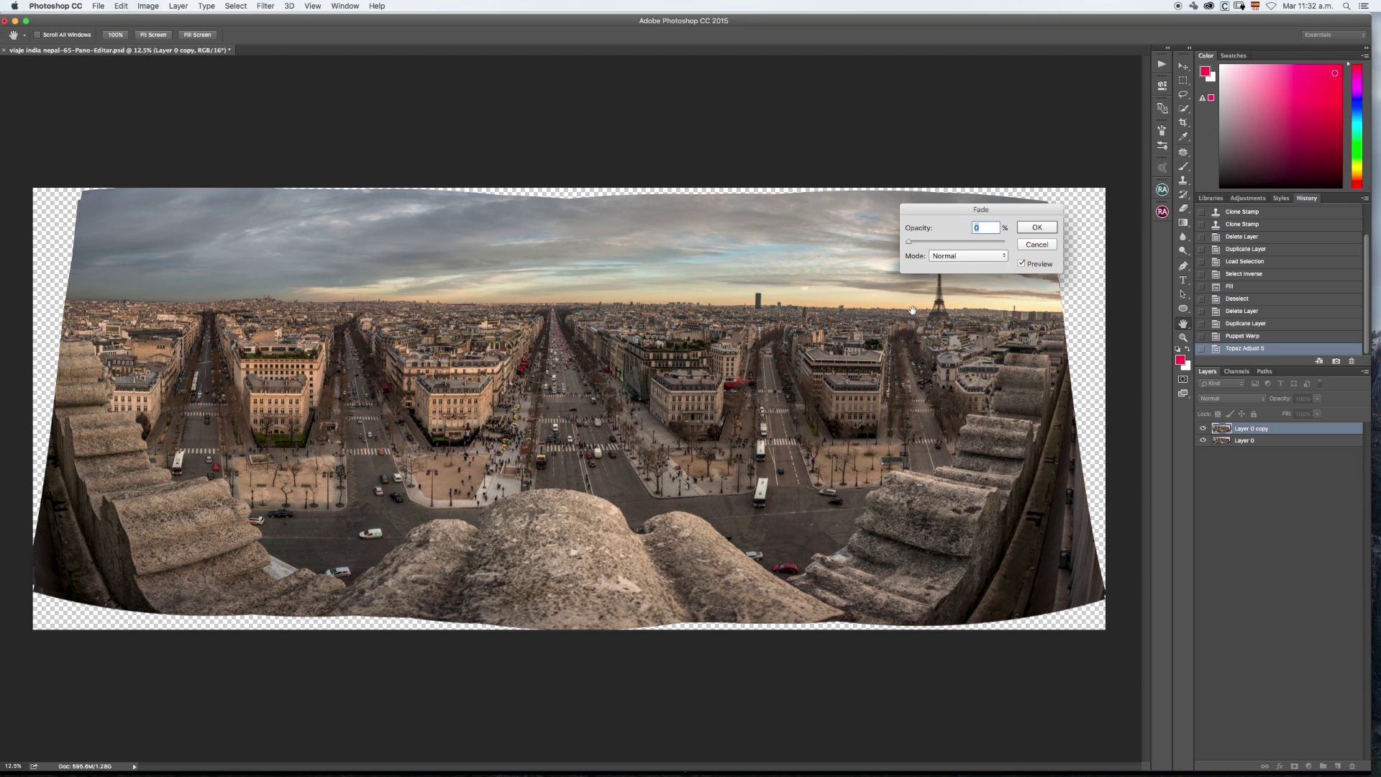
drag(910, 243, 1014, 244)
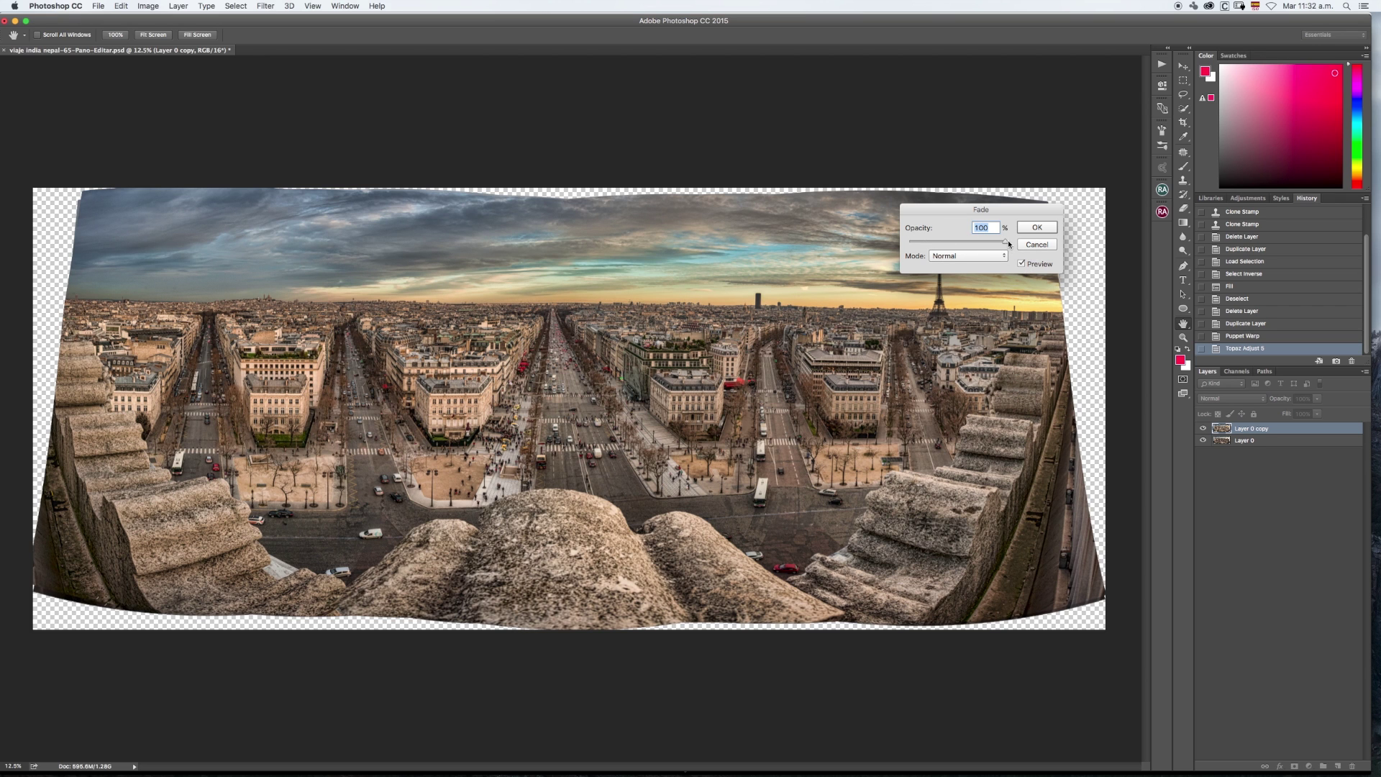
drag(1008, 243, 961, 243)
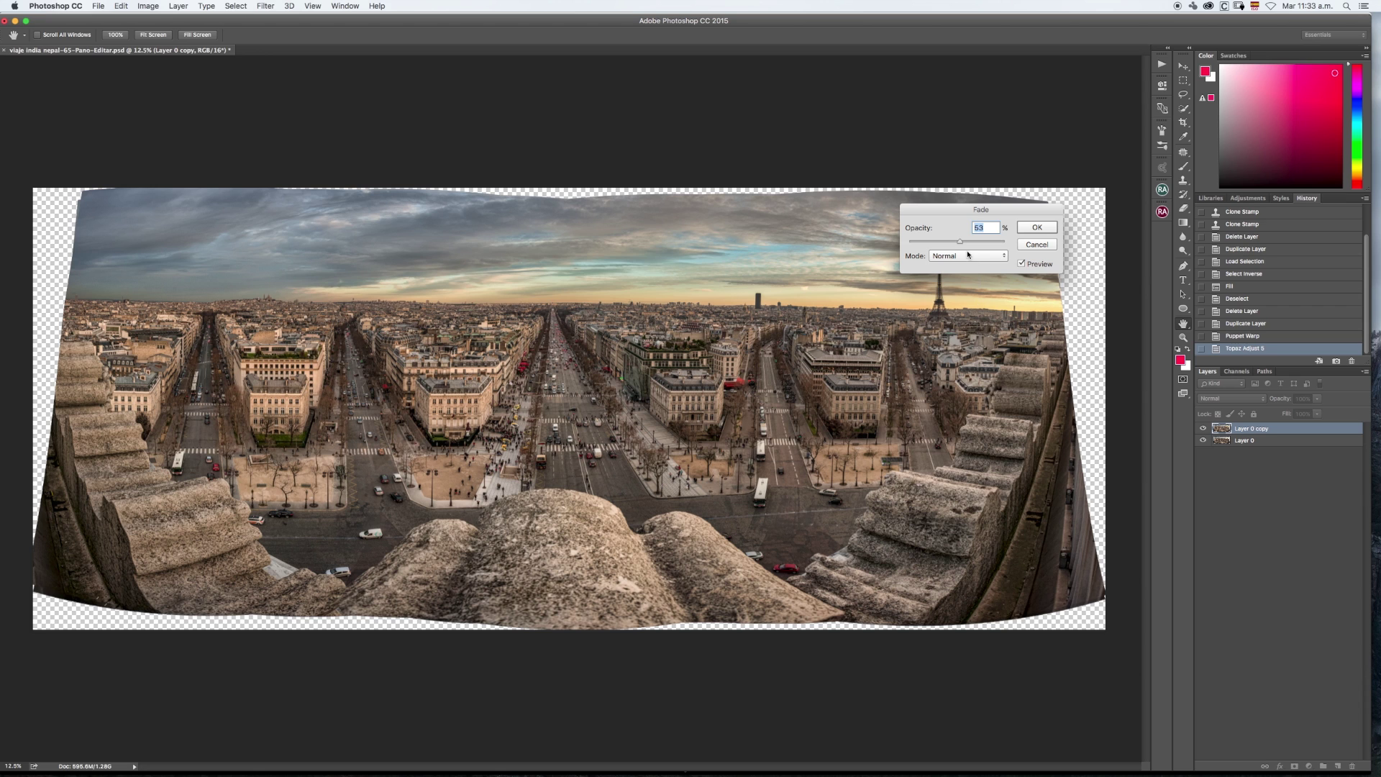
mouse_move(960, 242)
mouse_down()
mouse_move(891, 287)
mouse_move(943, 244)
mouse_move(947, 268)
mouse_move(956, 249)
mouse_up()
drag(960, 244, 968, 251)
click(1044, 229)
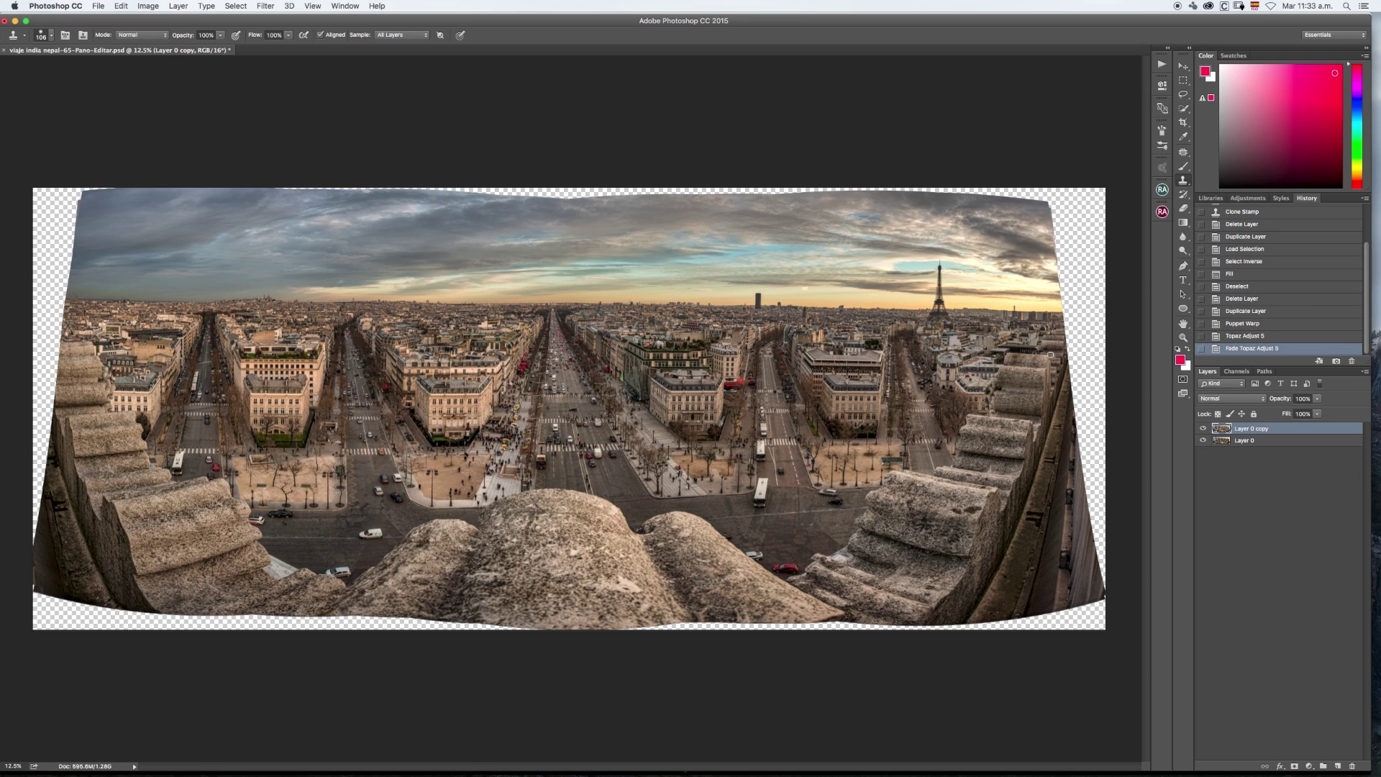
- Compare the enhanced layer copy with the original layer across the whole panorama and close up on the central buildings
click(1203, 429)
click(1203, 429)
click(1203, 428)
click(1203, 427)
super+click(705, 413)
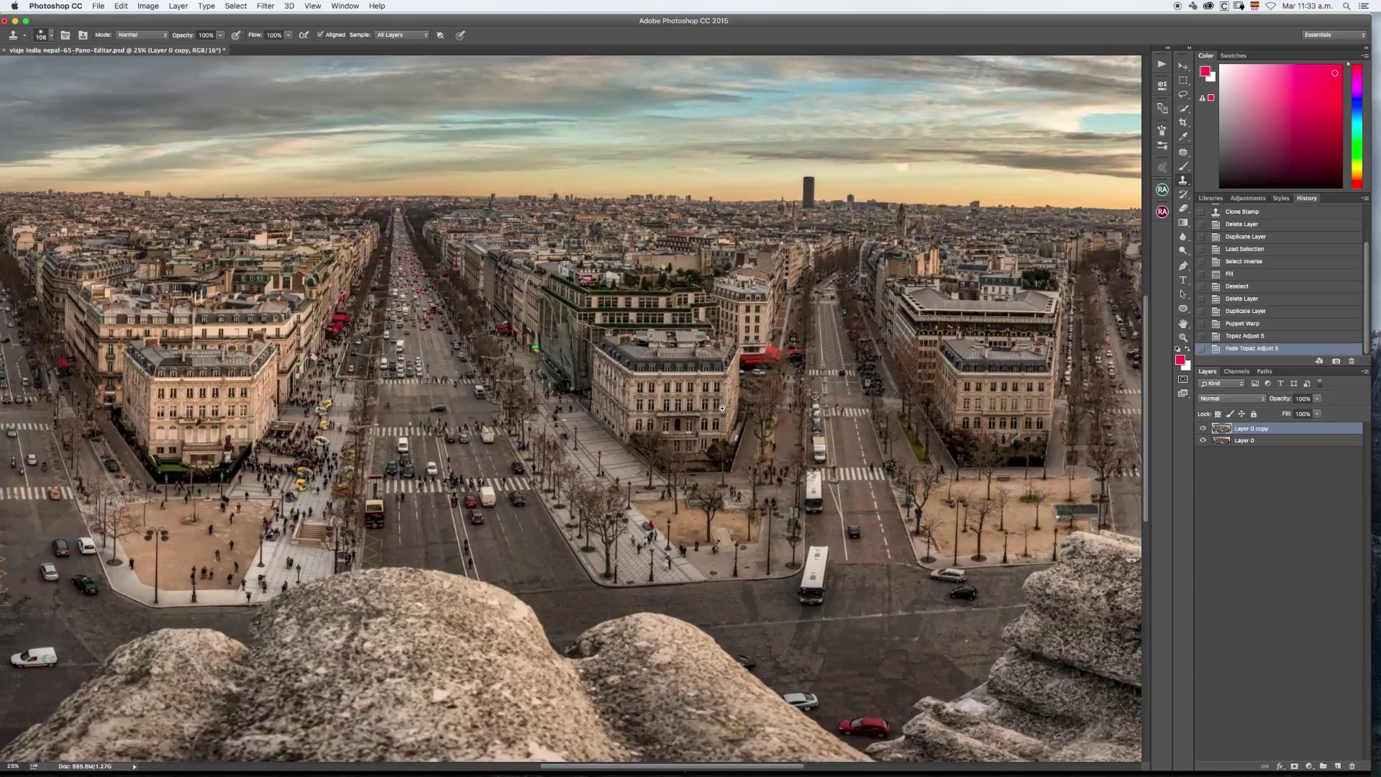
super+click(722, 409)
super+click(722, 409)
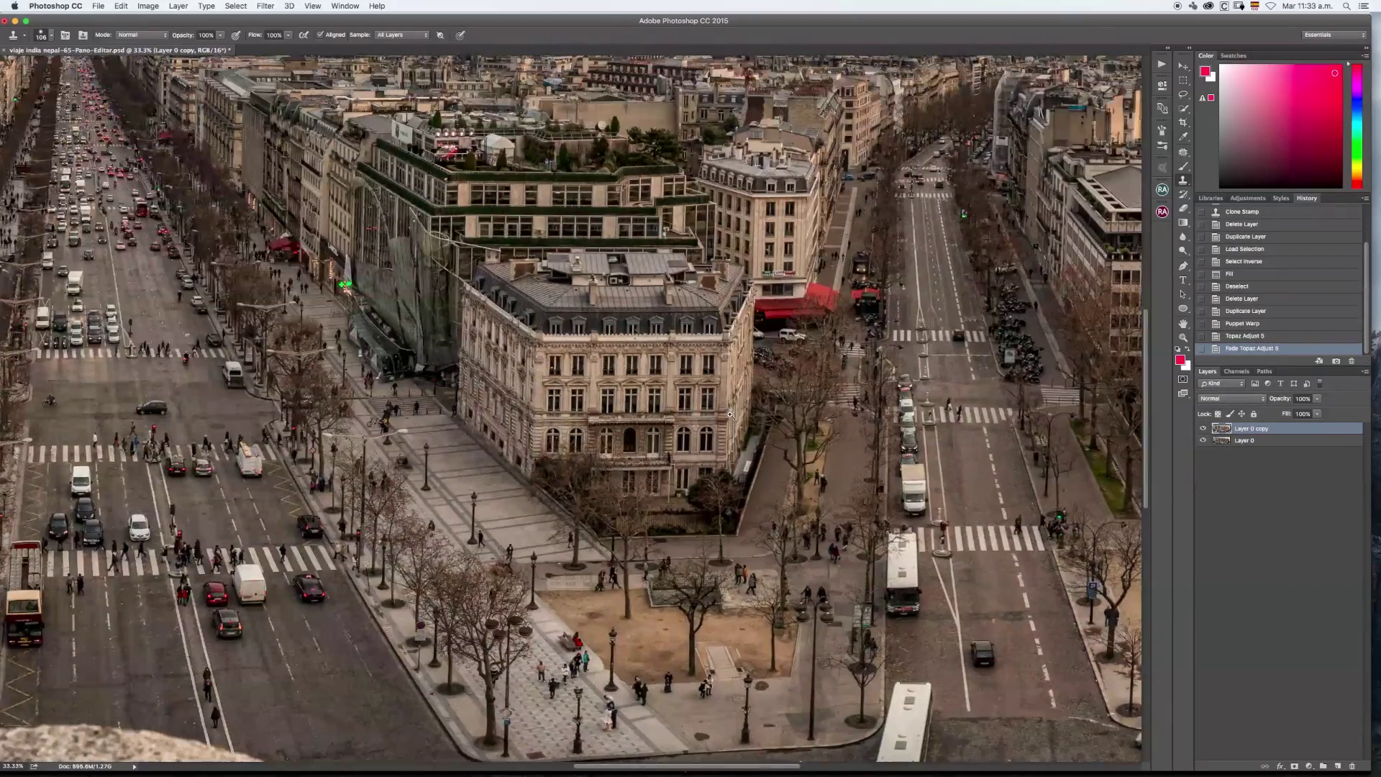
click(1204, 429)
click(1204, 429)
click(1204, 429)
click(1204, 429)
click(1204, 428)
click(1205, 428)
click(1204, 429)
click(1205, 429)
- Compare the enhanced and original layers around the horizon skyline and the clouds at 50% zoom
drag(994, 209, 879, 497)
click(1205, 429)
click(1204, 429)
click(1204, 429)
click(1204, 429)
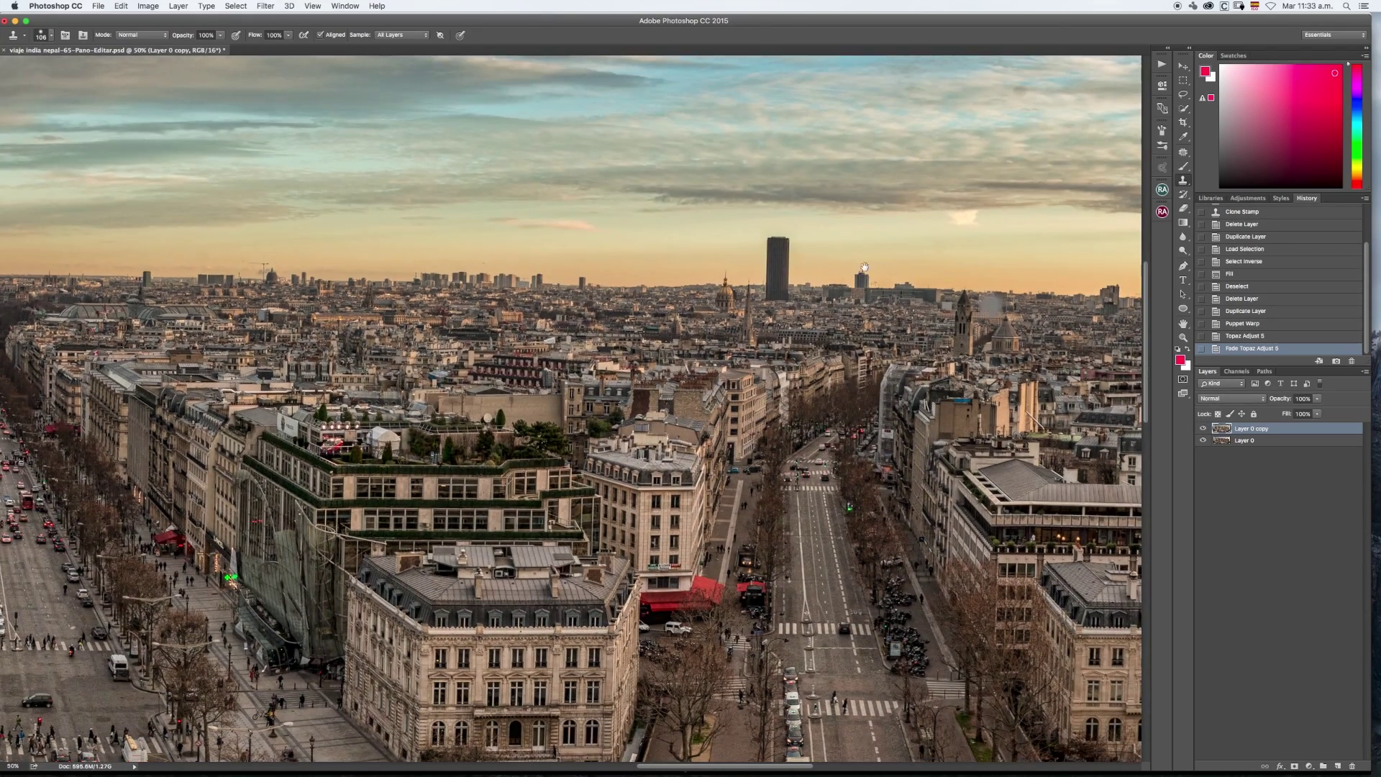
scroll(1206, 427, up, 10)
click(1204, 429)
click(1205, 429)
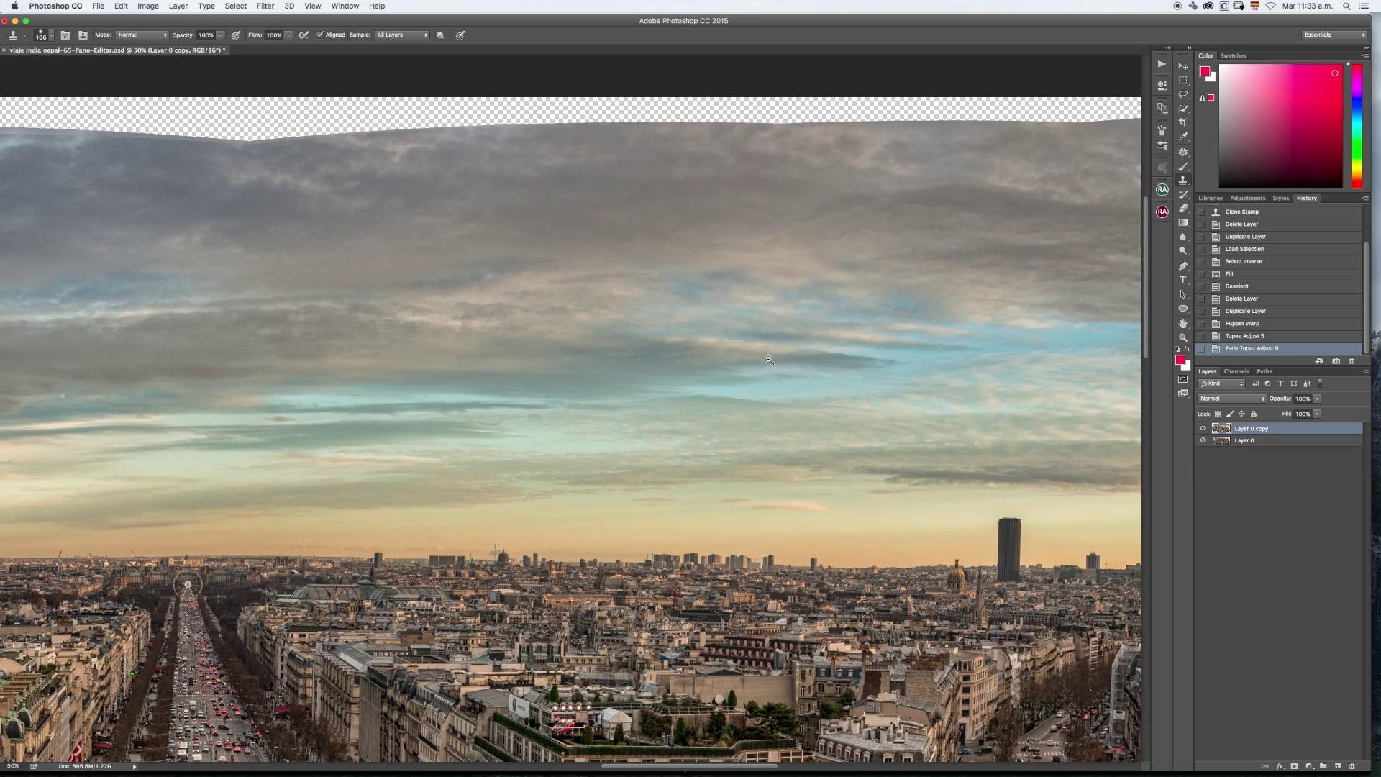
- Try to save the two-layer panorama document
alt+super+click(781, 371)
alt+super+click(781, 371)
alt+super+click(789, 407)
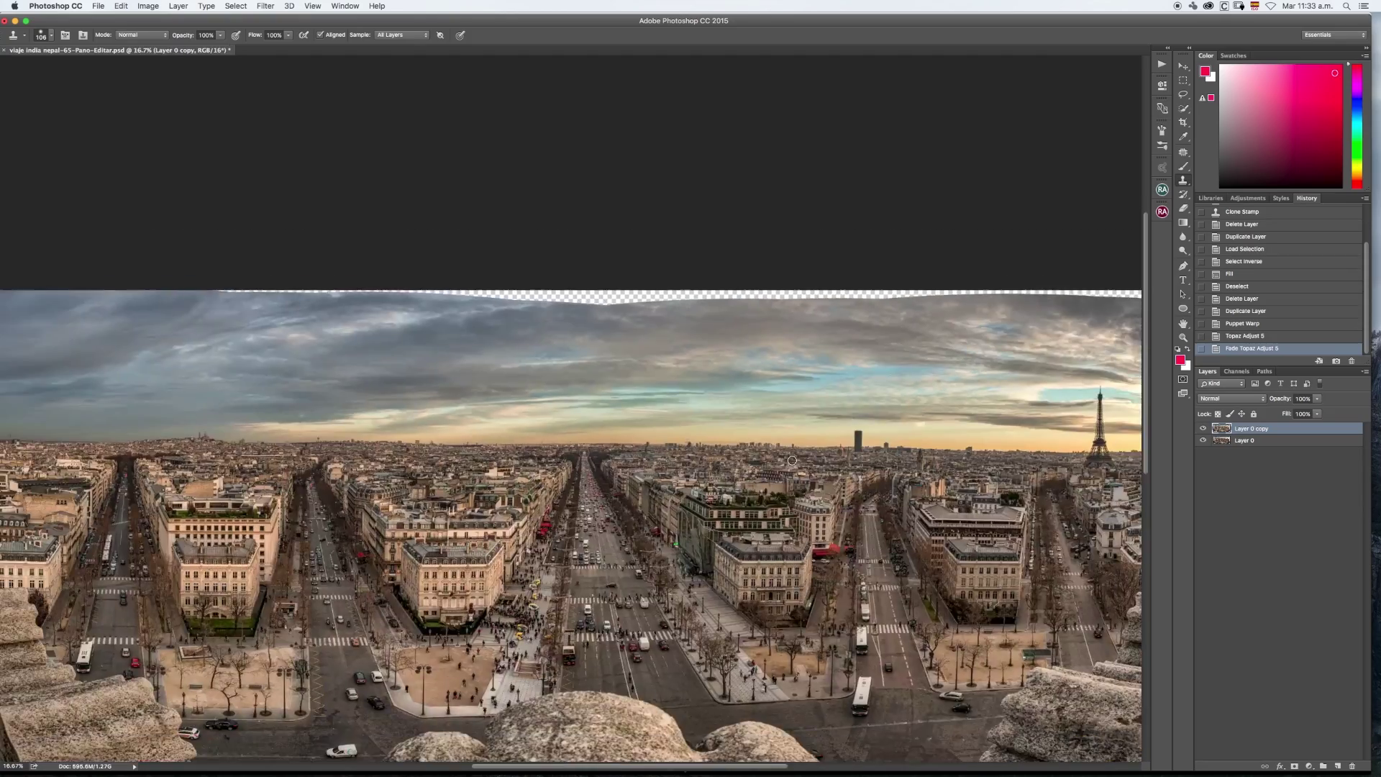
alt+super+click(773, 460)
key(super+s)
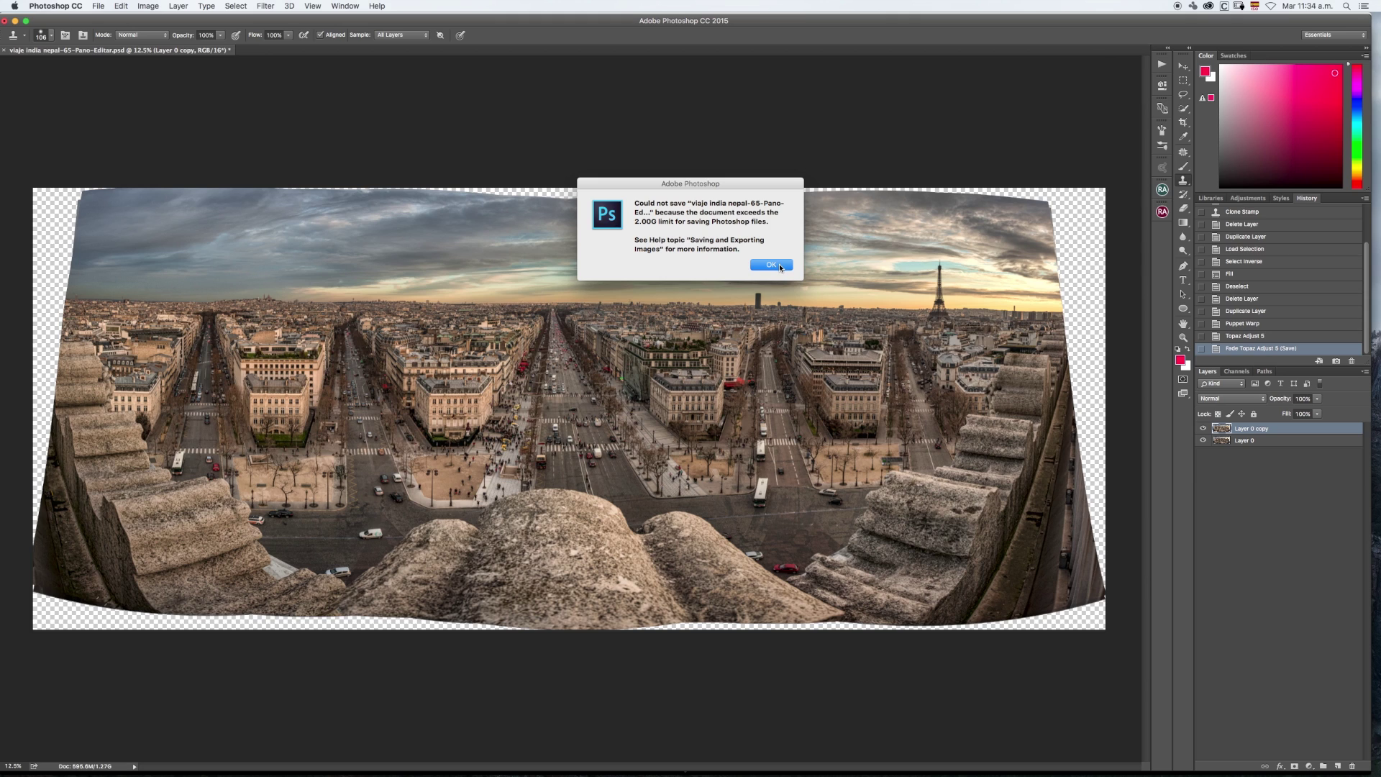
click(779, 267)
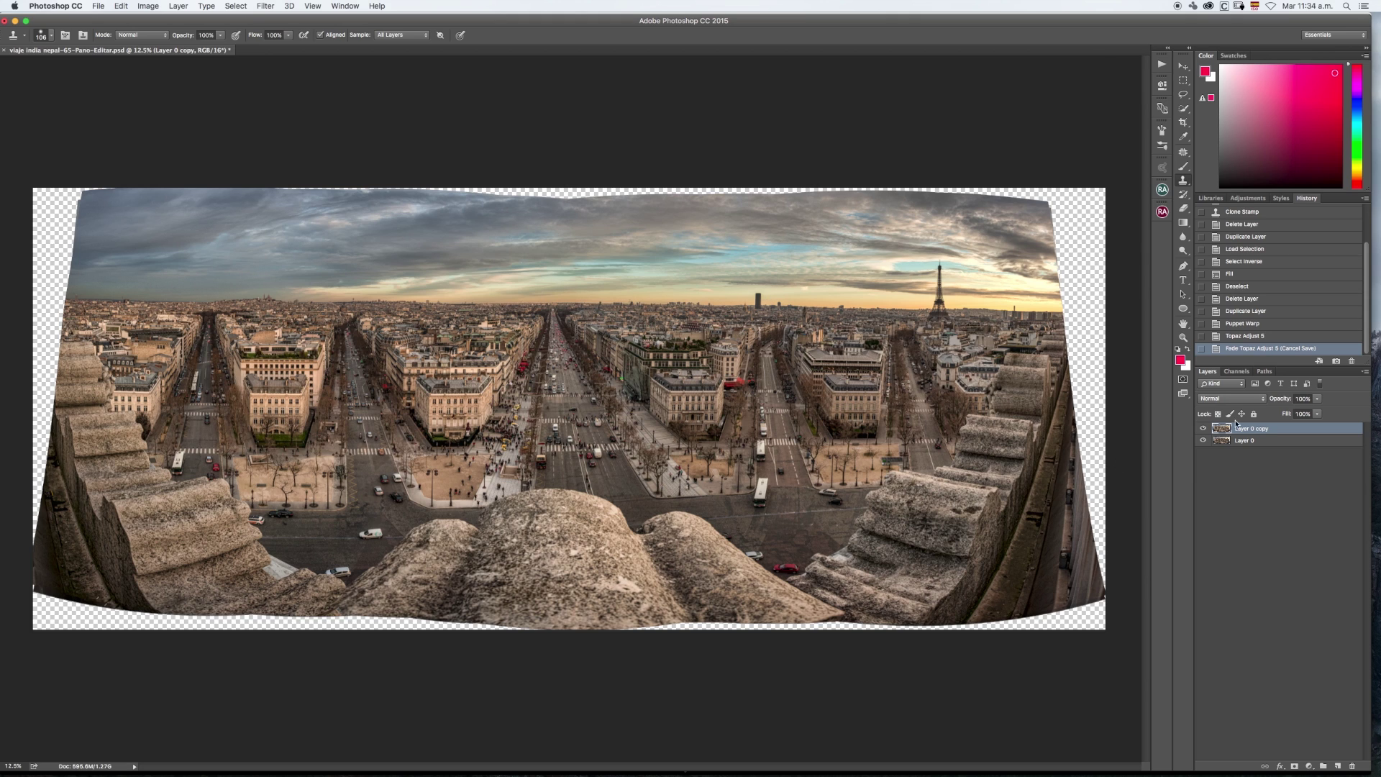
- Merge the layer copy down into Layer 0 and save the document as viaje india nepal-65-Pano-Editar.psd in Photoshop format
click(1241, 442)
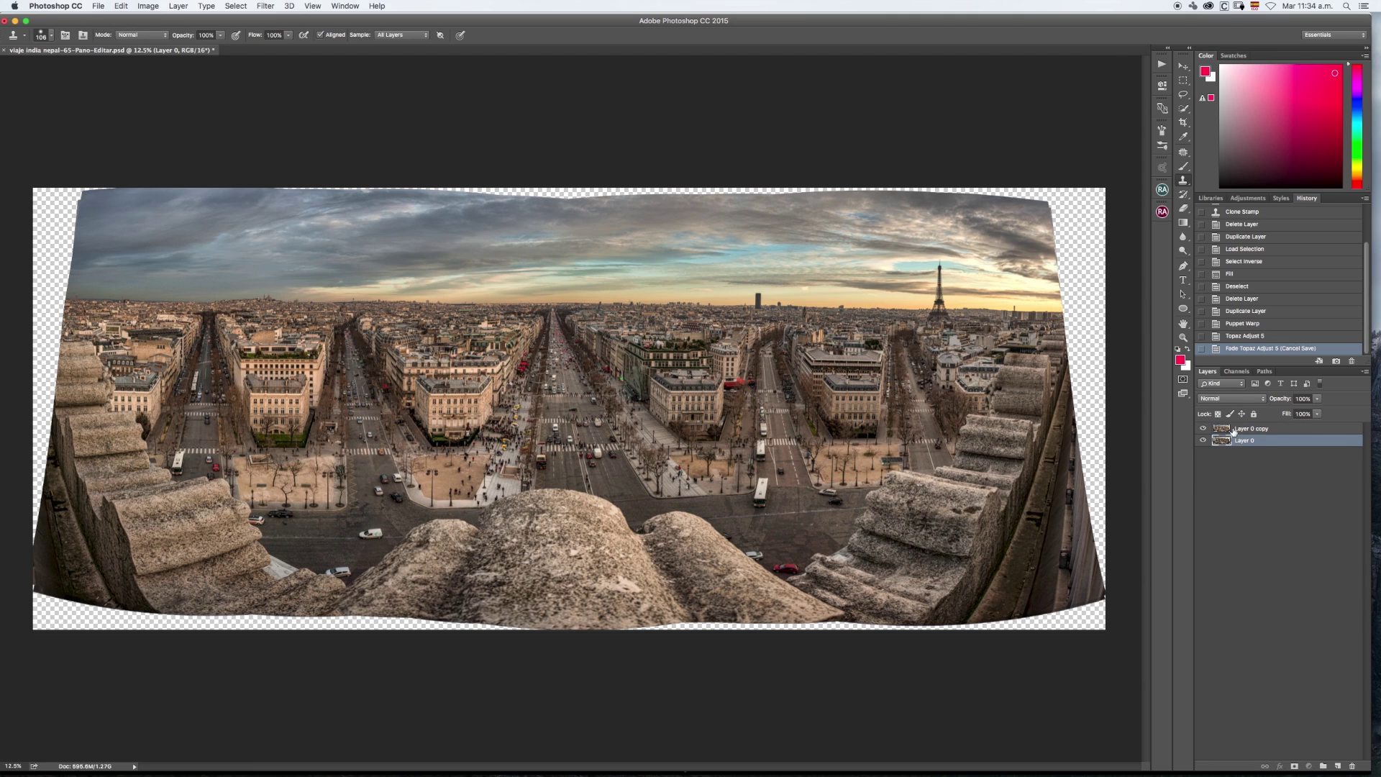
click(1233, 431)
key(super+e)
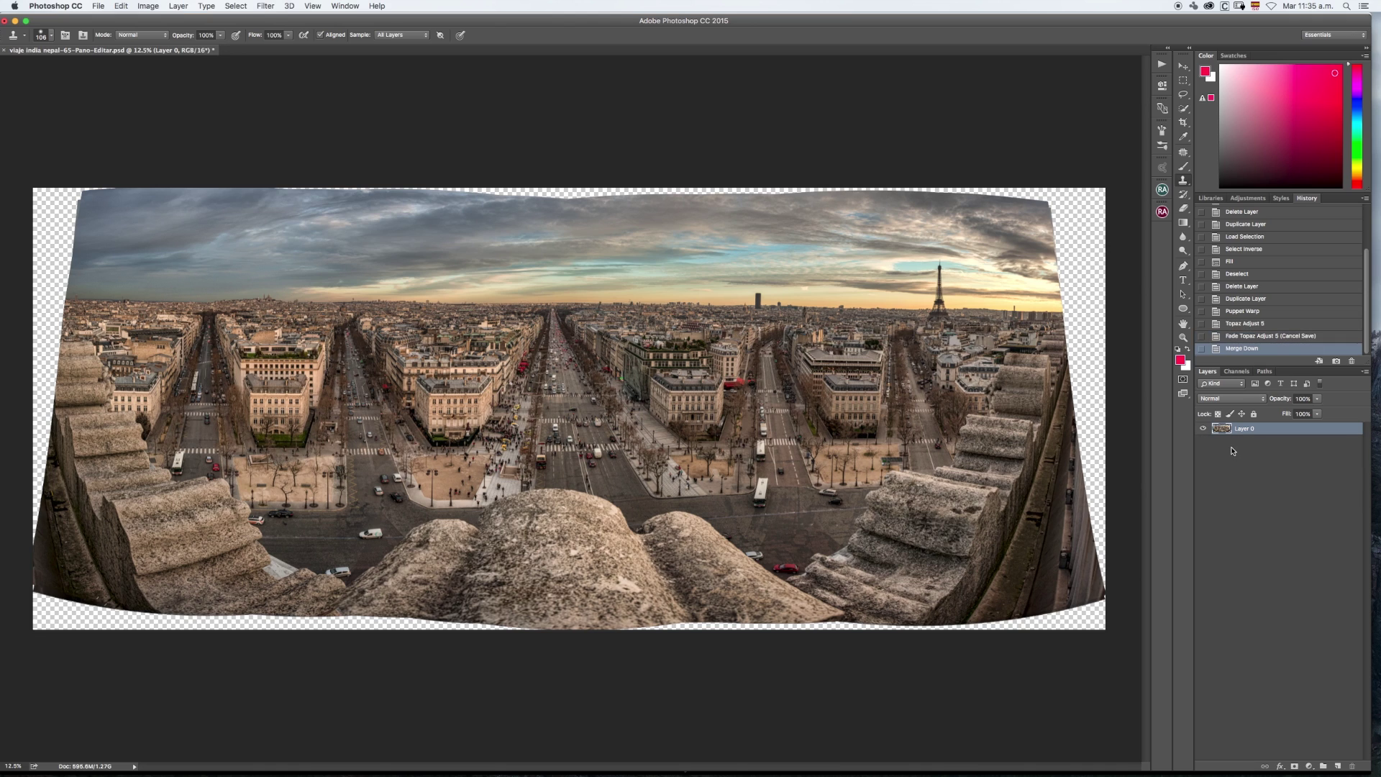
key(shift+super+s)
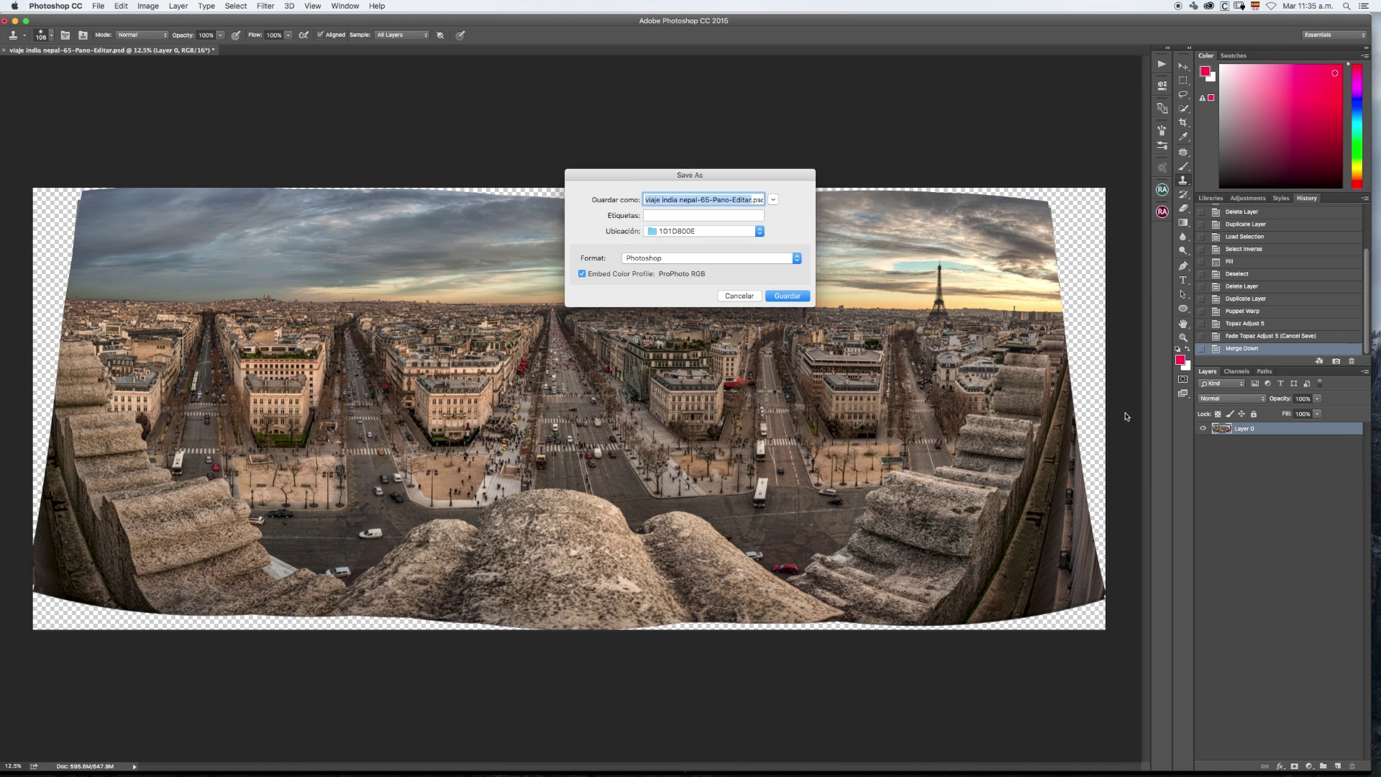
click(793, 300)
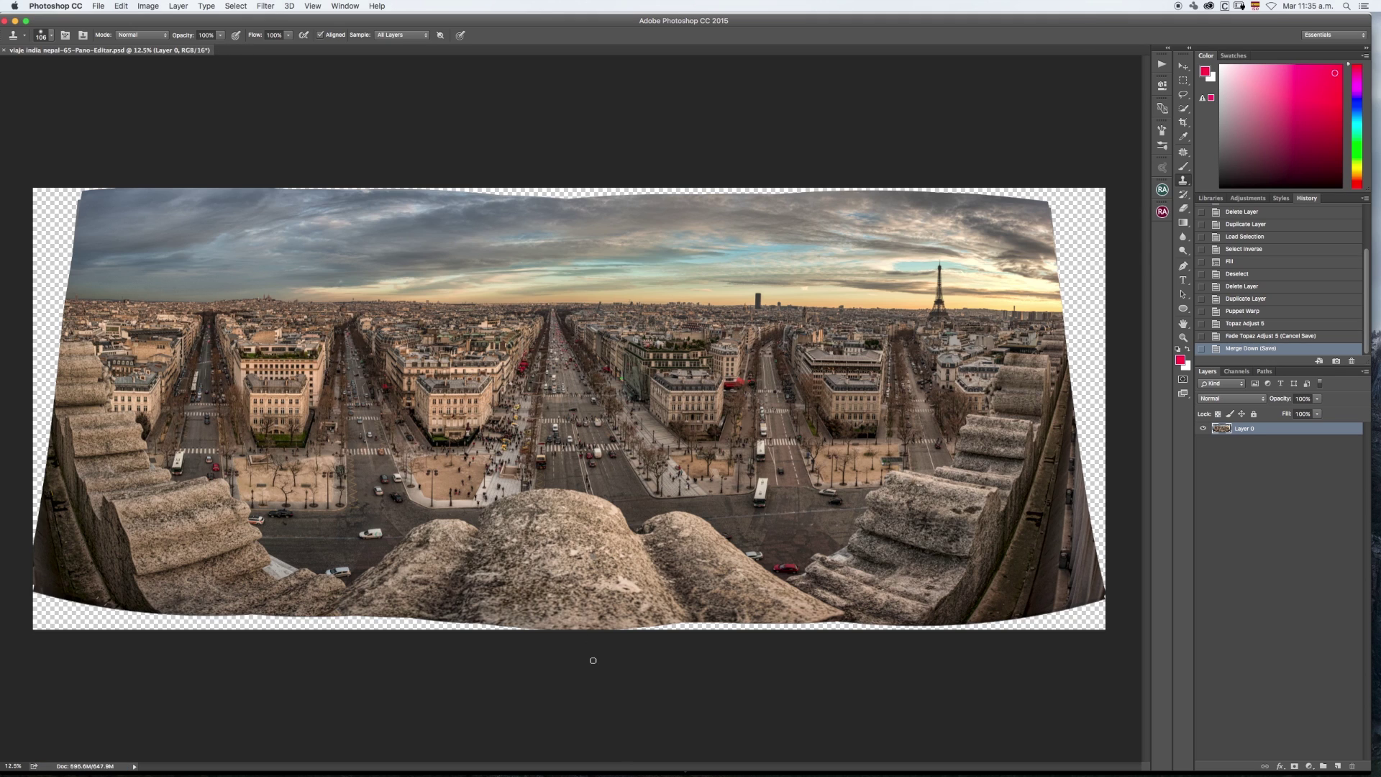
- Switch to Lightroom and start the Crop tool on the edited panorama viaje india nepal-65-Pano-Editar.psd
click(595, 737)
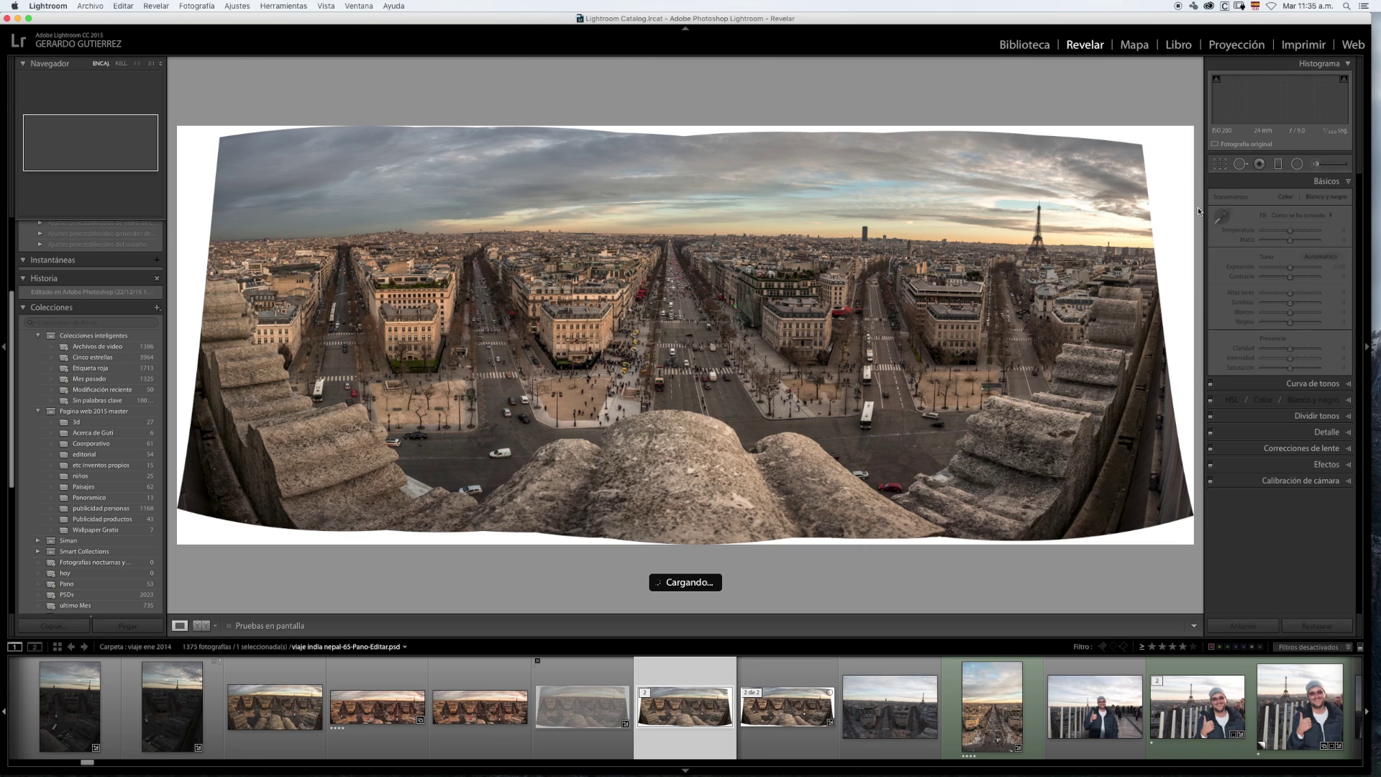
click(1223, 165)
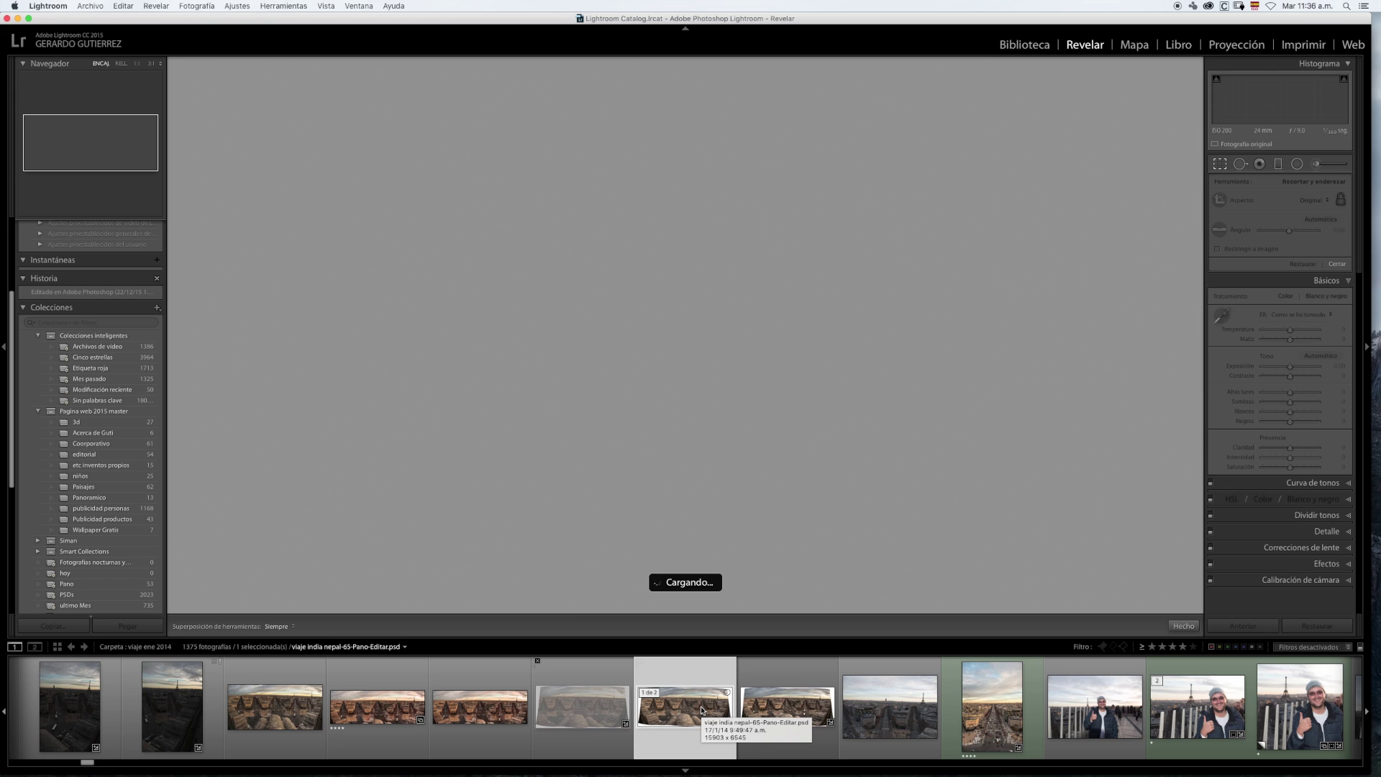
click(790, 705)
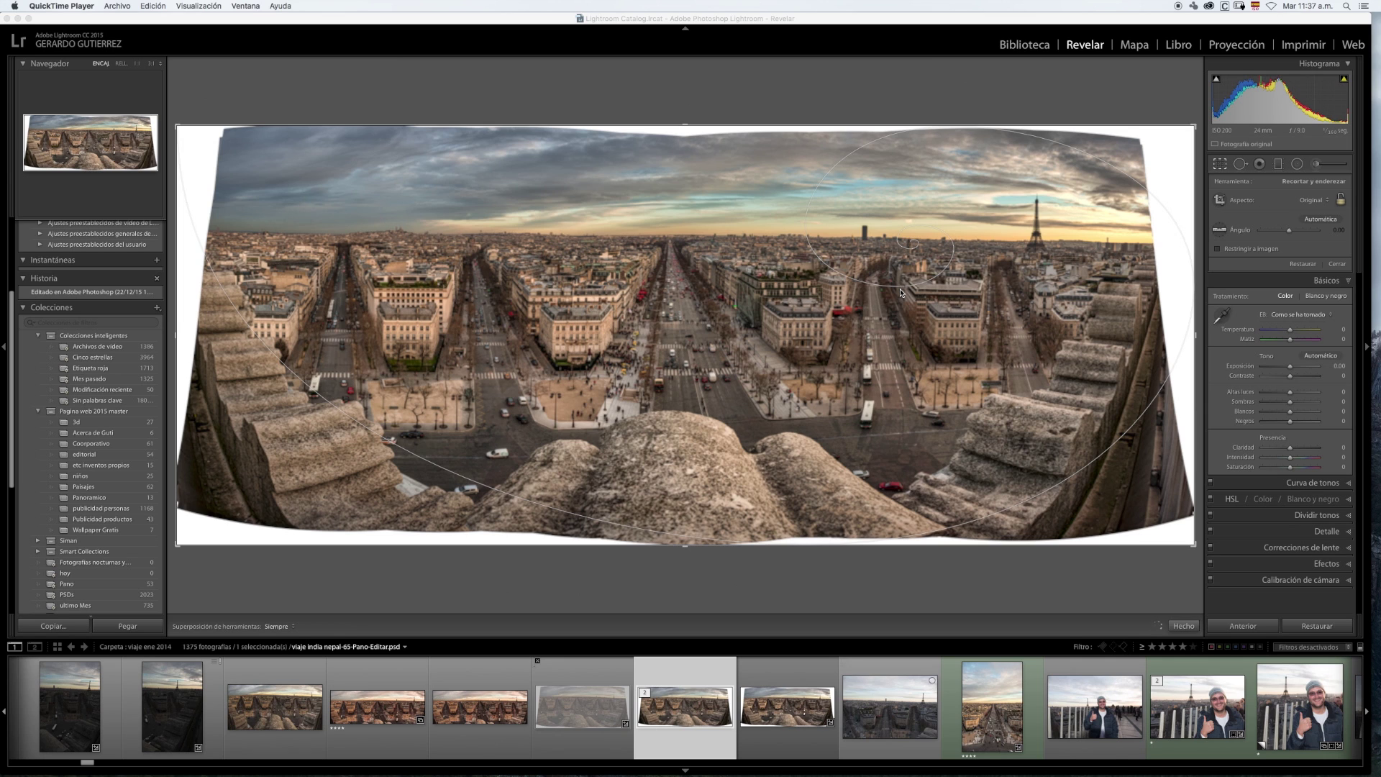
click(939, 27)
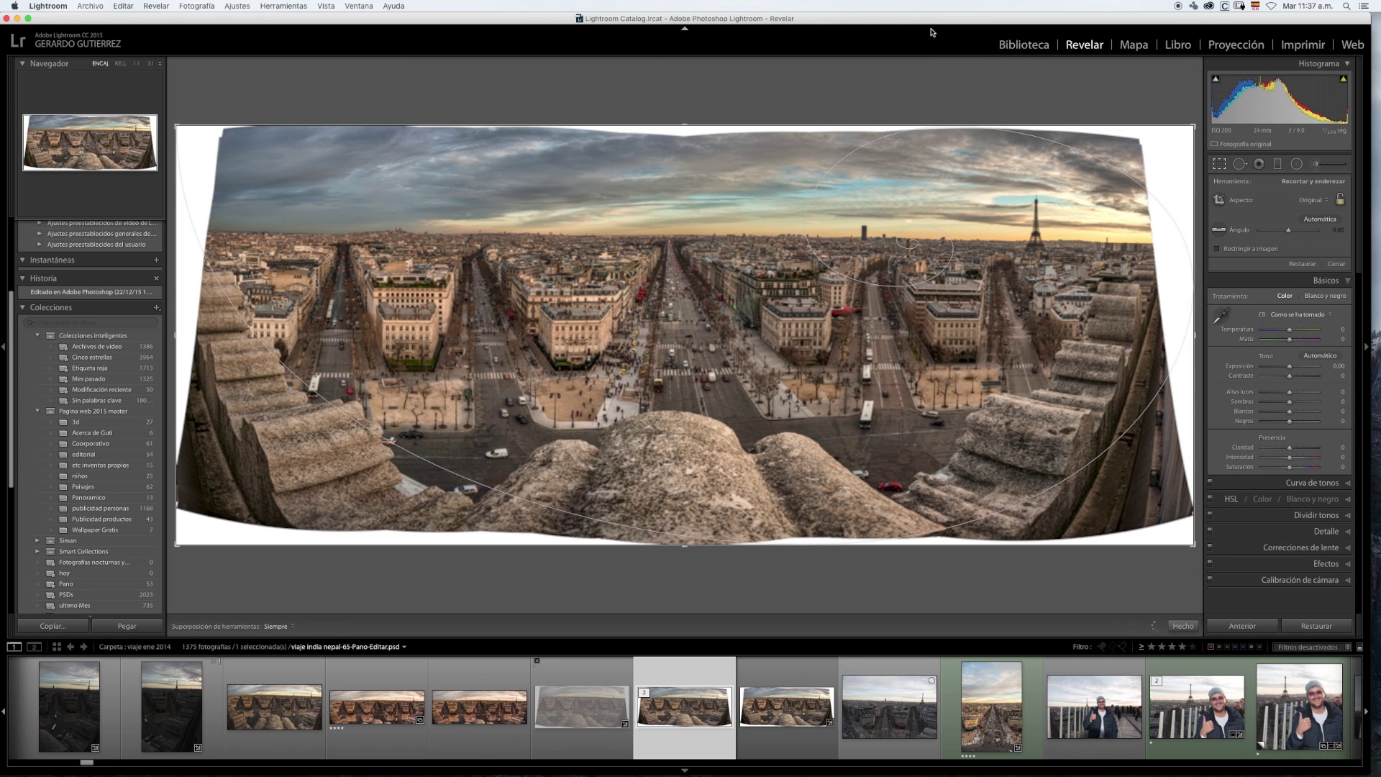
- Cycle through the crop guide overlays to the rule-of-thirds grid
key(o)
key(o)
key(o)
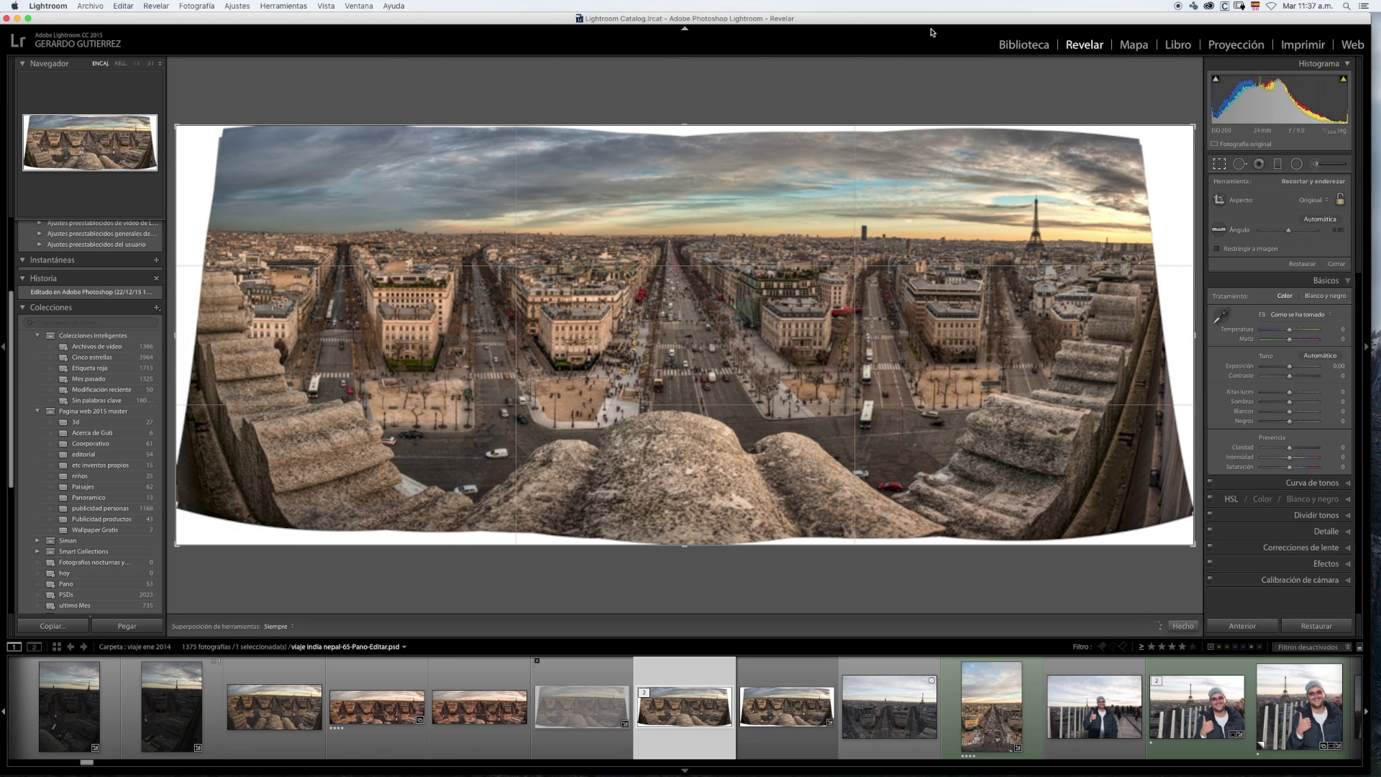
key(o)
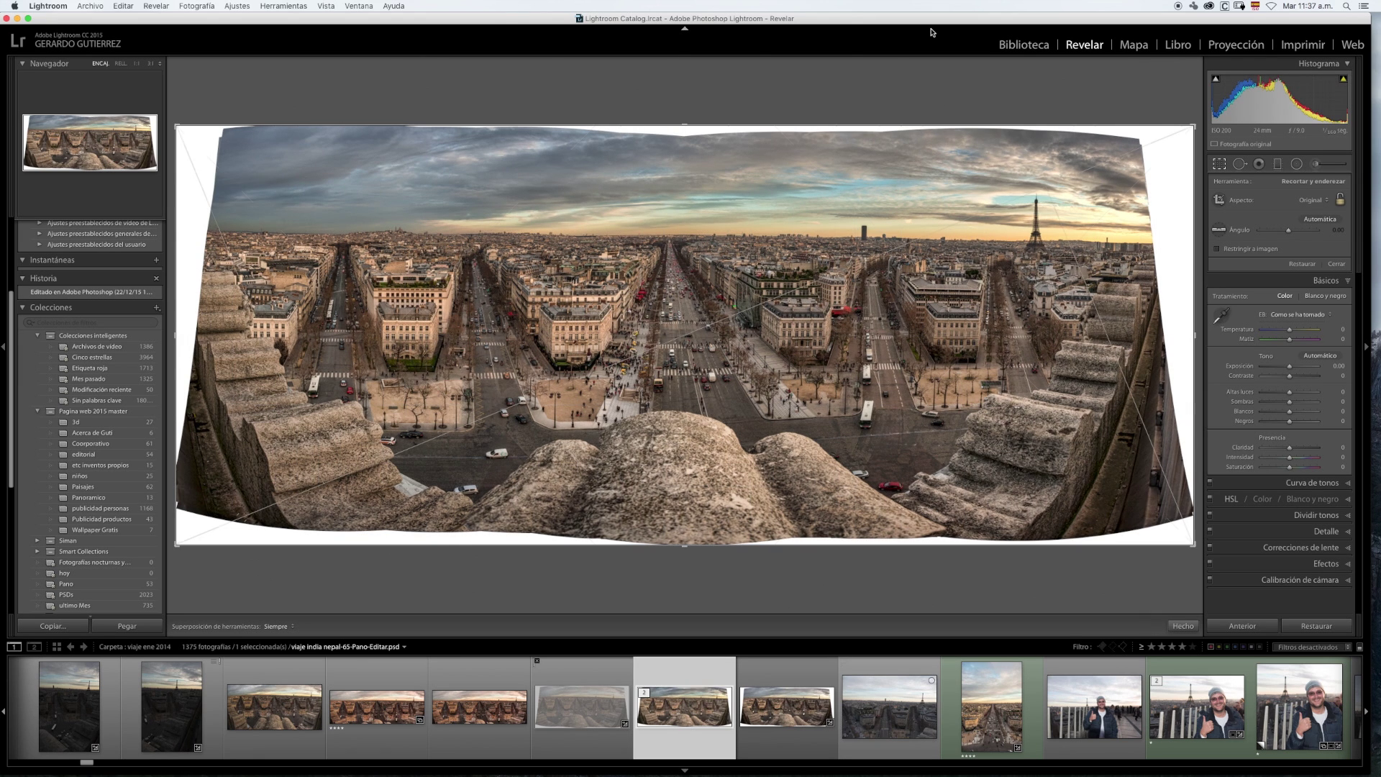
key(o)
key(o)
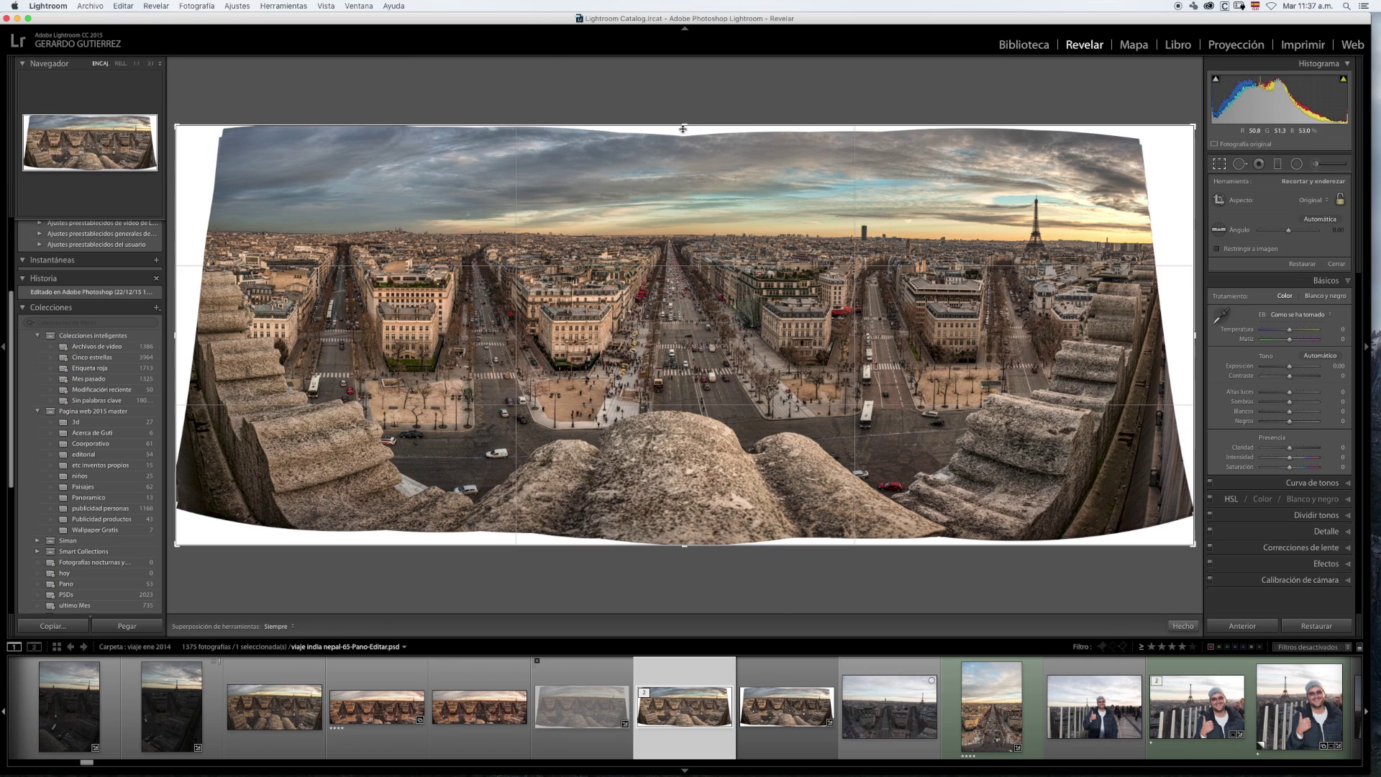
- Crop the panorama on all four sides to exclude the white borders, with a slight rotation, and apply the crop
drag(684, 124, 685, 134)
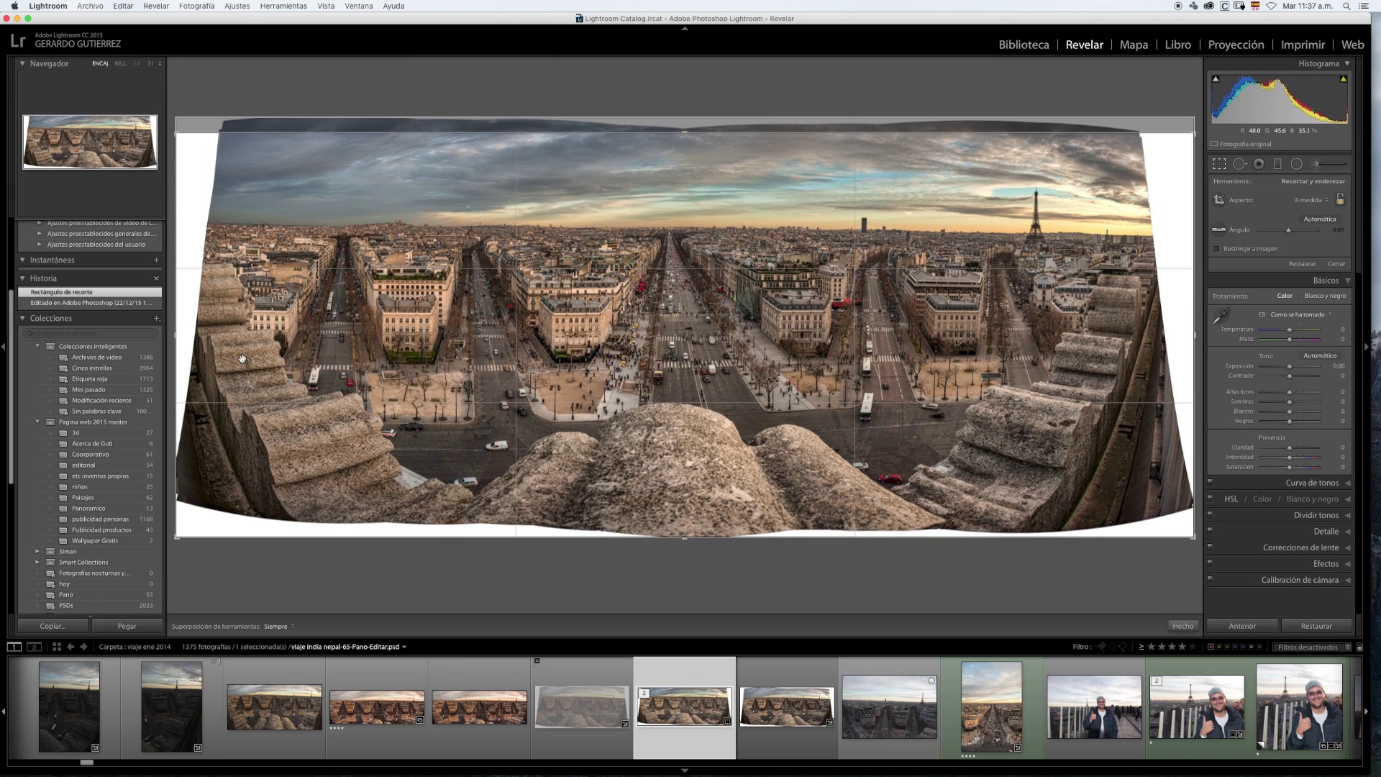
drag(187, 335, 232, 335)
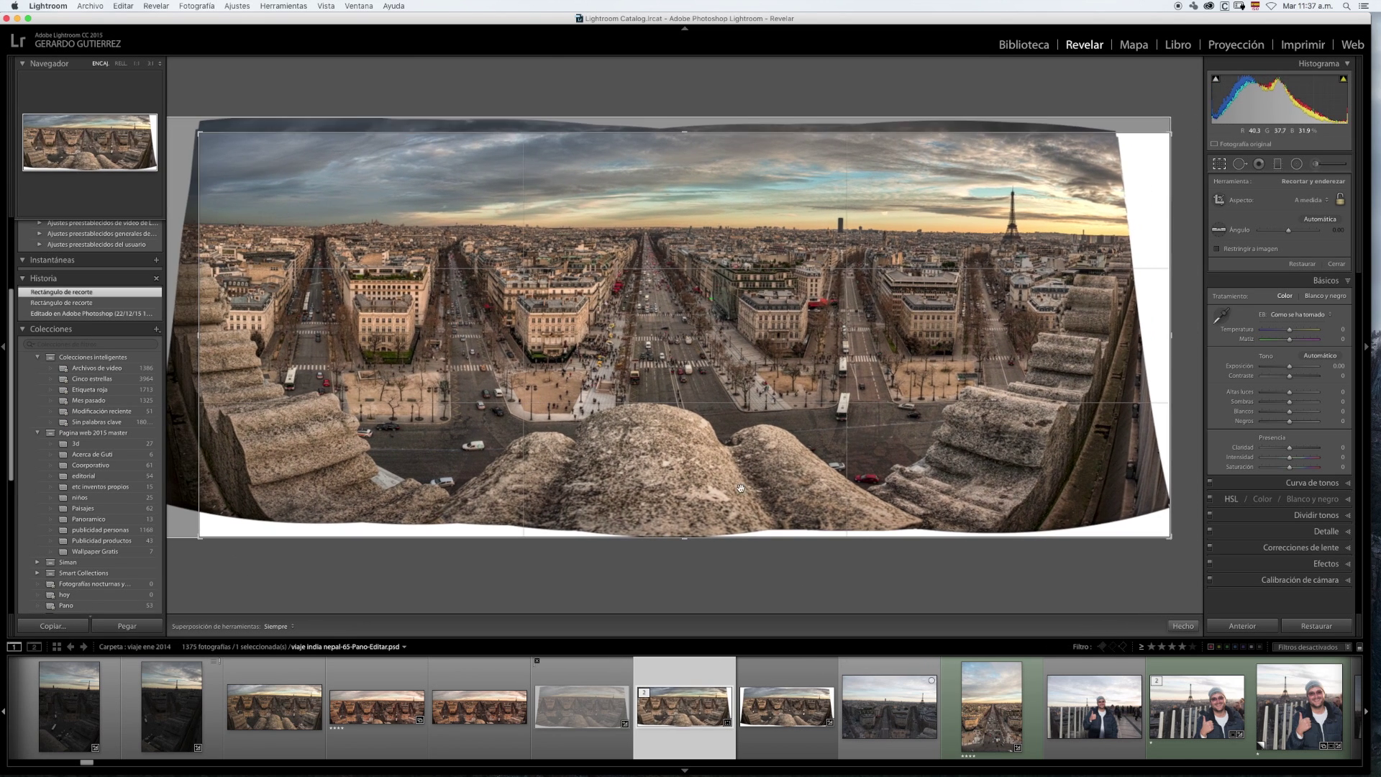
drag(686, 538, 685, 522)
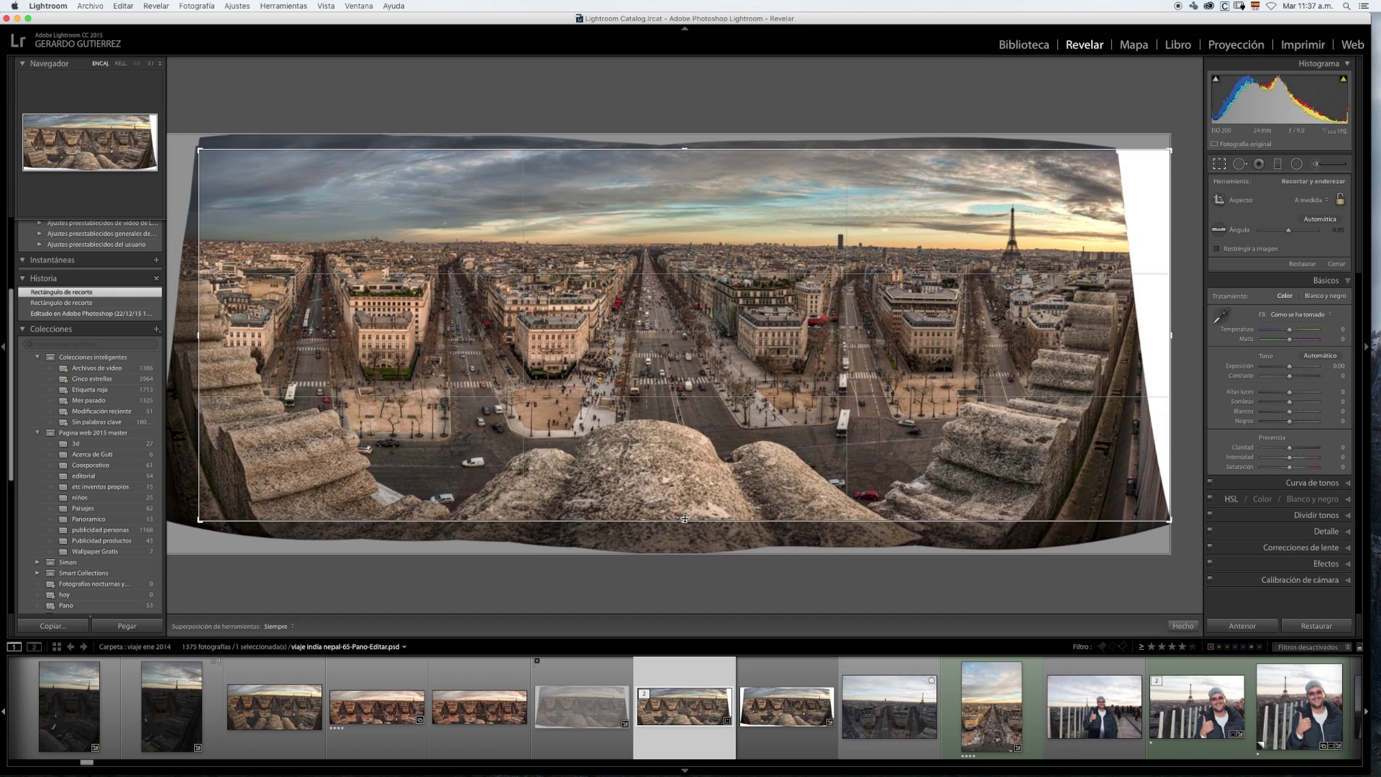
drag(1174, 337, 1138, 338)
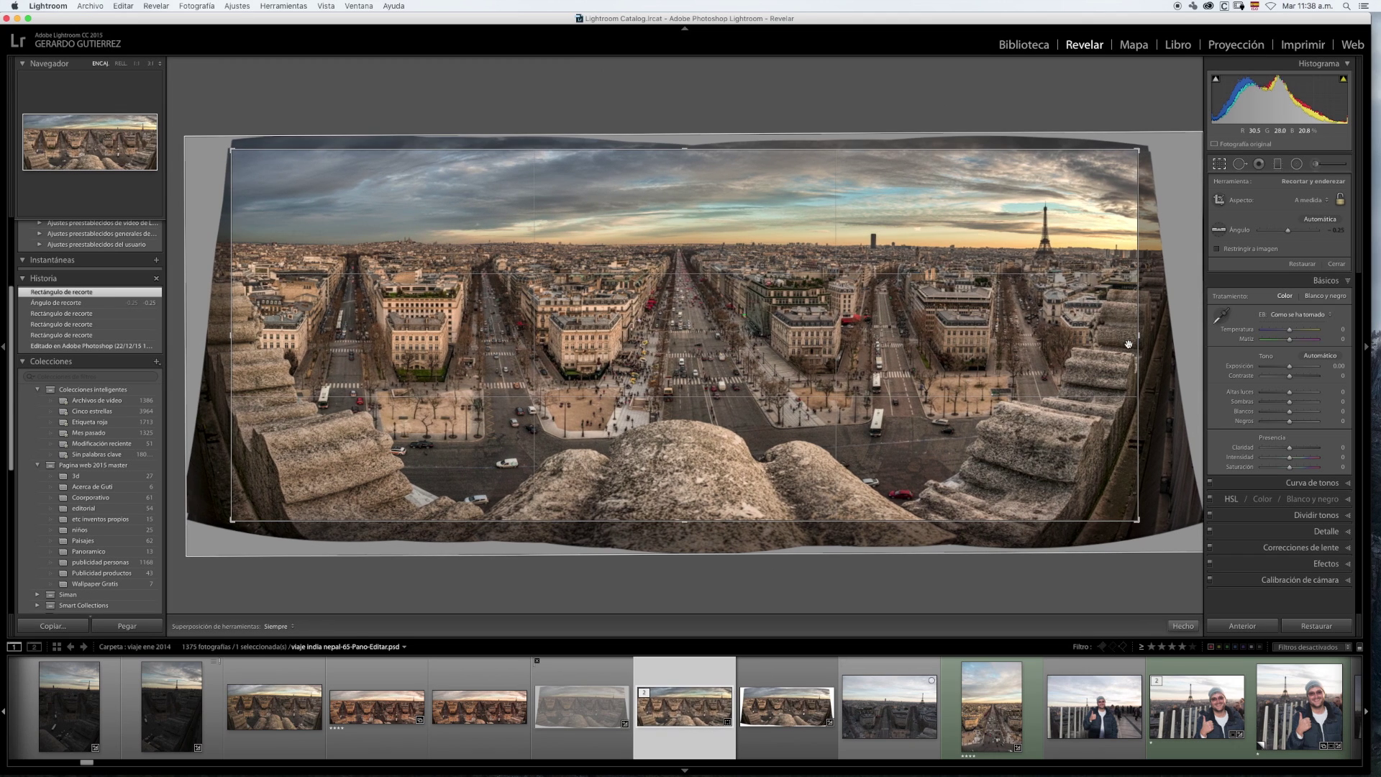
key(Return)
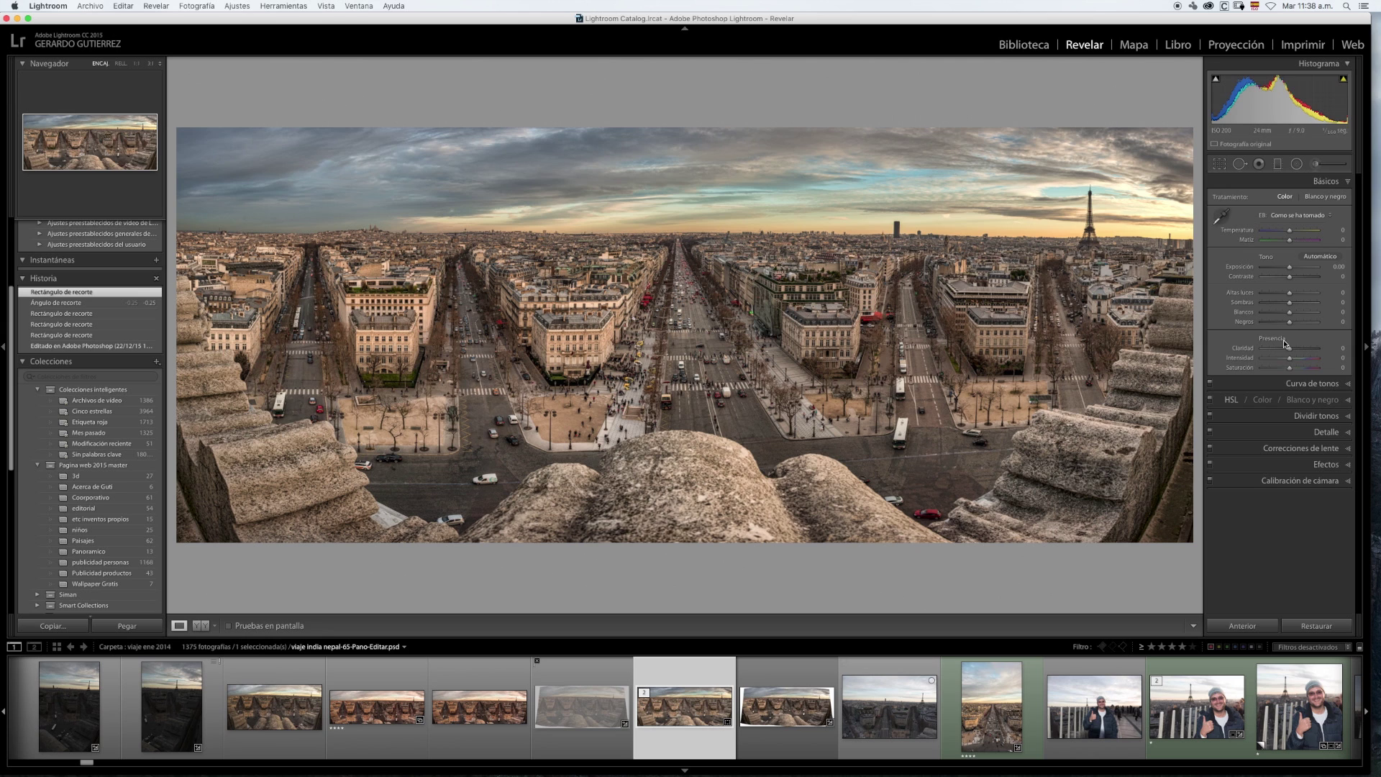
- Set the cropped panorama's Vibrance (Intensidad) to +14 and Temperature to +2
drag(1292, 360, 1294, 361)
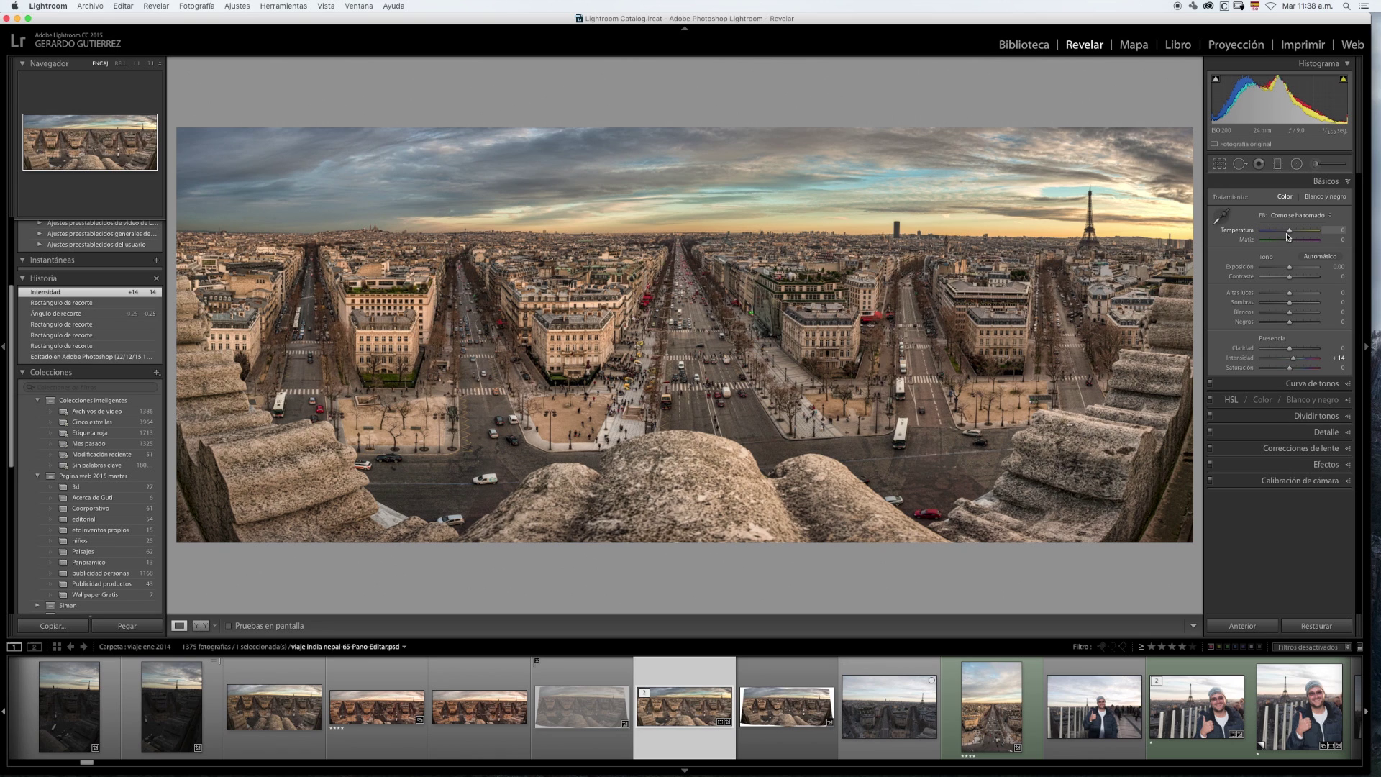
drag(1289, 232, 1291, 233)
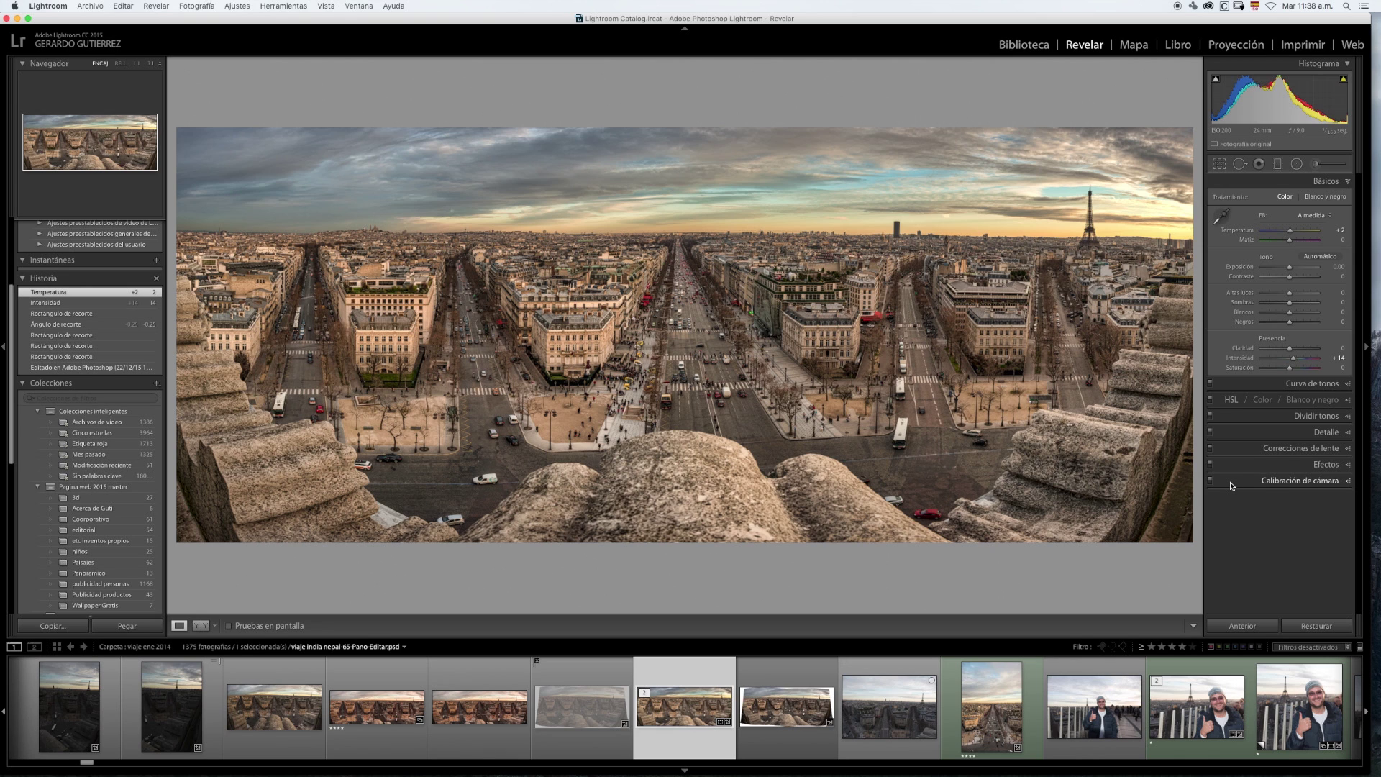
- Compare the newly cropped panorama with the older, pinker four-star version in the filmstrip
click(396, 709)
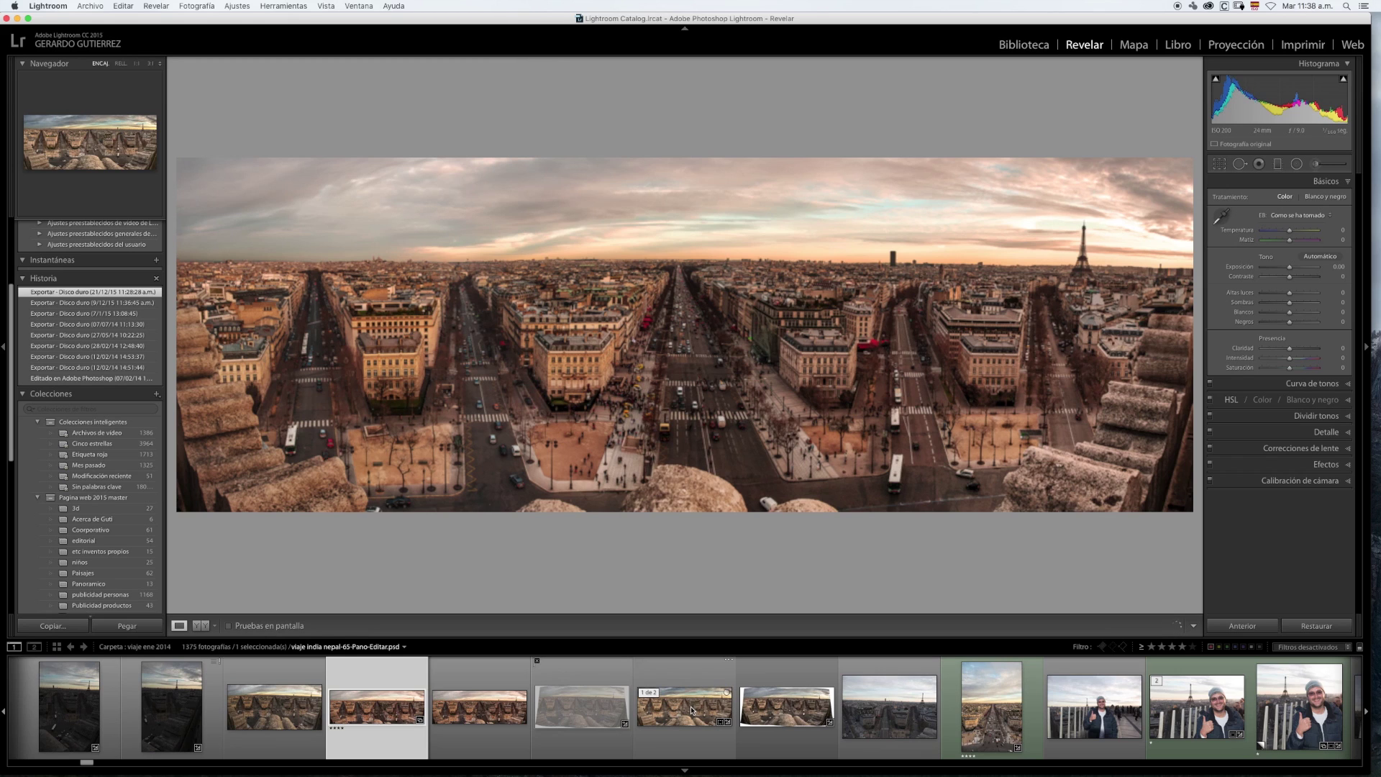
click(754, 698)
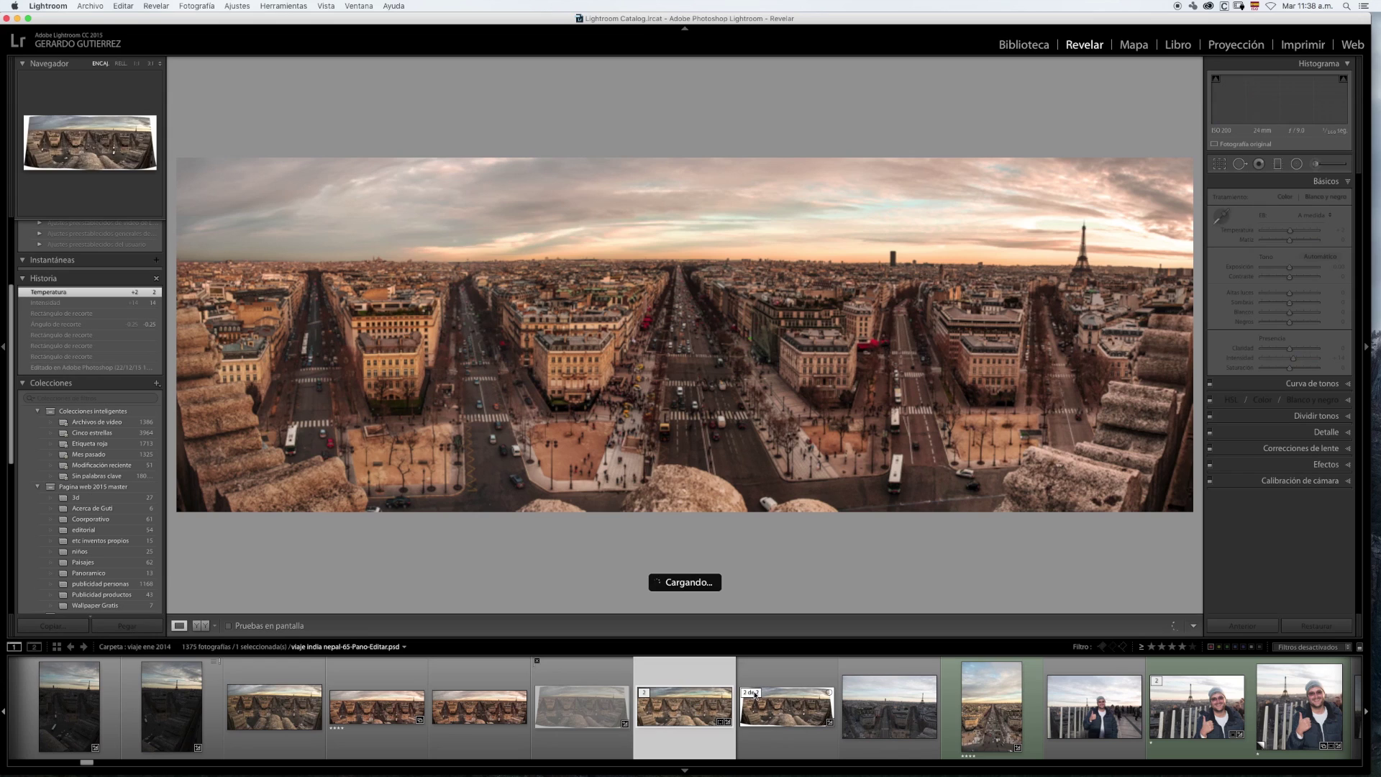